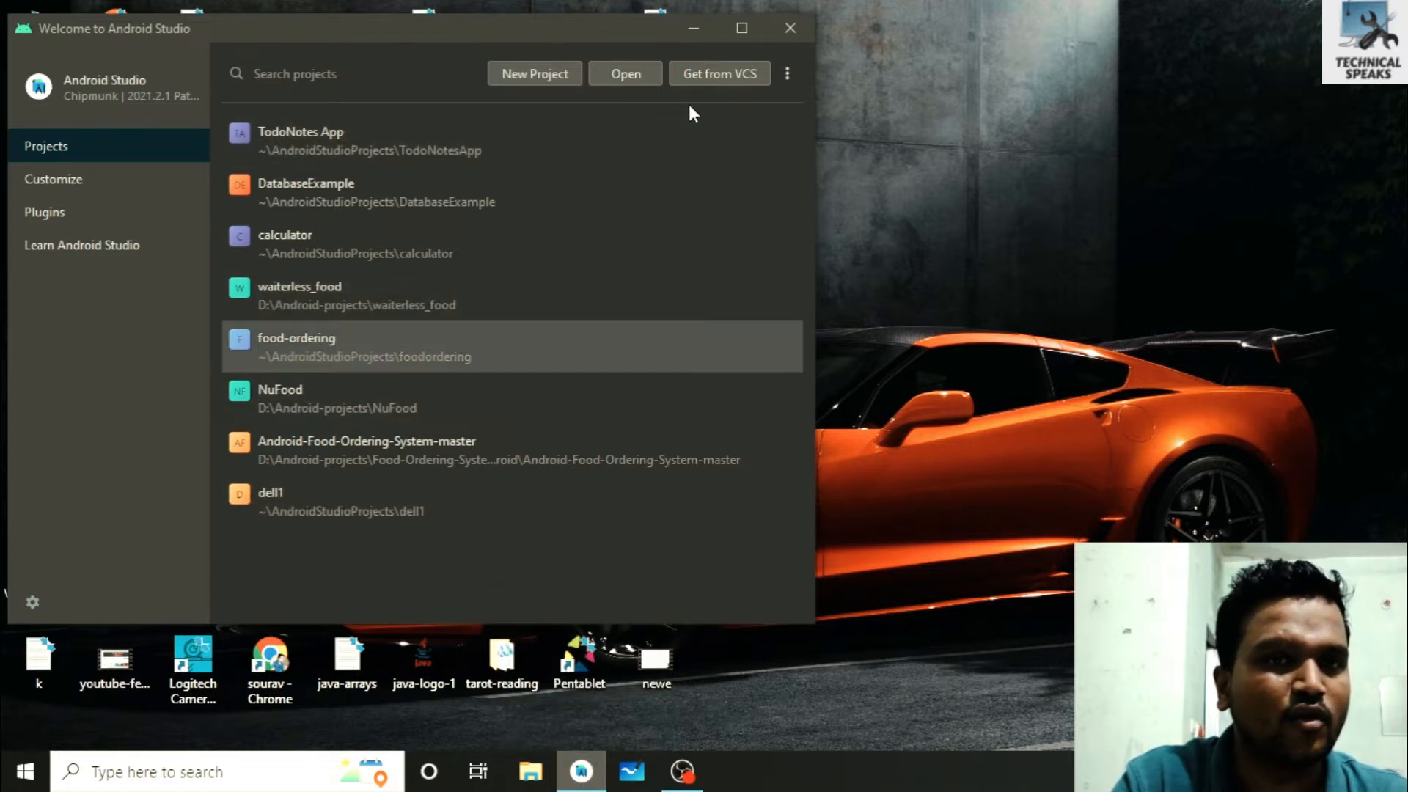
Maximize the Welcome to Android Studio window
{"action": "left_click", "coordinate": [742, 28]}
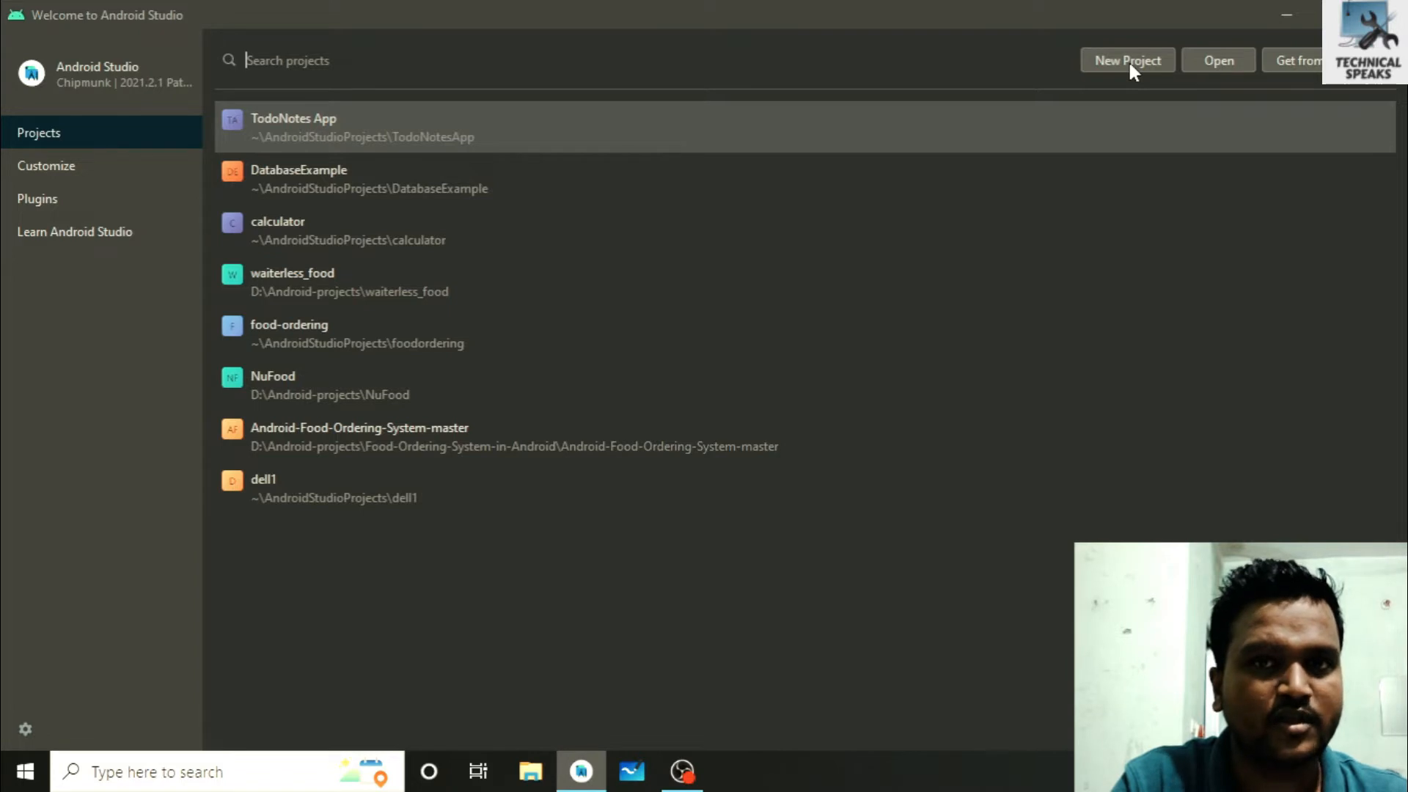
Start a New Project and browse Wear OS, Android TV and Automotive before returning to Phone and Tablet
{"action": "left_click", "coordinate": [1131, 67]}
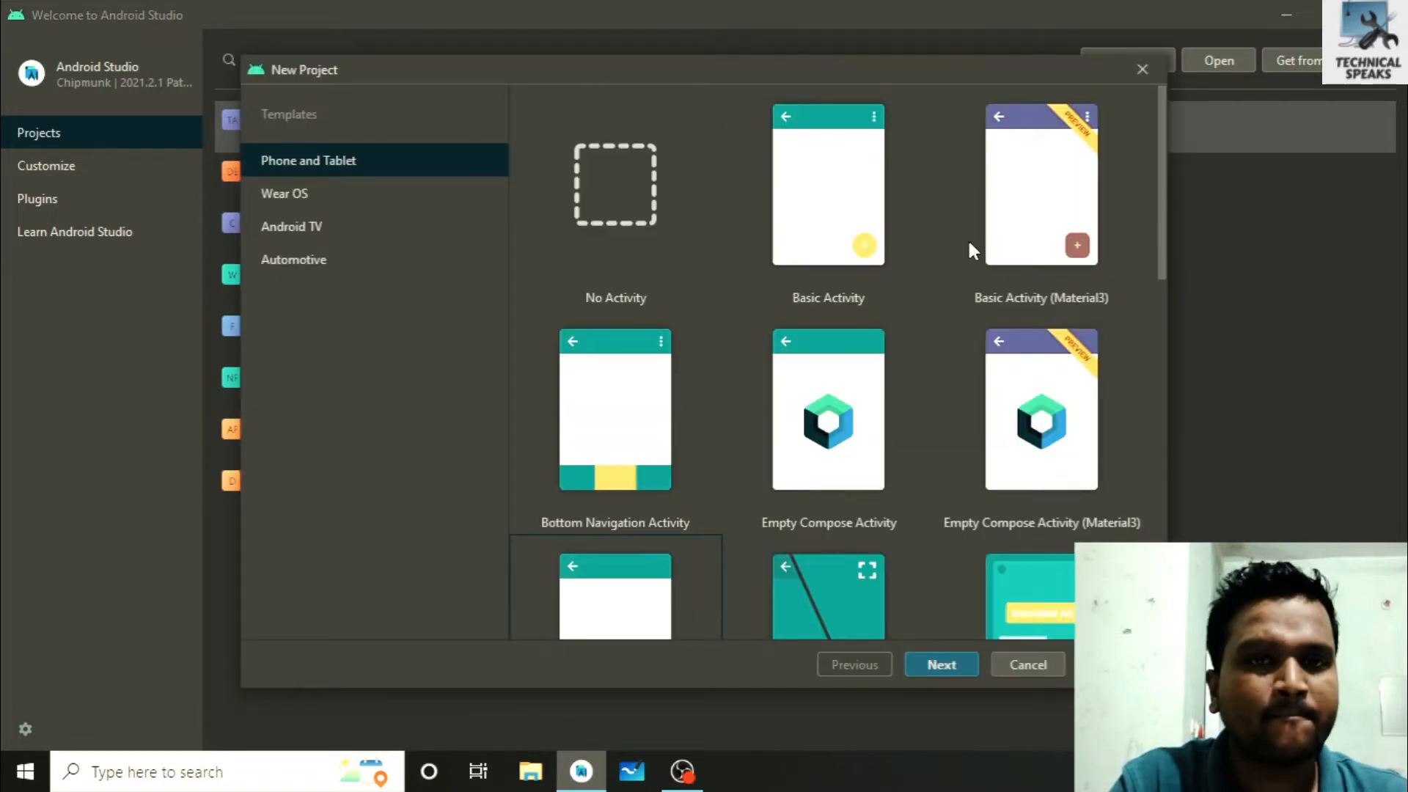
{"action": "scroll", "coordinate": [968, 245], "scroll_direction": "down", "scroll_amount": 5}
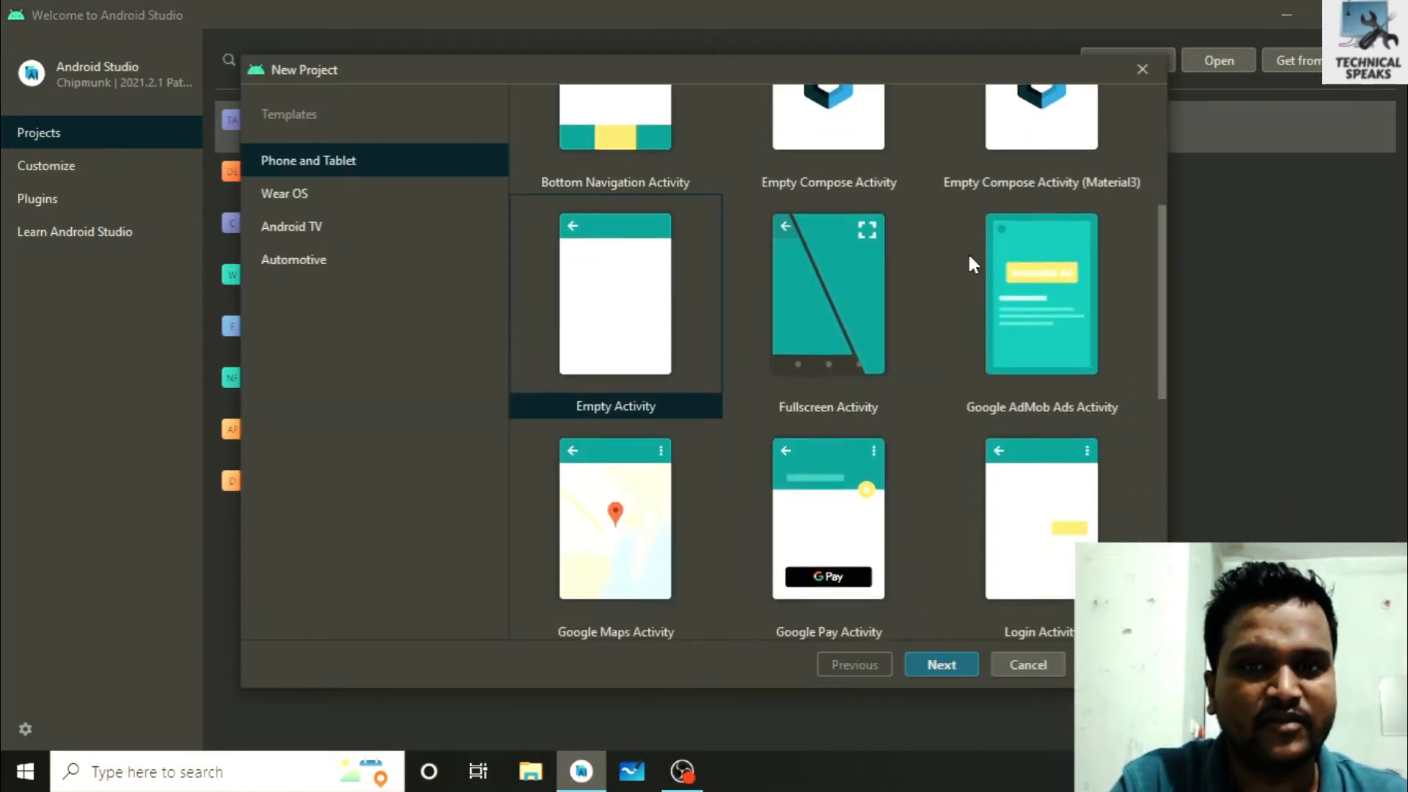
{"action": "scroll", "coordinate": [968, 262], "scroll_direction": "down", "scroll_amount": 2}
{"action": "scroll", "coordinate": [968, 263], "scroll_direction": "down", "scroll_amount": 3}
{"action": "scroll", "coordinate": [968, 262], "scroll_direction": "up", "scroll_amount": 3}
{"action": "scroll", "coordinate": [968, 262], "scroll_direction": "up", "scroll_amount": 3}
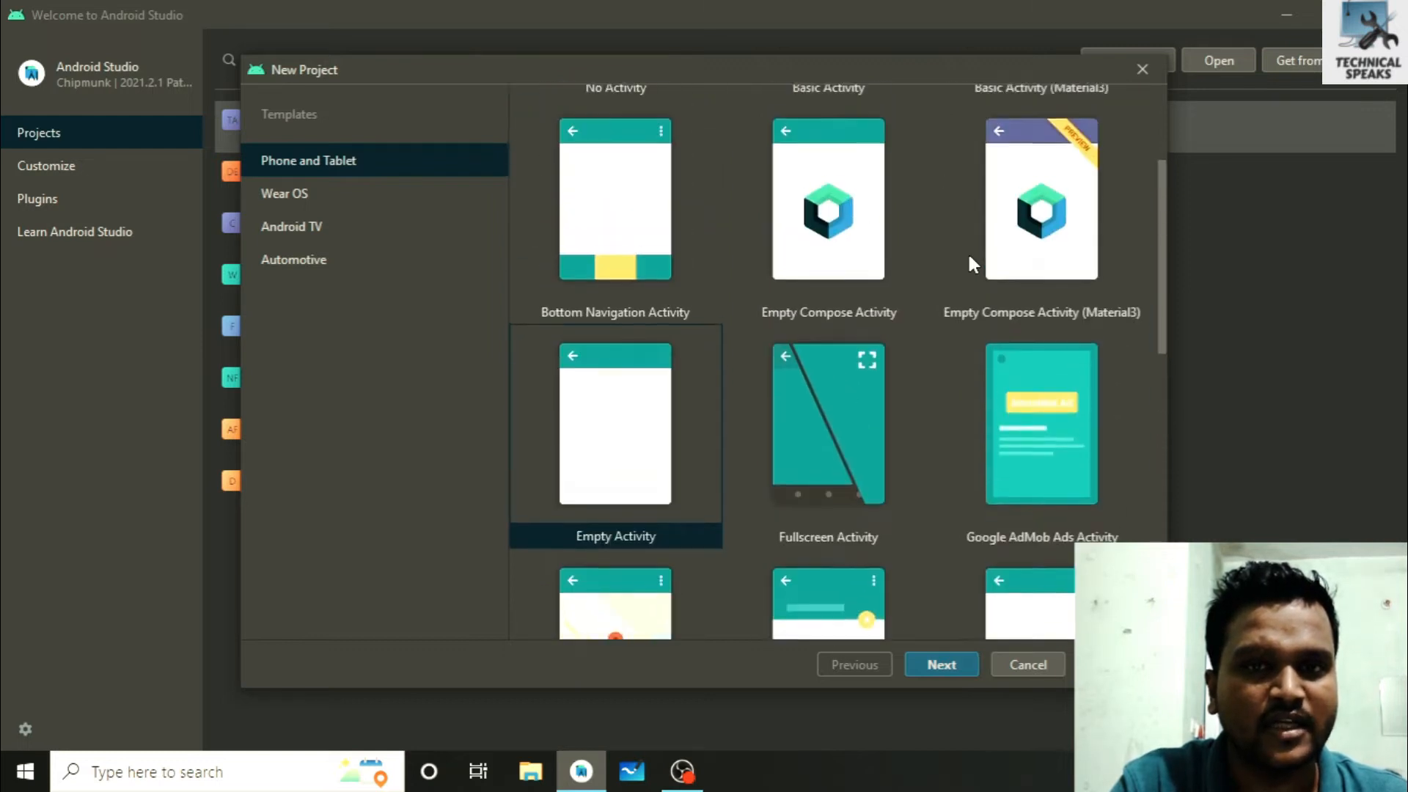
{"action": "scroll", "coordinate": [970, 264], "scroll_direction": "up", "scroll_amount": 2}
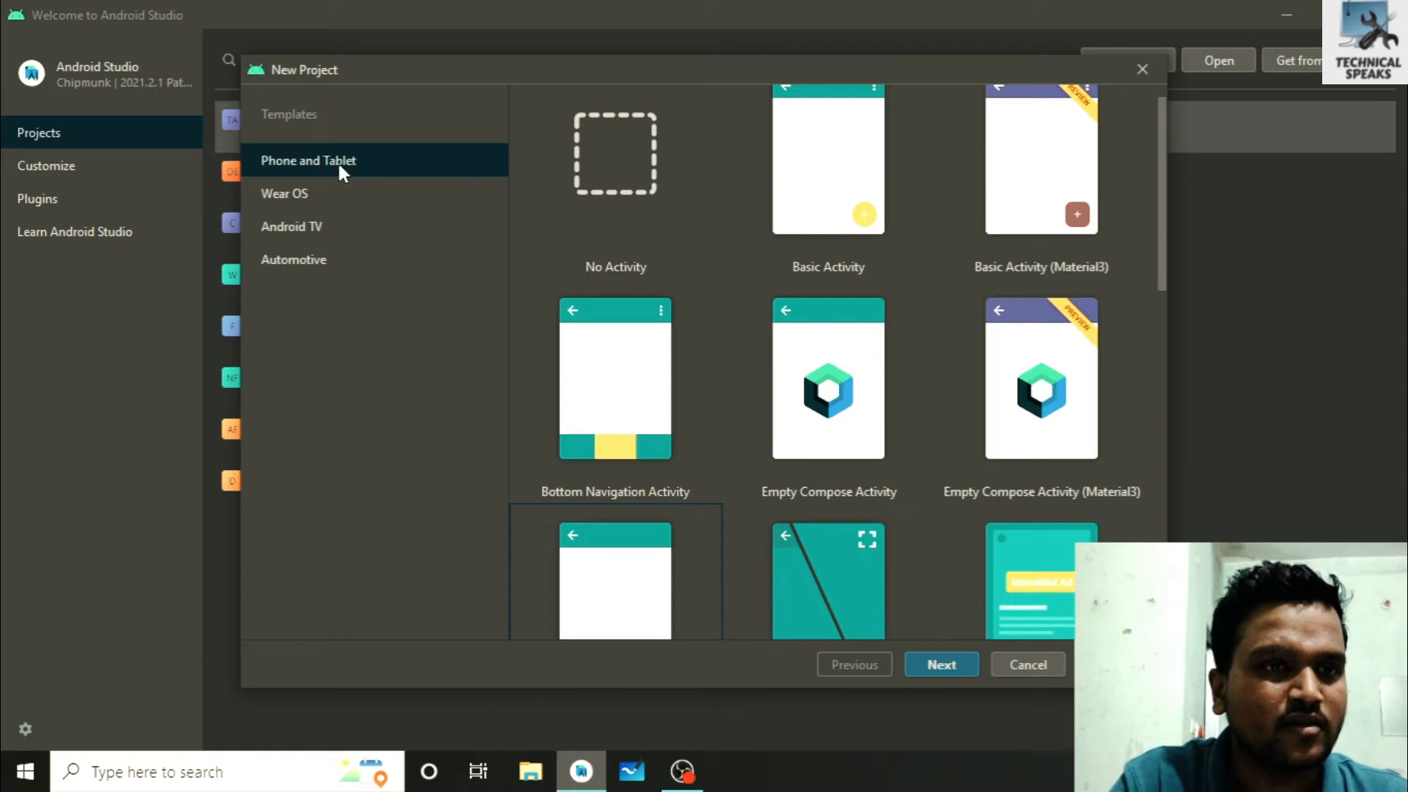
{"action": "scroll", "coordinate": [741, 209], "scroll_direction": "down", "scroll_amount": 1}
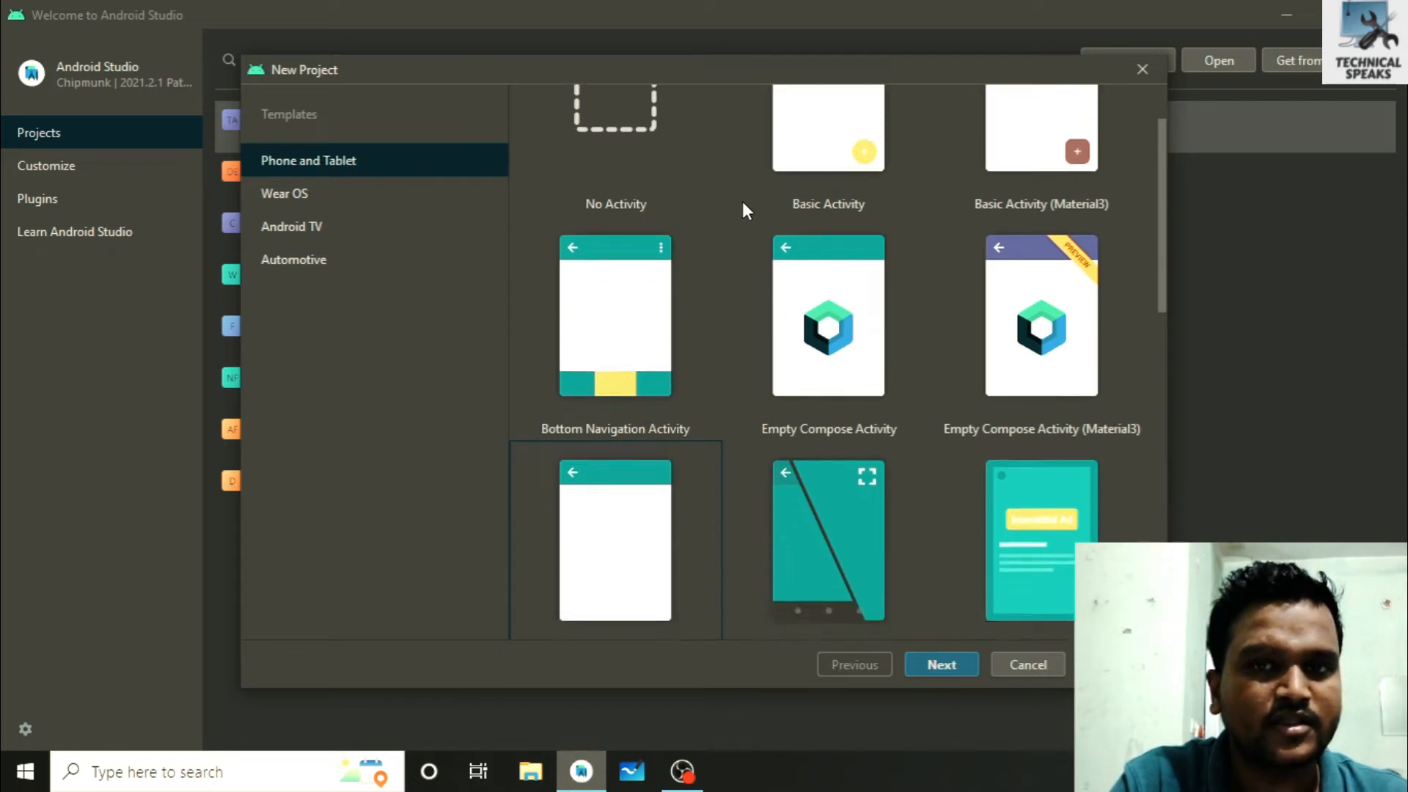
{"action": "scroll", "coordinate": [744, 212], "scroll_direction": "down", "scroll_amount": 2}
{"action": "scroll", "coordinate": [726, 218], "scroll_direction": "down", "scroll_amount": 2}
{"action": "scroll", "coordinate": [716, 224], "scroll_direction": "down", "scroll_amount": 1}
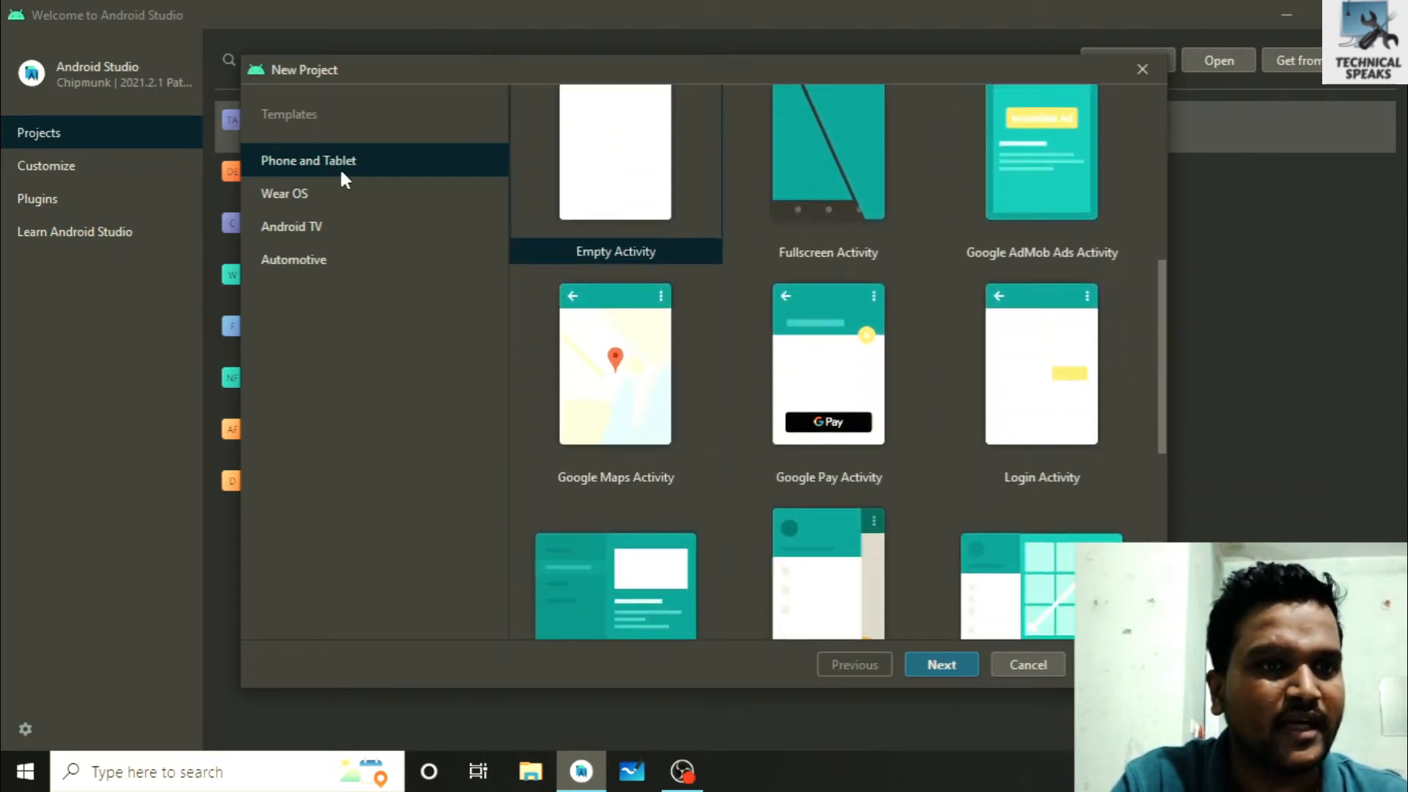
{"action": "scroll", "coordinate": [620, 200], "scroll_direction": "up", "scroll_amount": 4}
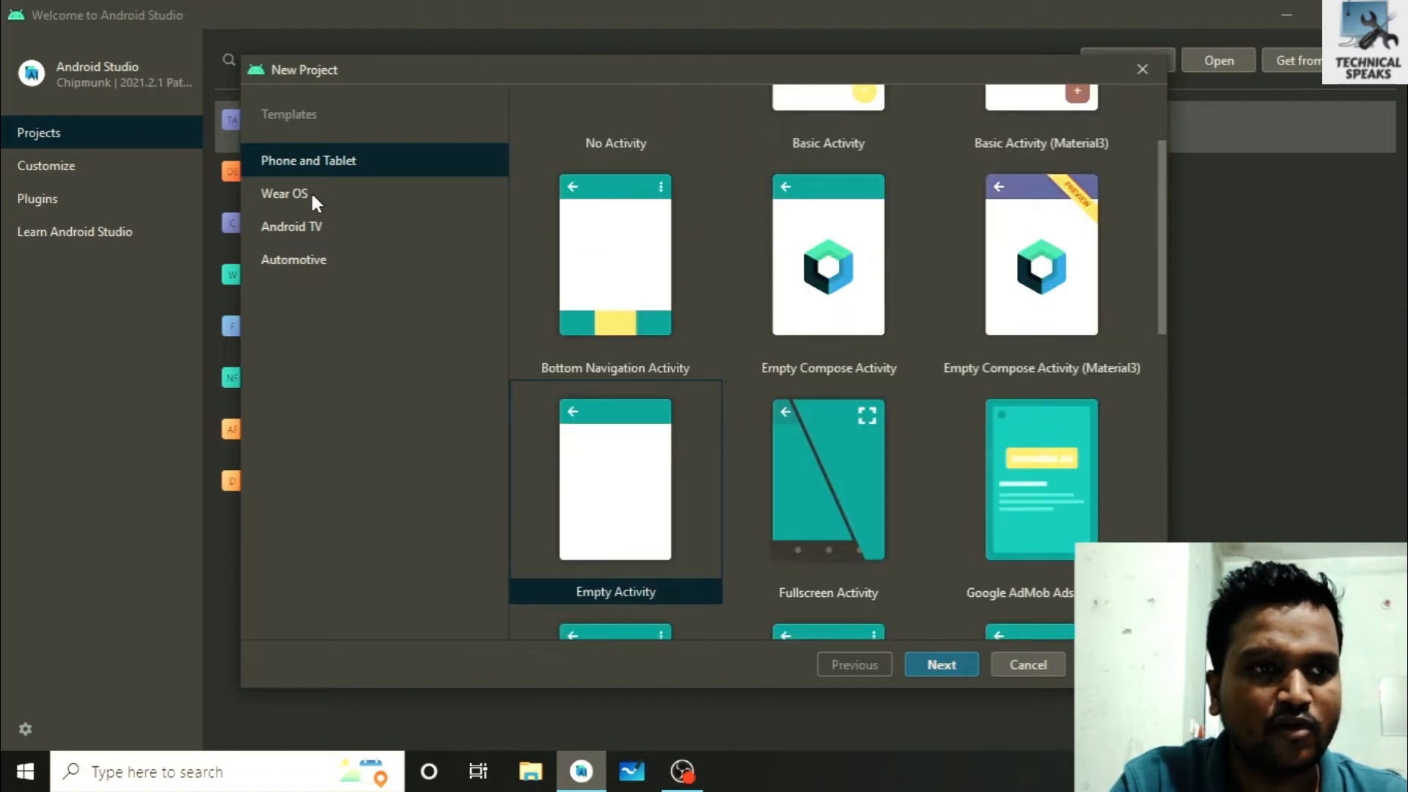
{"action": "left_click", "coordinate": [310, 200]}
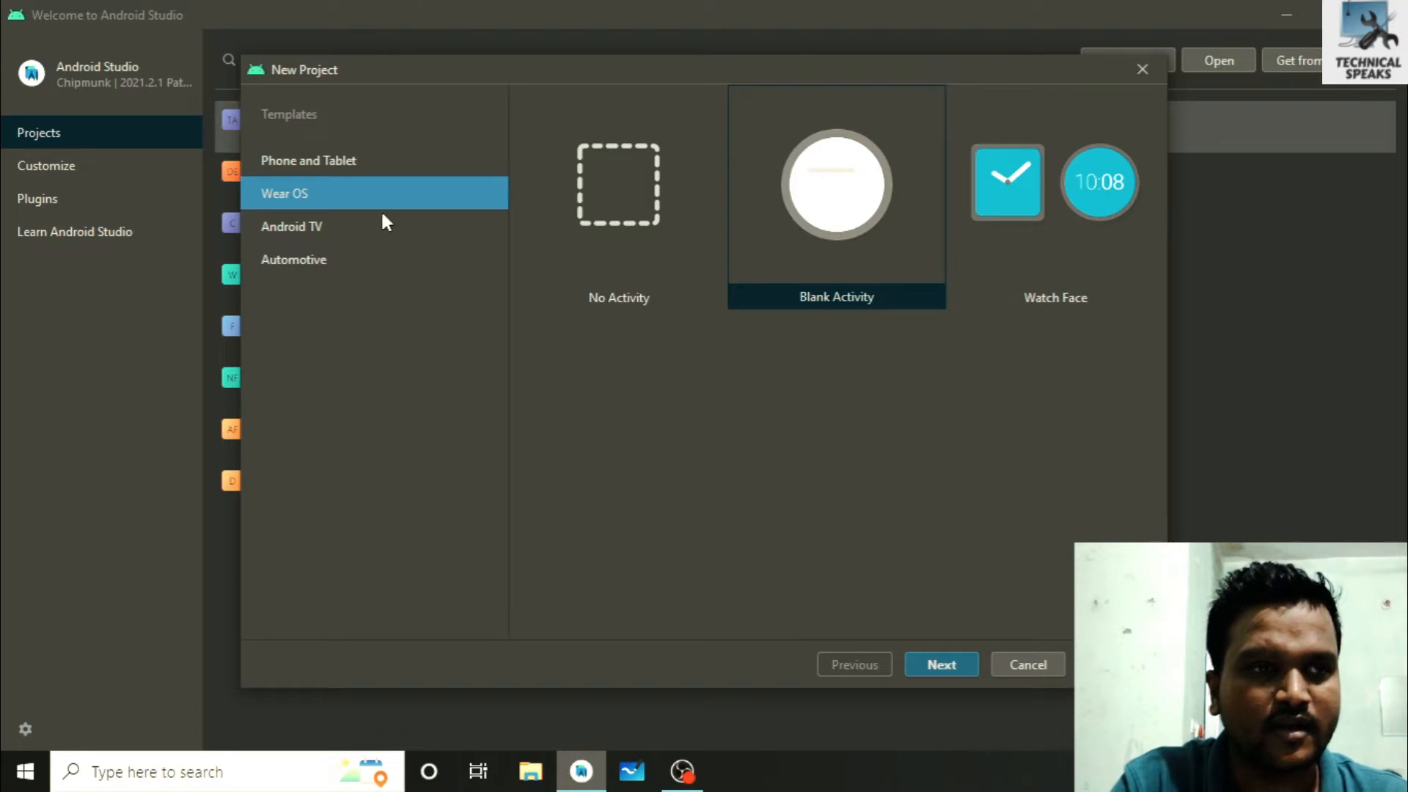
{"action": "left_click", "coordinate": [352, 228]}
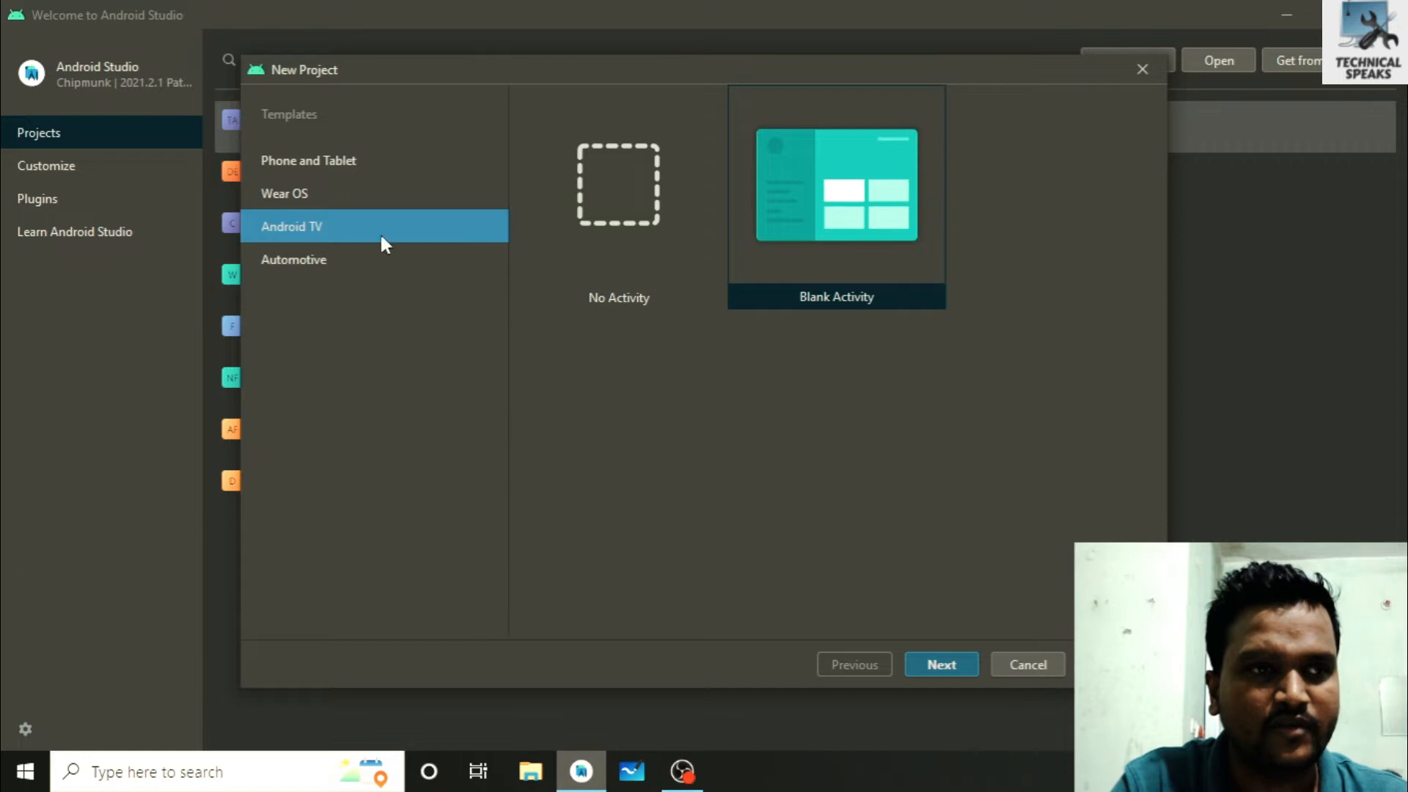
{"action": "left_click", "coordinate": [301, 260]}
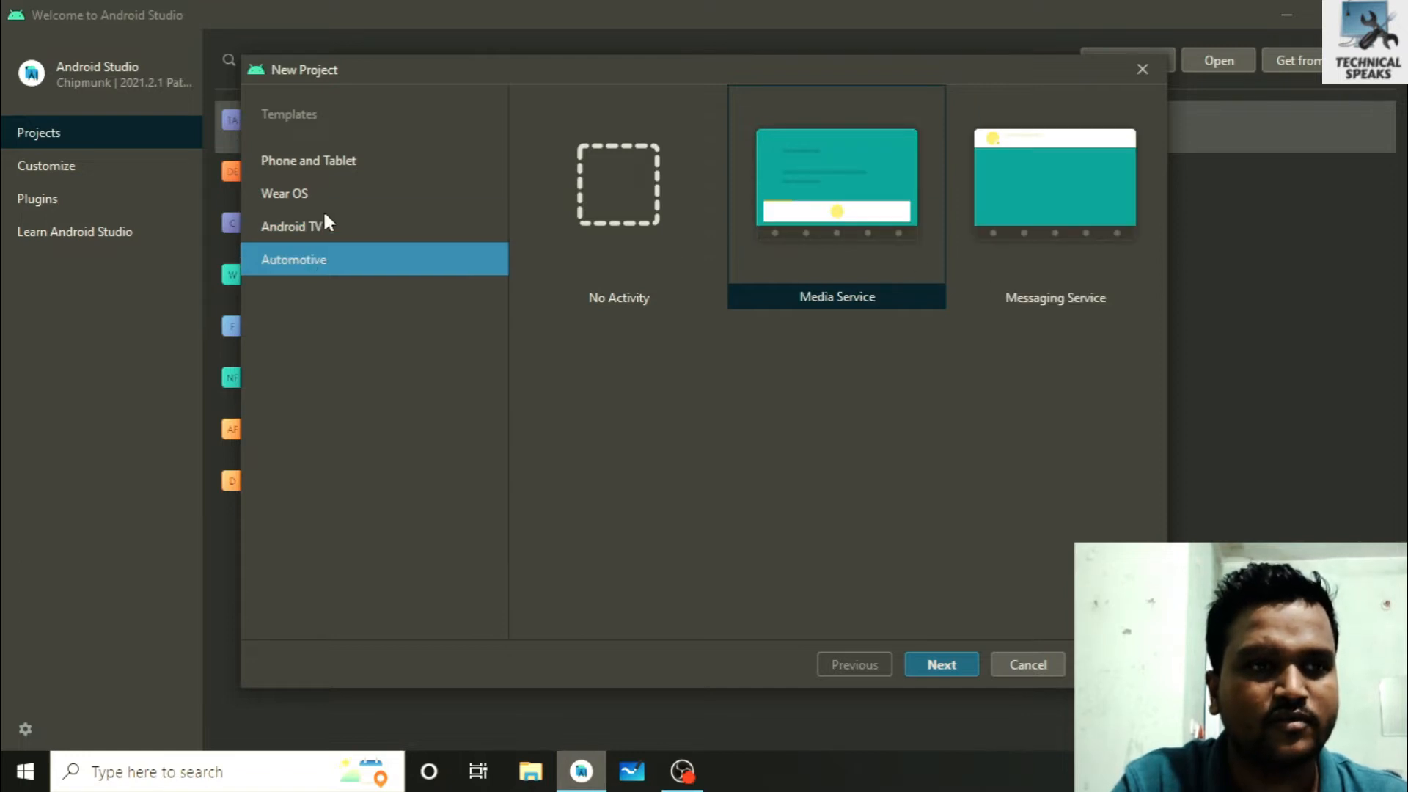
{"action": "left_click", "coordinate": [346, 166]}
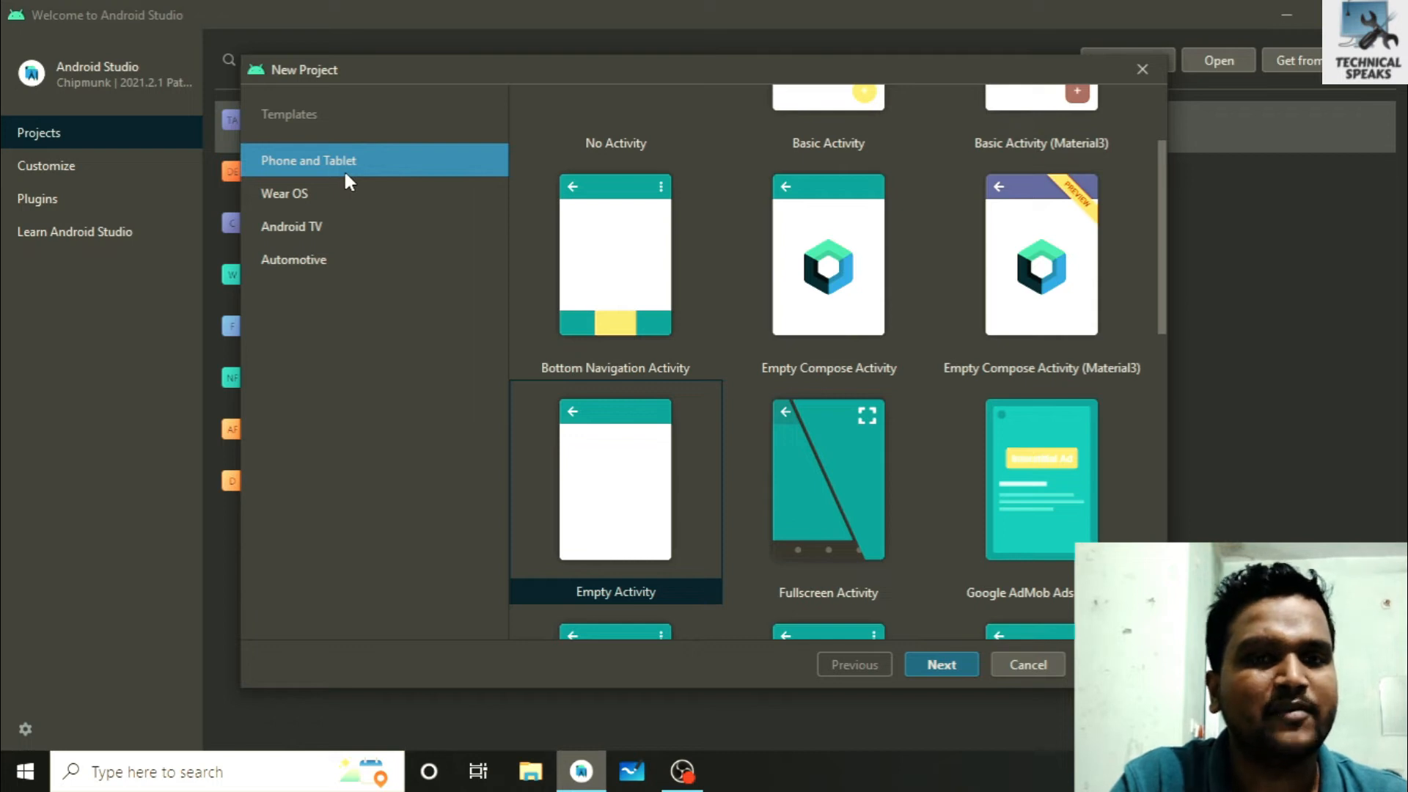
{"action": "scroll", "coordinate": [993, 251], "scroll_direction": "up", "scroll_amount": 3}
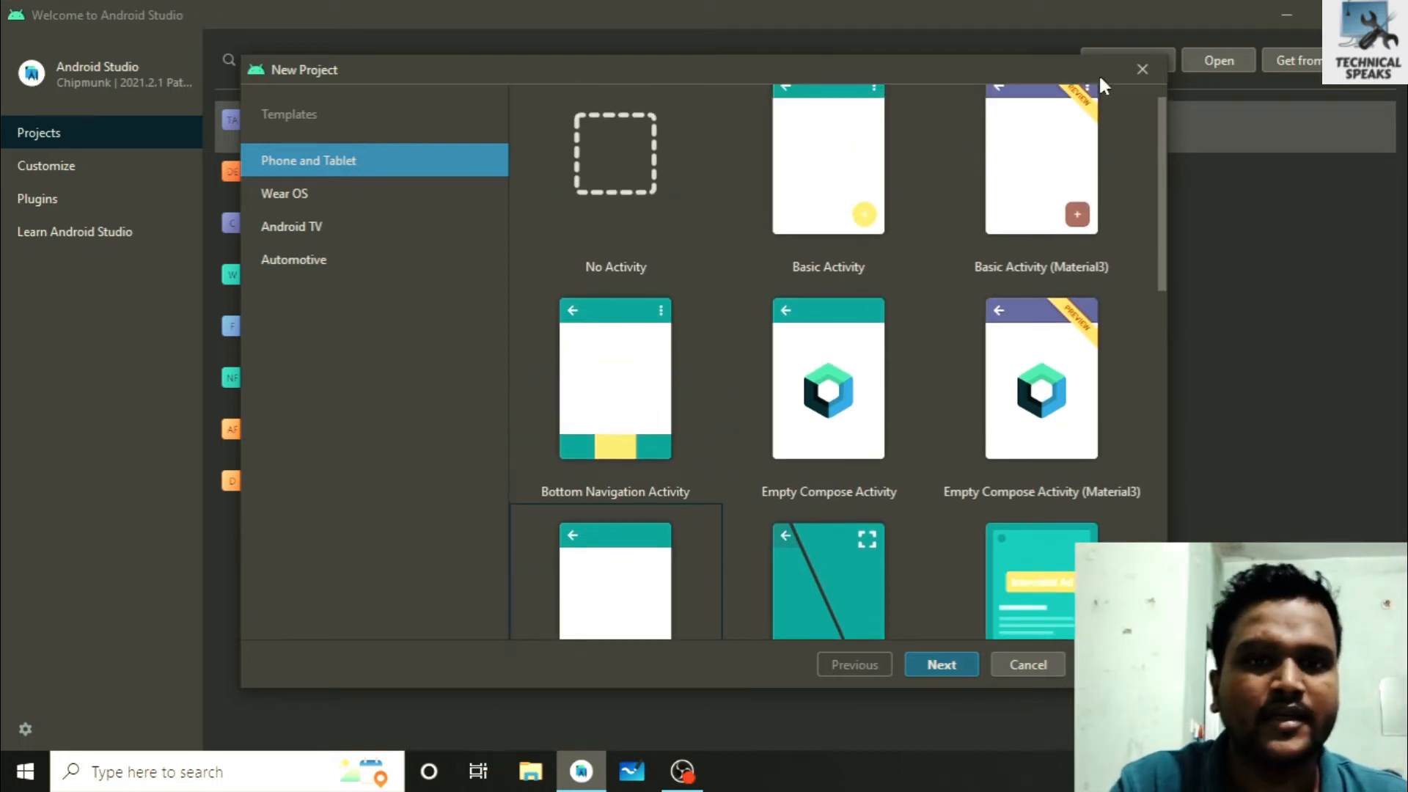
{"action": "scroll", "coordinate": [771, 352], "scroll_direction": "down", "scroll_amount": 2}
Choose the Empty Activity template from the gallery
{"action": "left_click", "coordinate": [580, 559]}
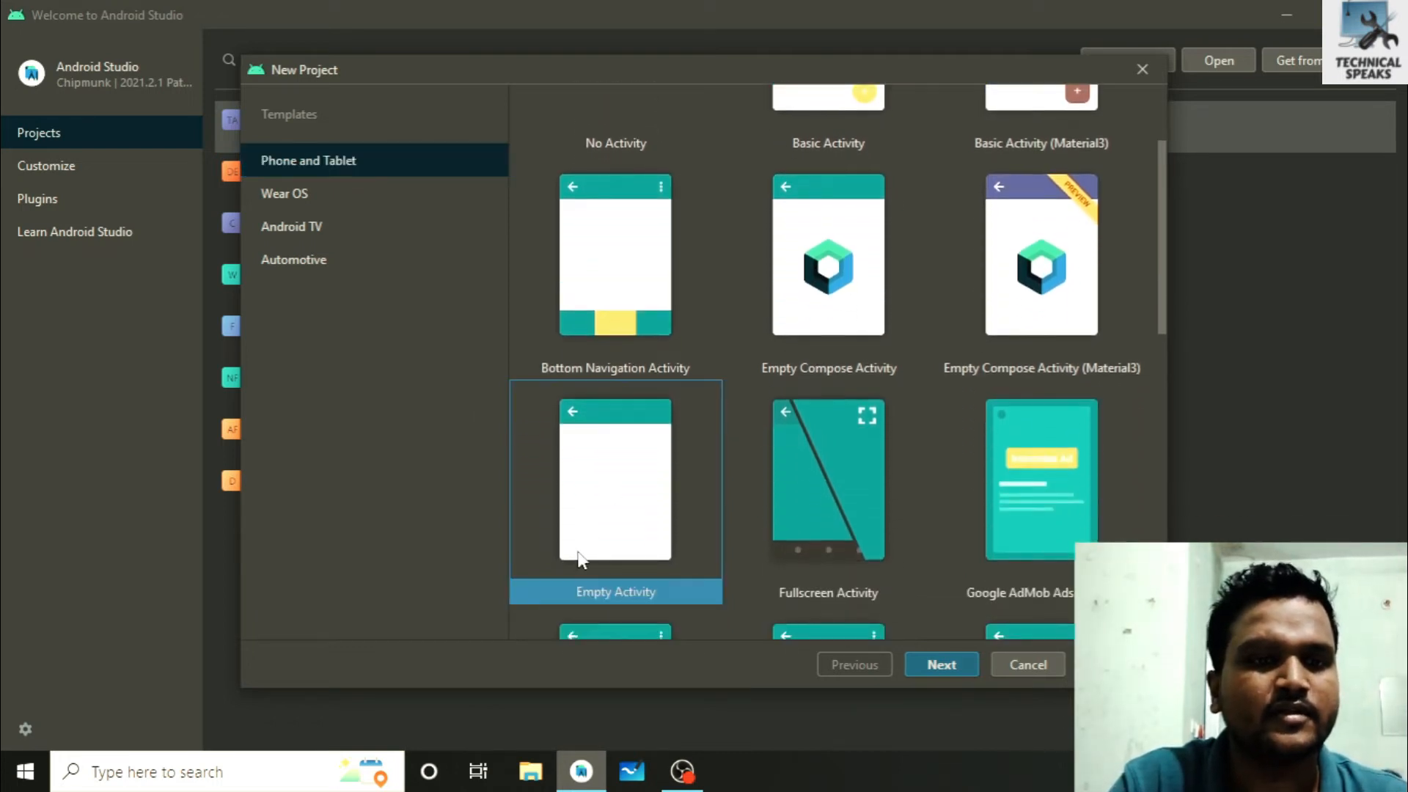
{"action": "scroll", "coordinate": [722, 361], "scroll_direction": "up", "scroll_amount": 2}
{"action": "scroll", "coordinate": [722, 359], "scroll_direction": "down", "scroll_amount": 2}
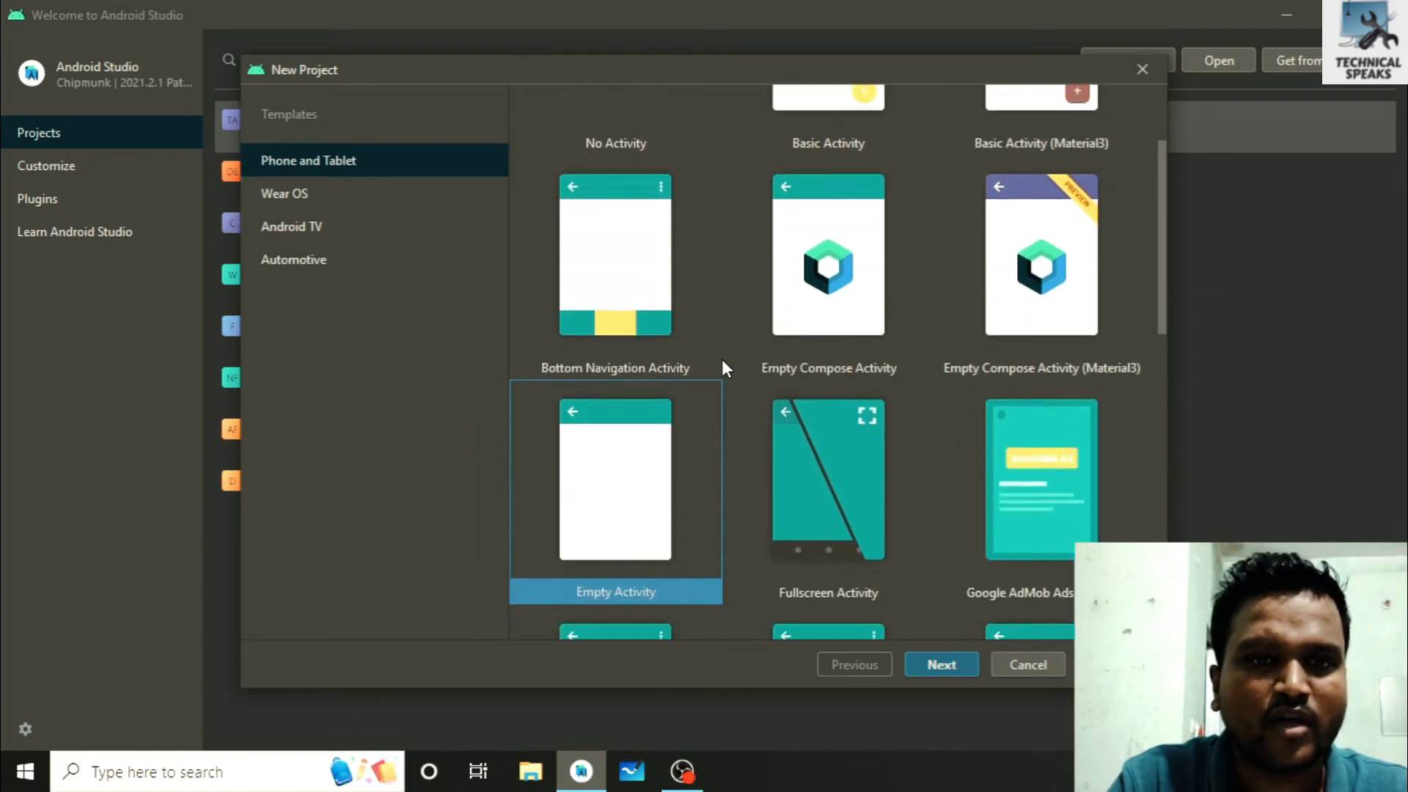
{"action": "scroll", "coordinate": [722, 359], "scroll_direction": "up", "scroll_amount": 2}
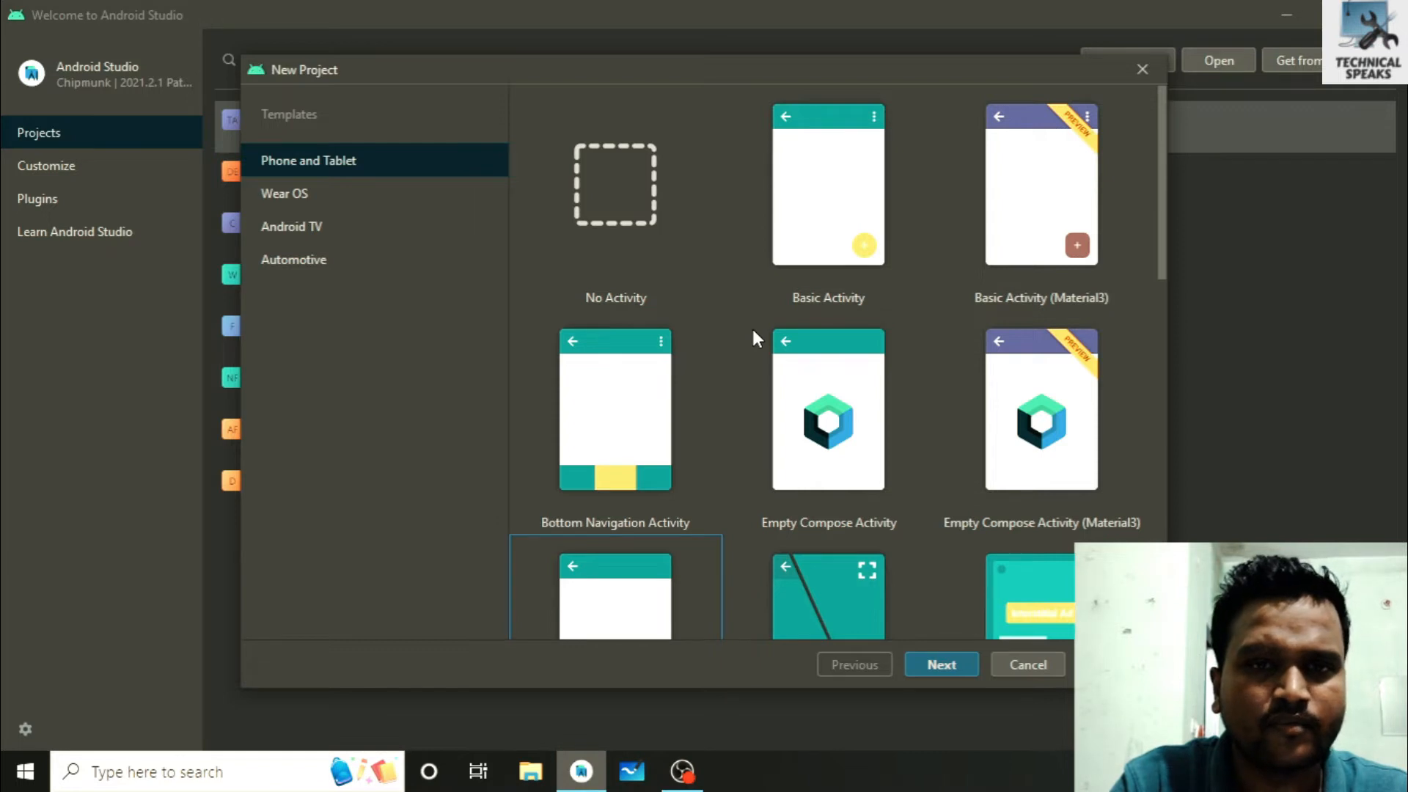
{"action": "scroll", "coordinate": [752, 339], "scroll_direction": "down", "scroll_amount": 2}
{"action": "scroll", "coordinate": [752, 339], "scroll_direction": "up", "scroll_amount": 2}
{"action": "scroll", "coordinate": [752, 339], "scroll_direction": "down", "scroll_amount": 1}
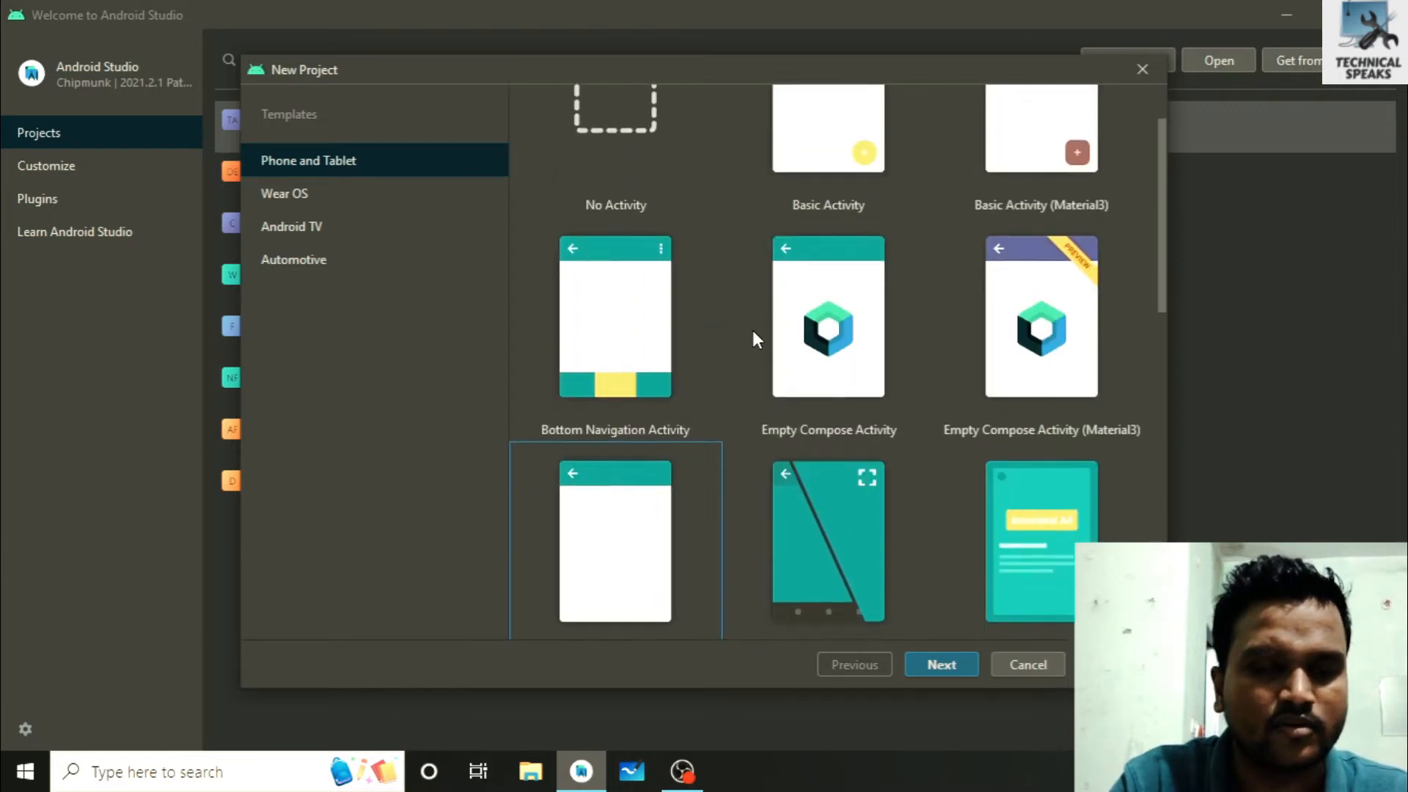
{"action": "scroll", "coordinate": [753, 339], "scroll_direction": "down", "scroll_amount": 1}
{"action": "scroll", "coordinate": [753, 339], "scroll_direction": "down", "scroll_amount": 1}
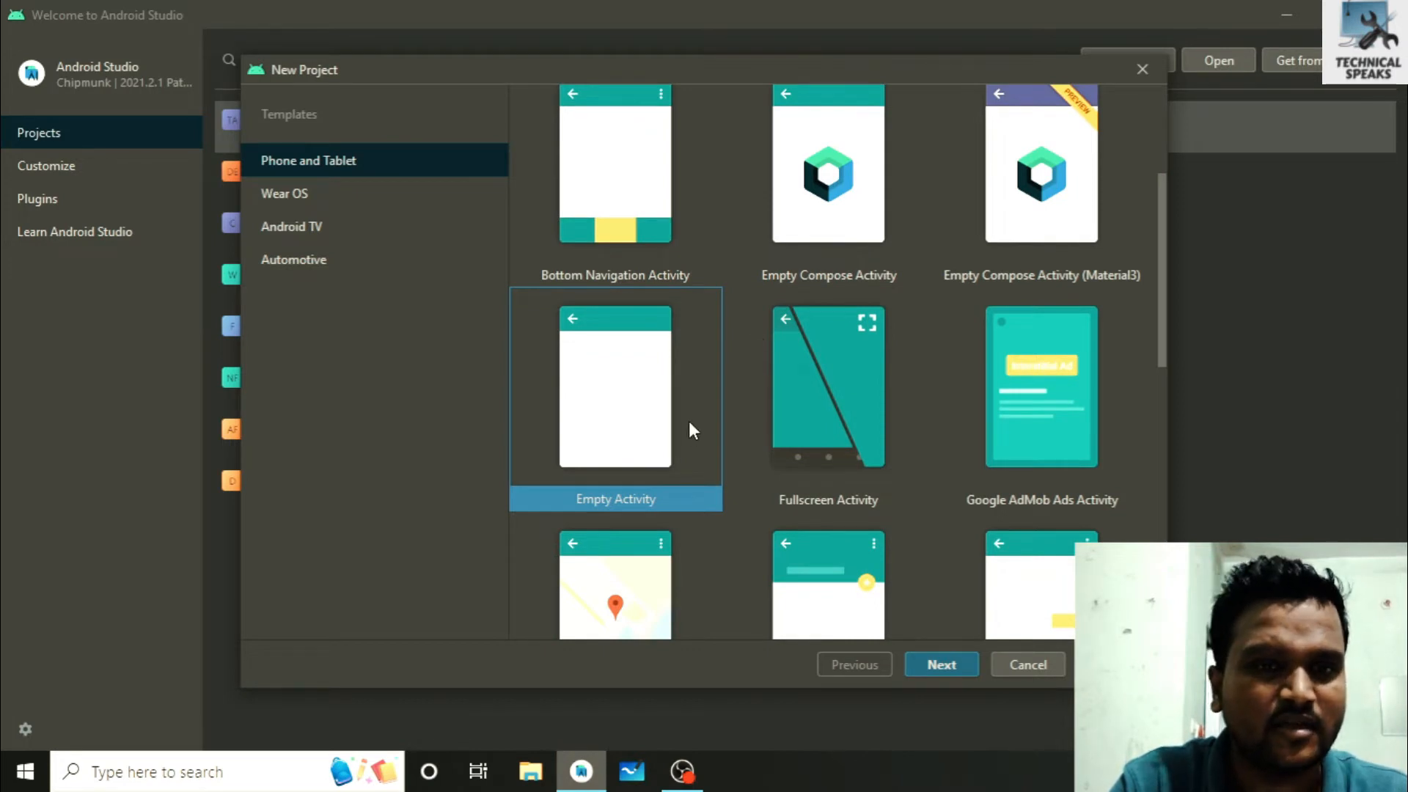
{"action": "scroll", "coordinate": [741, 382], "scroll_direction": "up", "scroll_amount": 1}
{"action": "scroll", "coordinate": [741, 382], "scroll_direction": "down", "scroll_amount": 1}
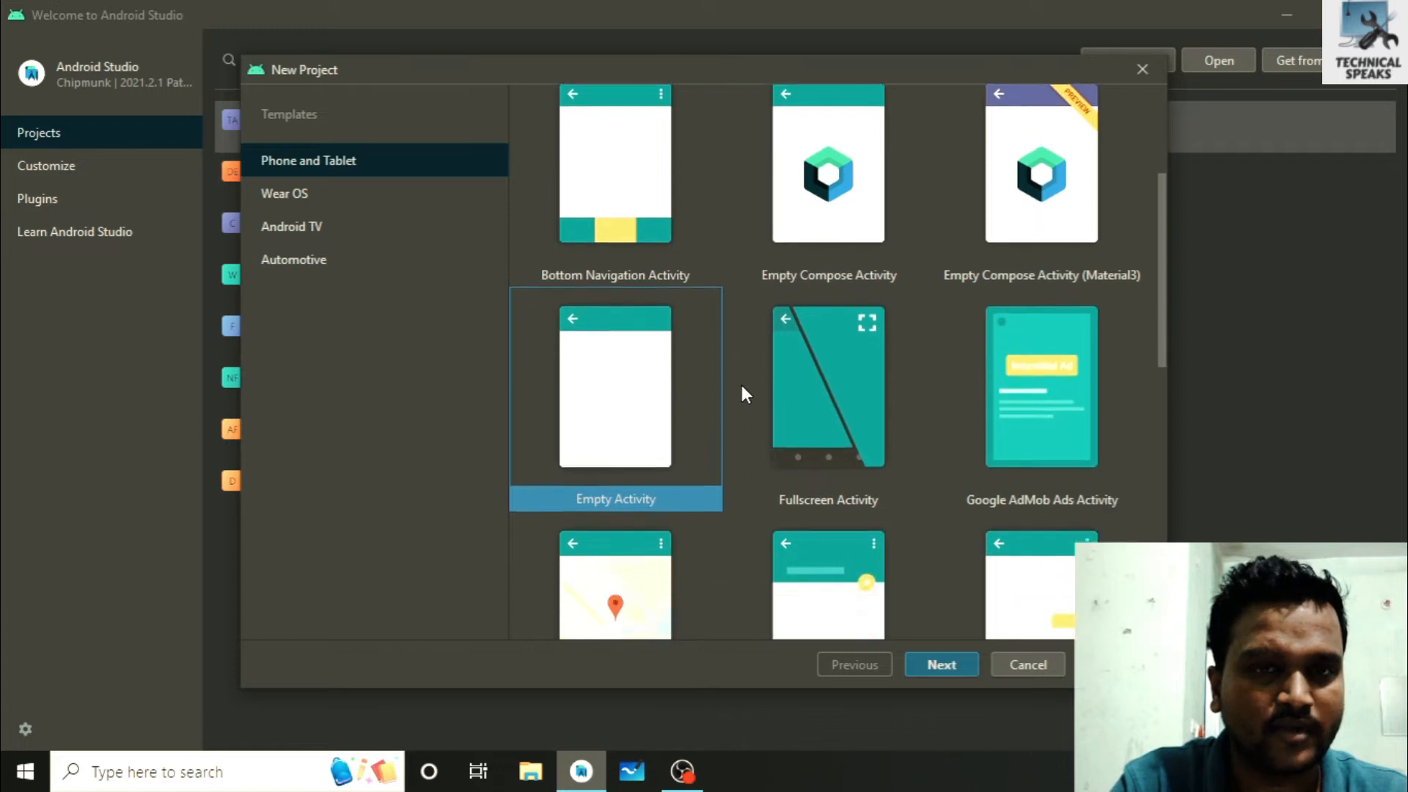
{"action": "scroll", "coordinate": [741, 385], "scroll_direction": "up", "scroll_amount": 3}
{"action": "scroll", "coordinate": [715, 429], "scroll_direction": "down", "scroll_amount": 1}
{"action": "scroll", "coordinate": [575, 470], "scroll_direction": "down", "scroll_amount": 1}
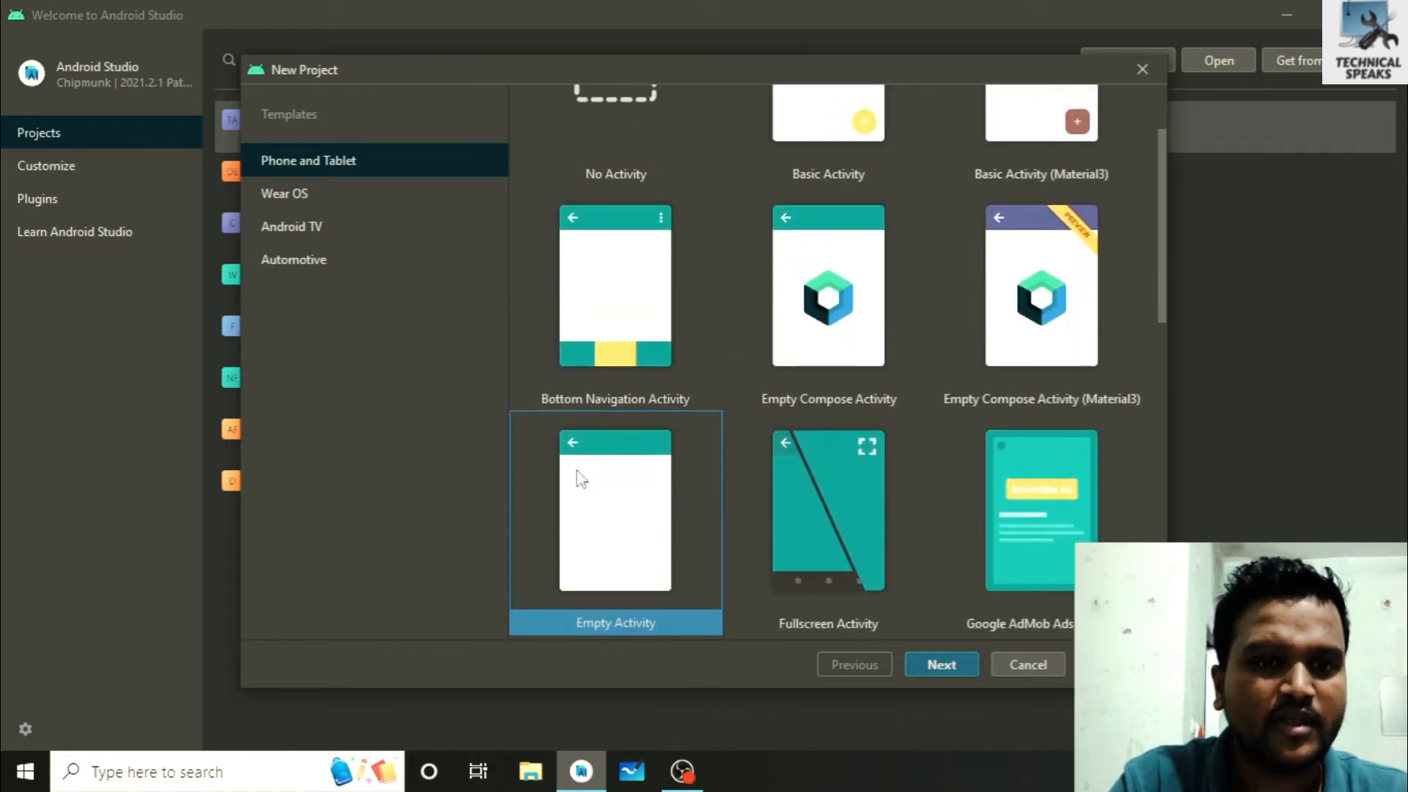
{"action": "scroll", "coordinate": [616, 439], "scroll_direction": "down", "scroll_amount": 1}
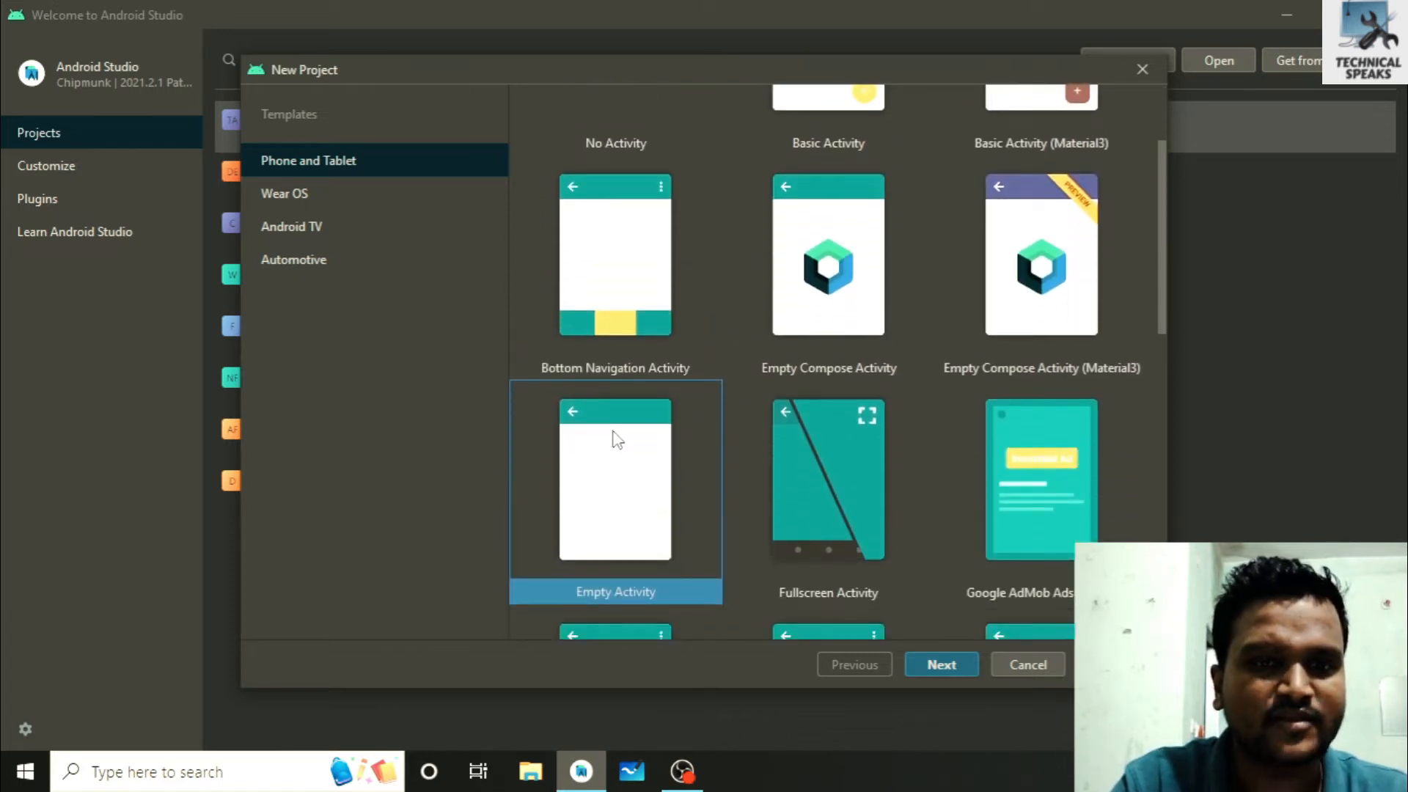
{"action": "scroll", "coordinate": [614, 438], "scroll_direction": "down", "scroll_amount": 1}
{"action": "scroll", "coordinate": [684, 379], "scroll_direction": "down", "scroll_amount": 1}
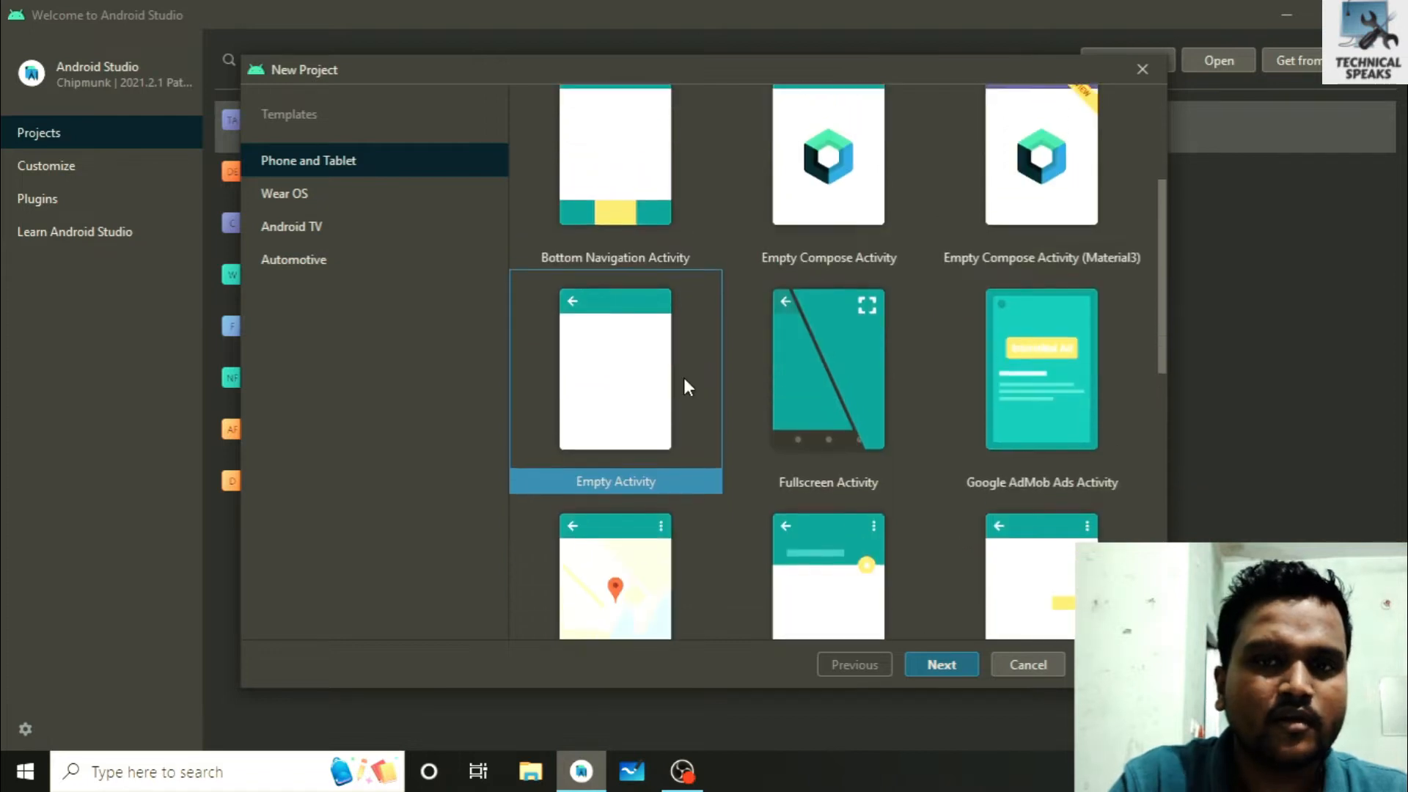
{"action": "scroll", "coordinate": [684, 377], "scroll_direction": "up", "scroll_amount": 1}
{"action": "scroll", "coordinate": [684, 380], "scroll_direction": "up", "scroll_amount": 1}
{"action": "scroll", "coordinate": [683, 382], "scroll_direction": "down", "scroll_amount": 1}
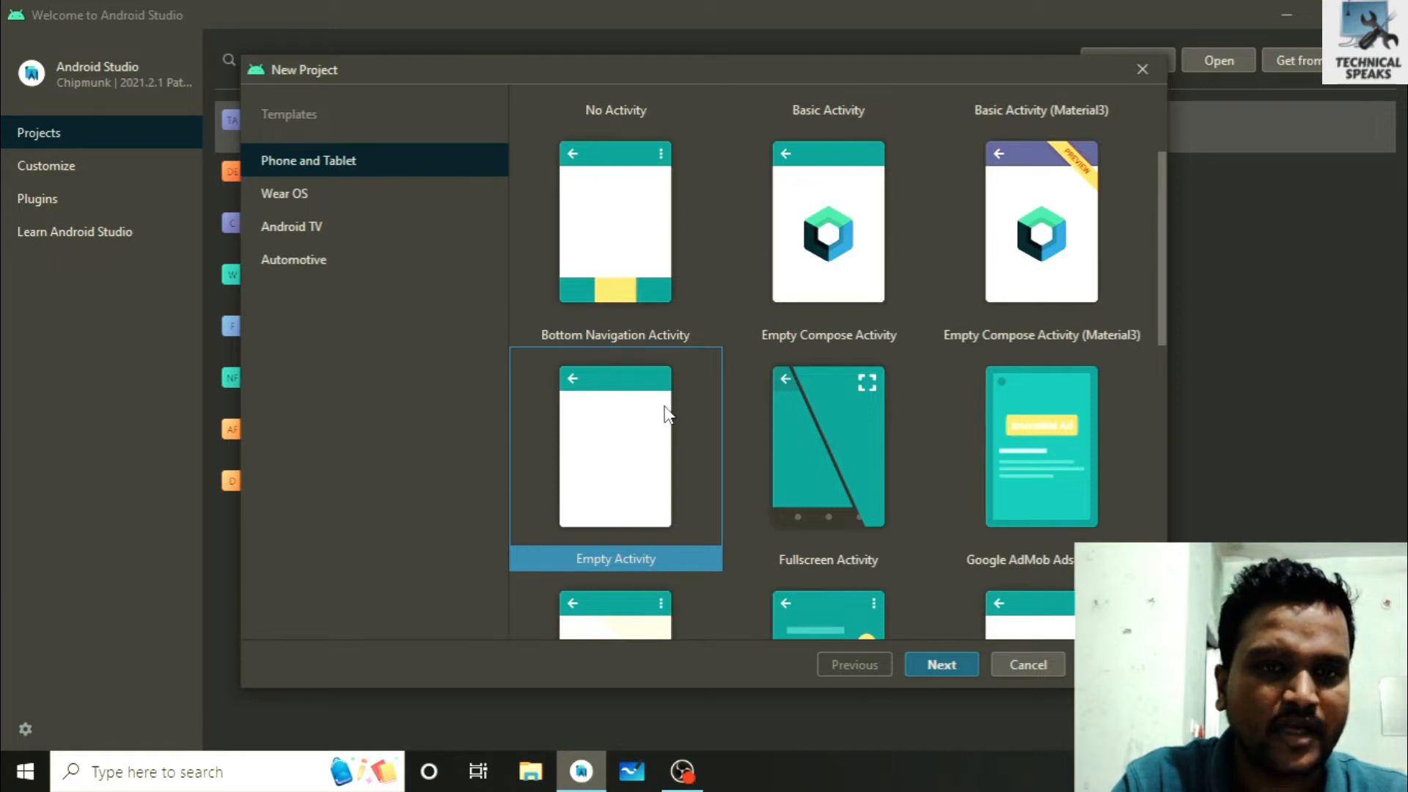
{"action": "scroll", "coordinate": [671, 397], "scroll_direction": "down", "scroll_amount": 1}
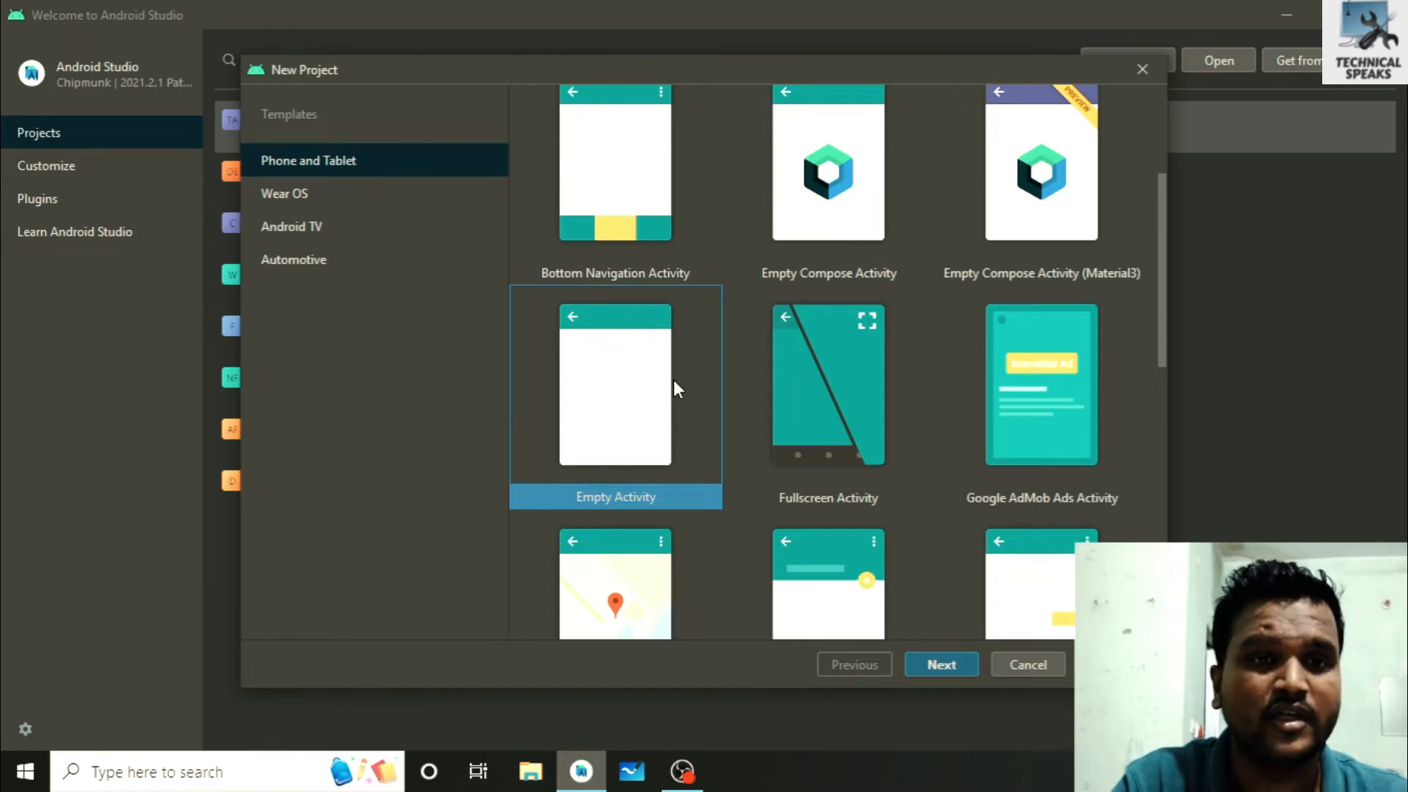
{"action": "scroll", "coordinate": [710, 351], "scroll_direction": "up", "scroll_amount": 1}
{"action": "scroll", "coordinate": [680, 403], "scroll_direction": "down", "scroll_amount": 1}
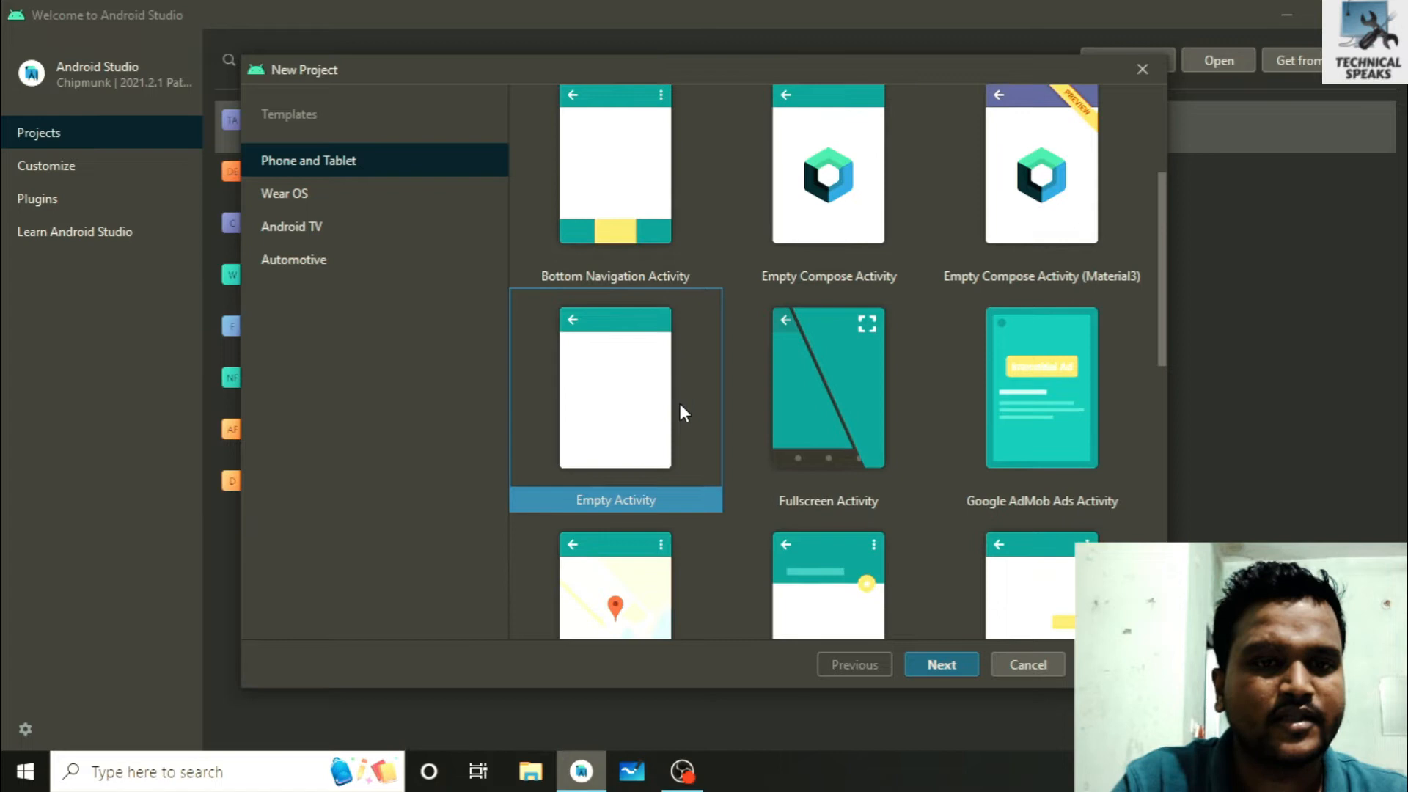
Name the project MyFirstApplication and review the package name com.example.myfirstapplication
{"action": "left_click", "coordinate": [952, 666]}
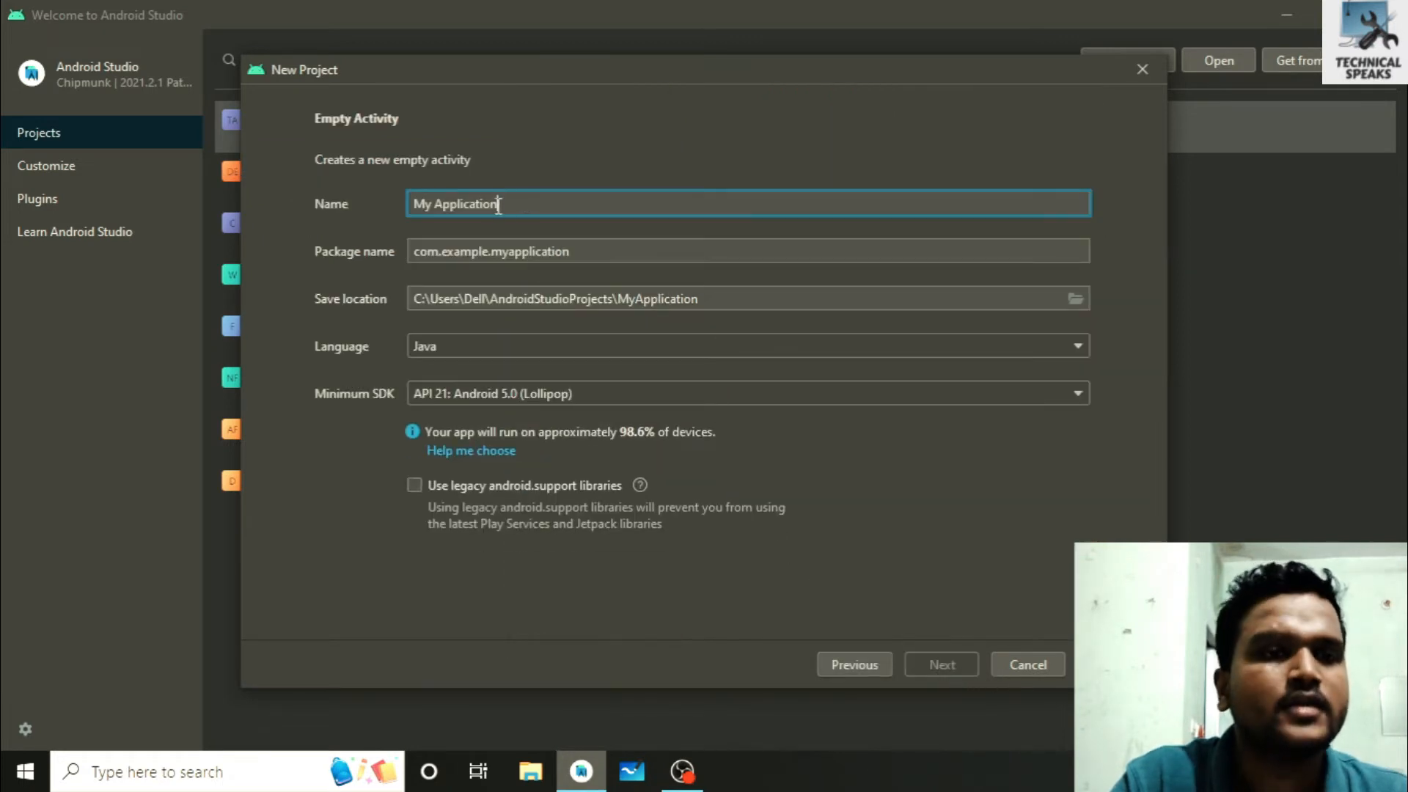
{"action": "left_click_drag", "start_coordinate": [499, 205], "coordinate": [413, 205]}
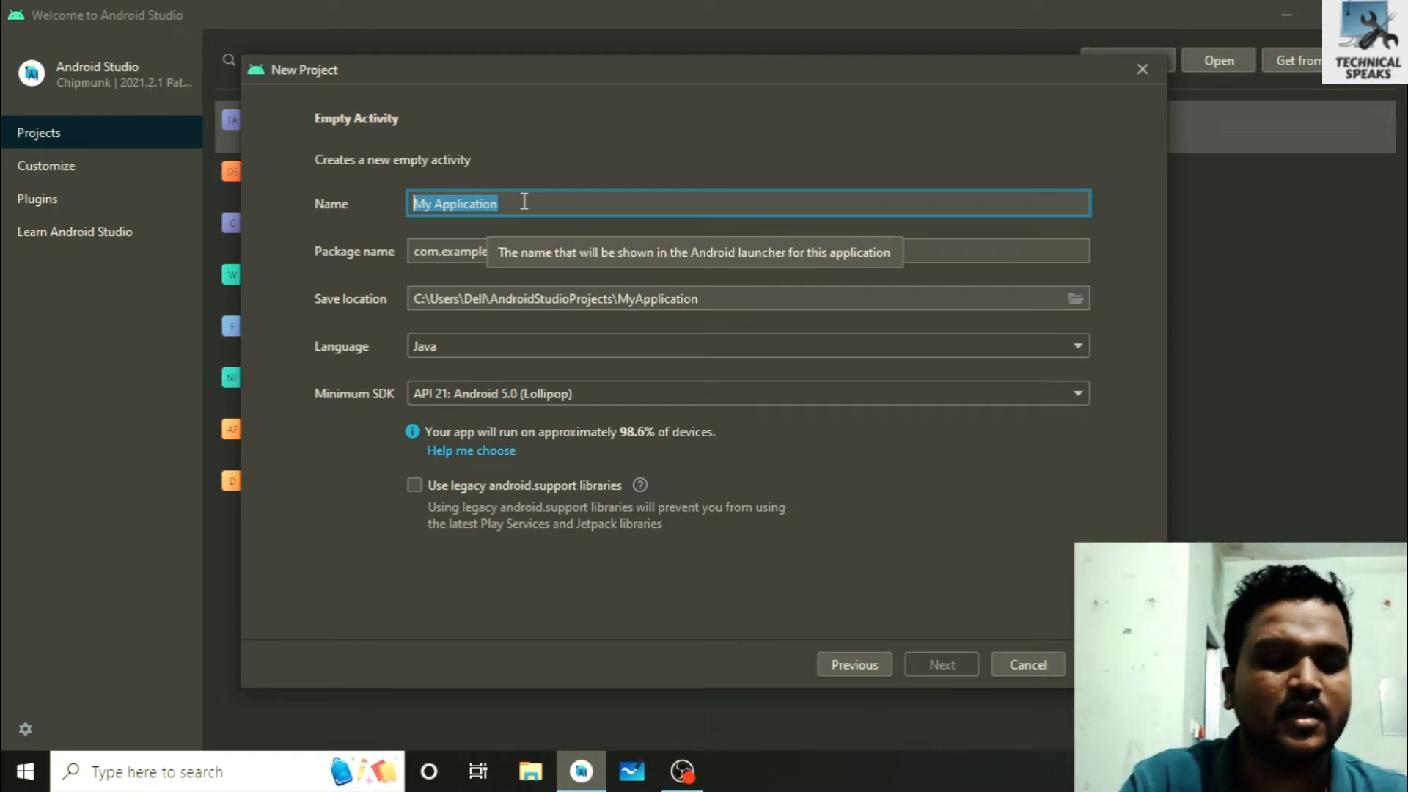
{"action": "type", "text": "My"}
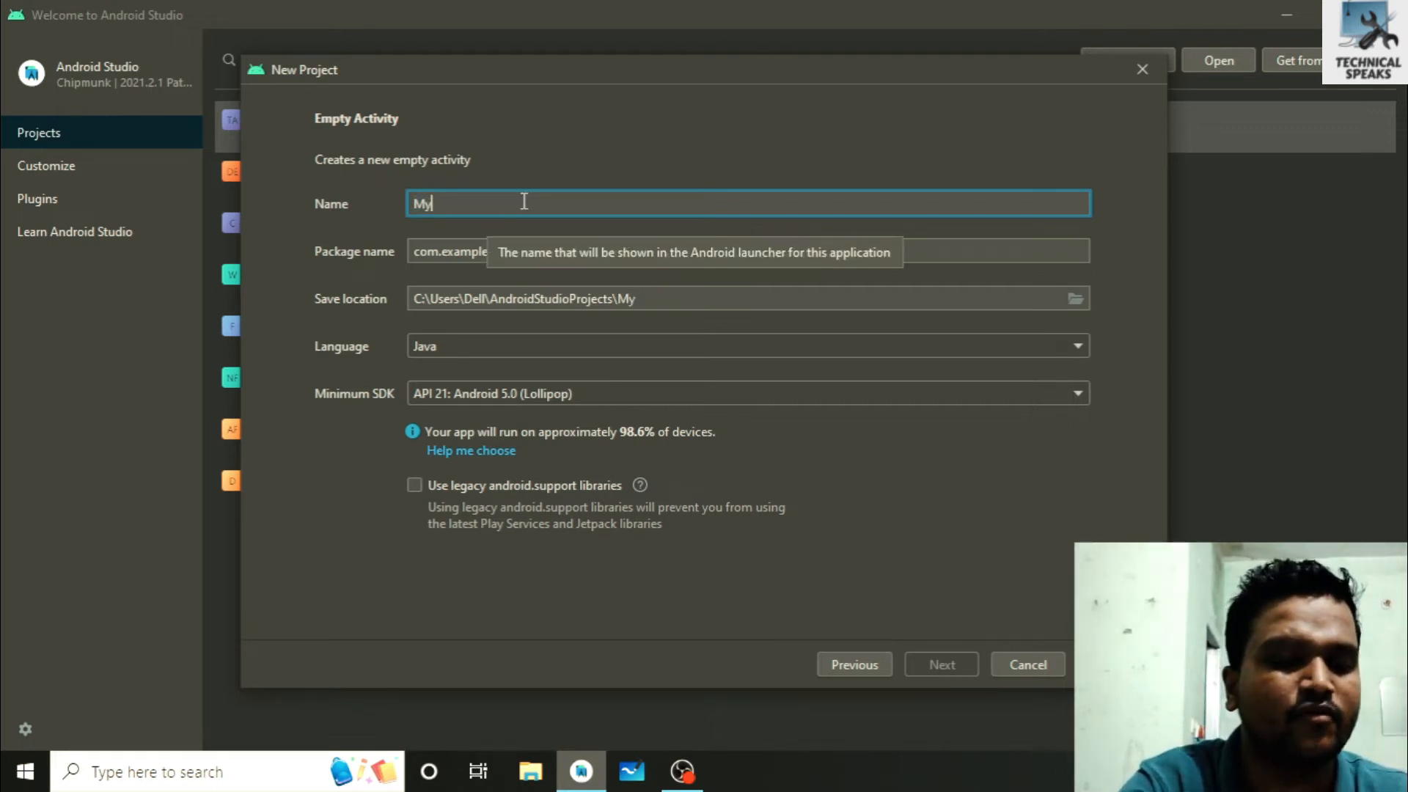
{"action": "type", "text": "Fis"}
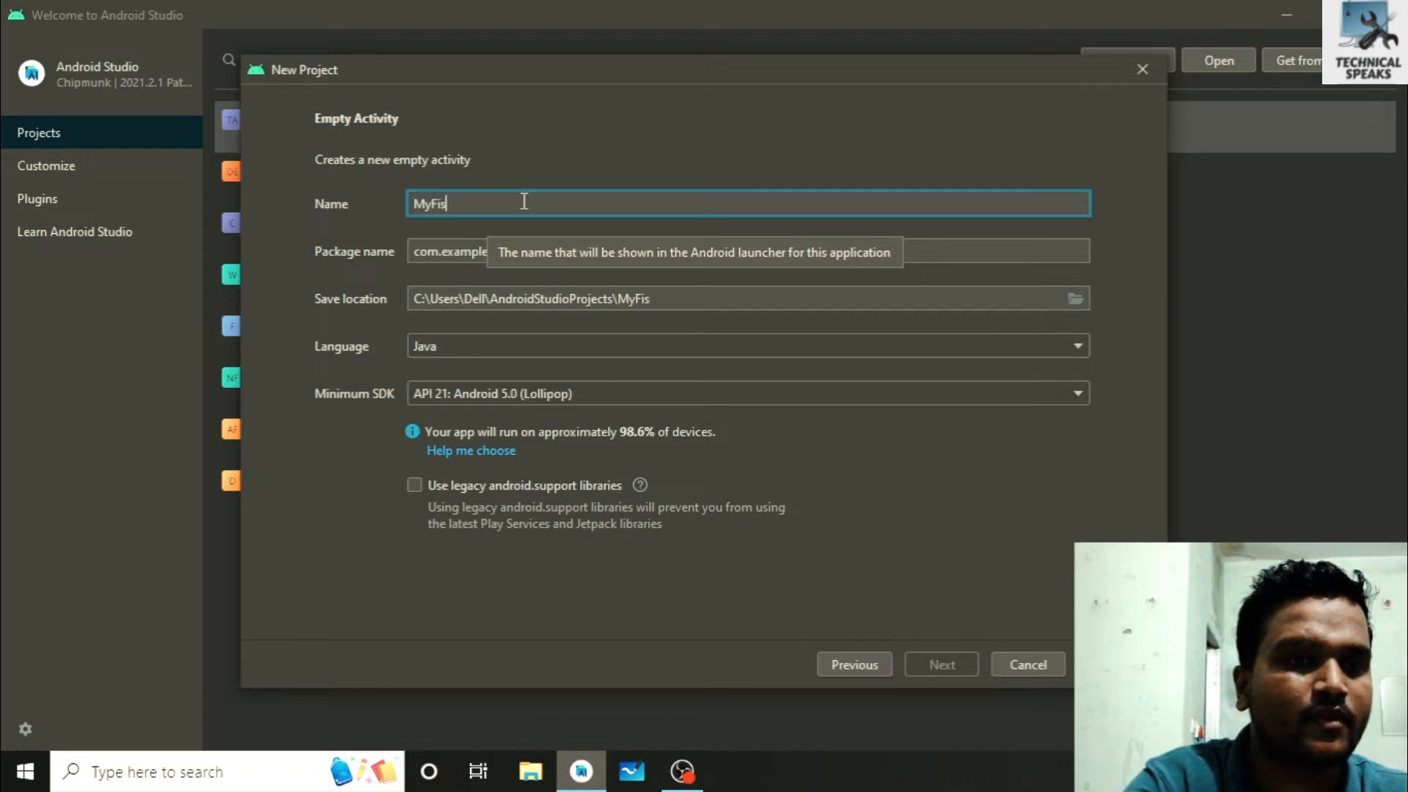
{"action": "key", "text": "BackSpace"}
{"action": "type", "text": "rst"}
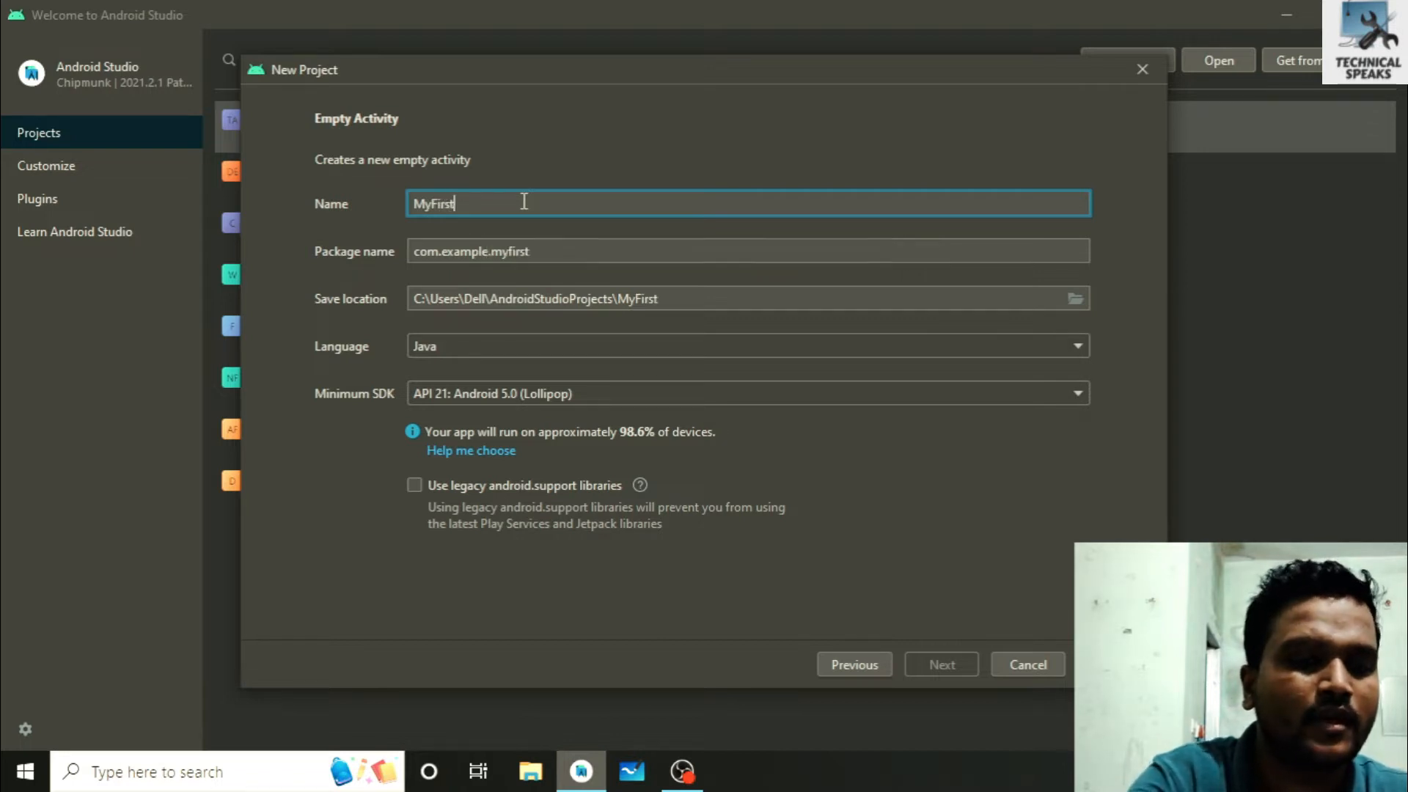
{"action": "type", "text": "Application"}
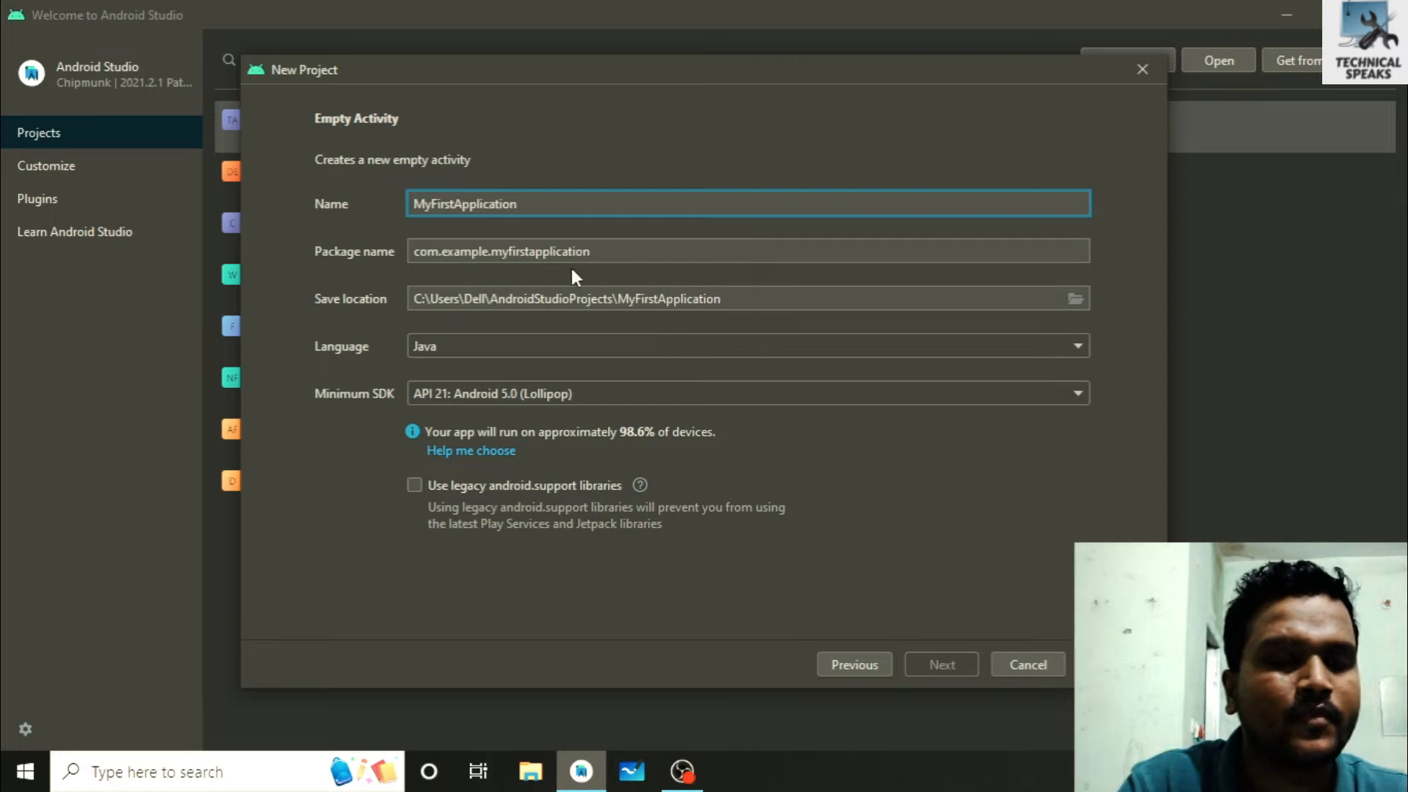
{"action": "double_click", "coordinate": [473, 251]}
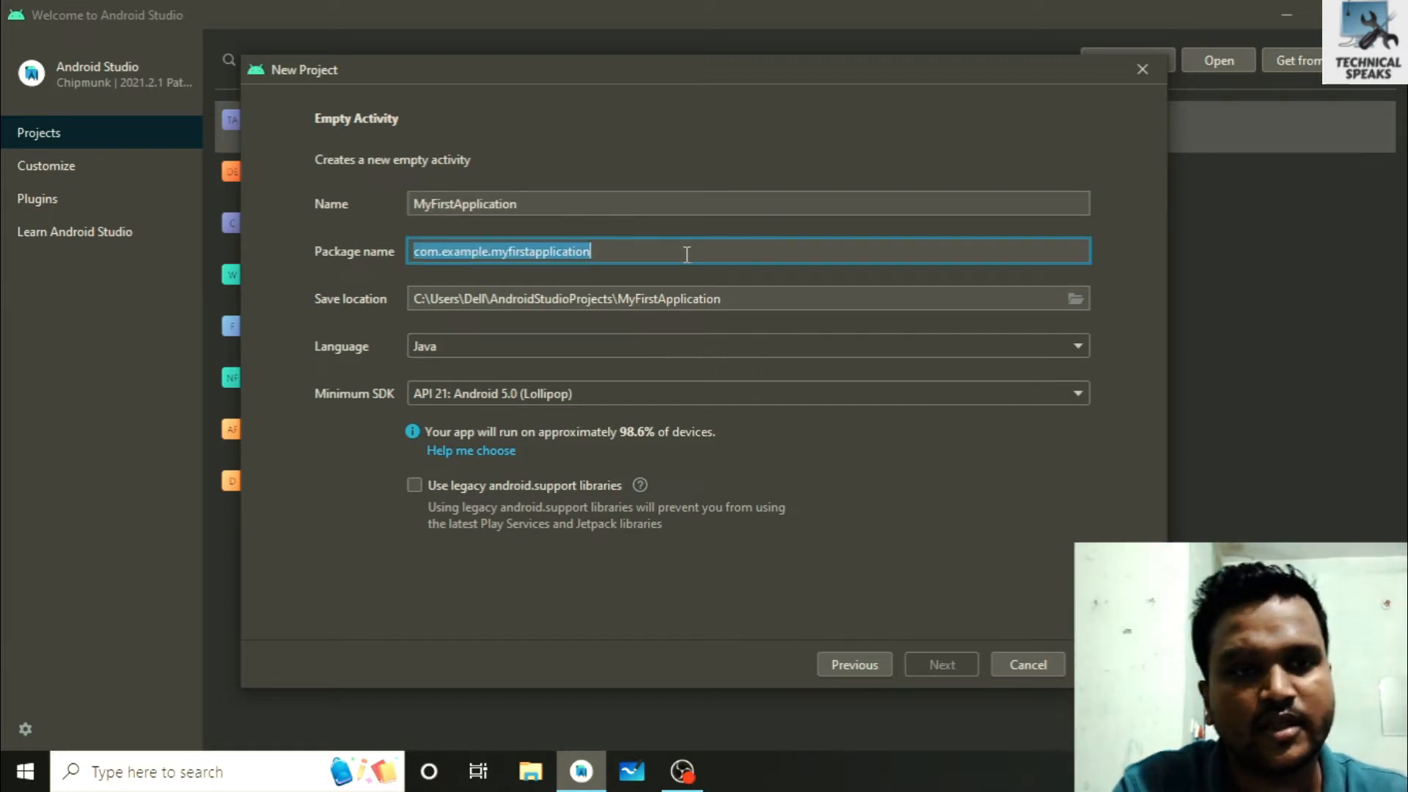
{"action": "left_click", "coordinate": [624, 254]}
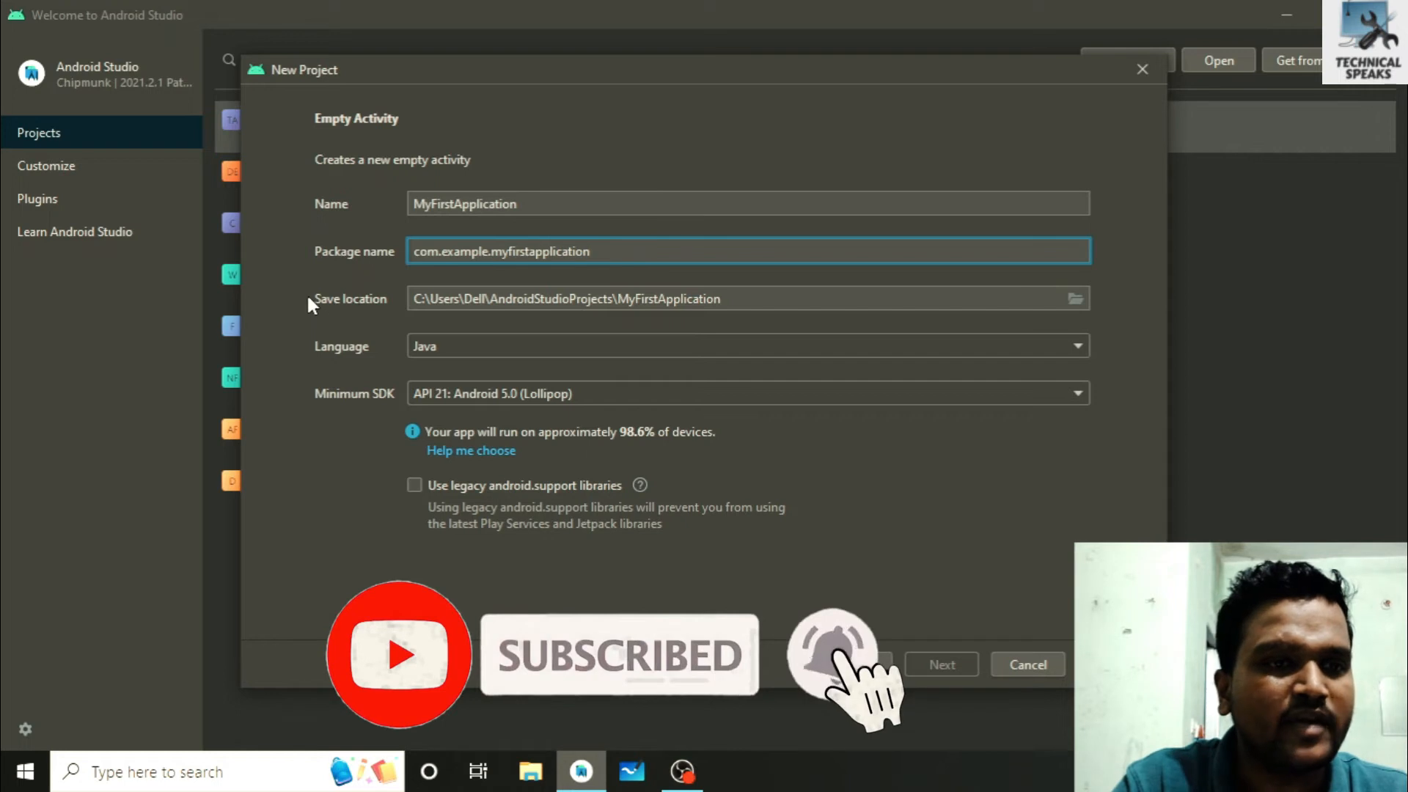
Set the save location to the AndroidStudioProjects folder
{"action": "left_click", "coordinate": [768, 301]}
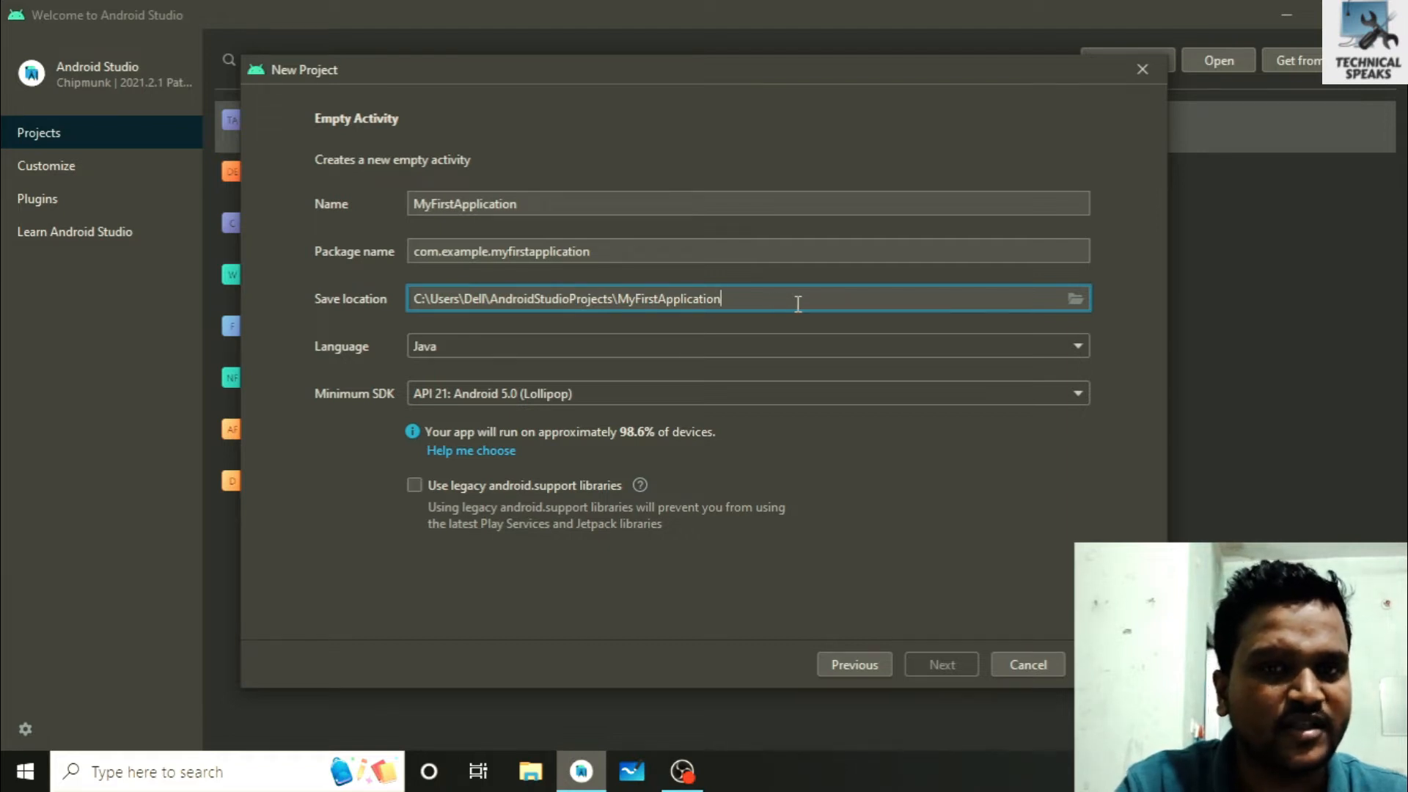
{"action": "left_click", "coordinate": [1074, 299]}
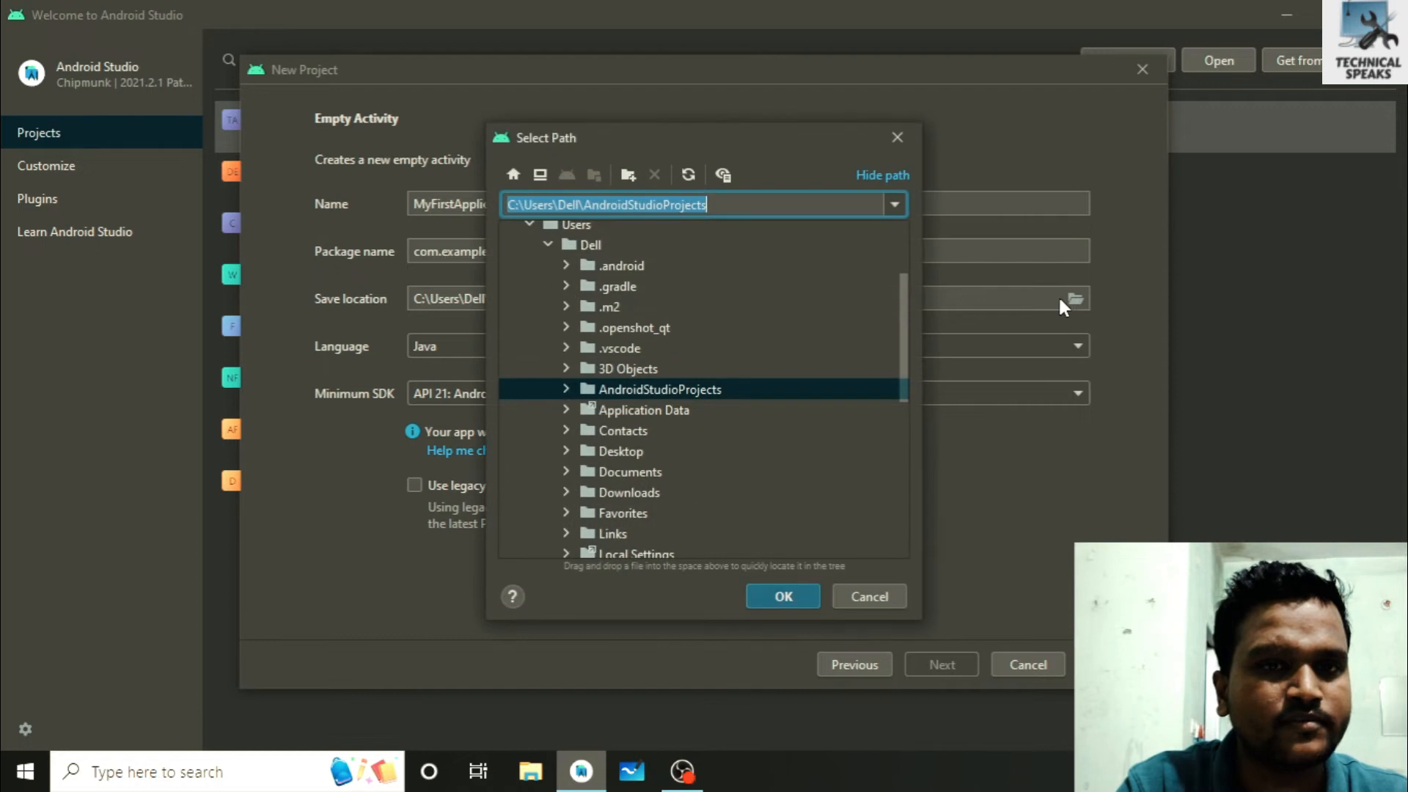
{"action": "left_click", "coordinate": [776, 597]}
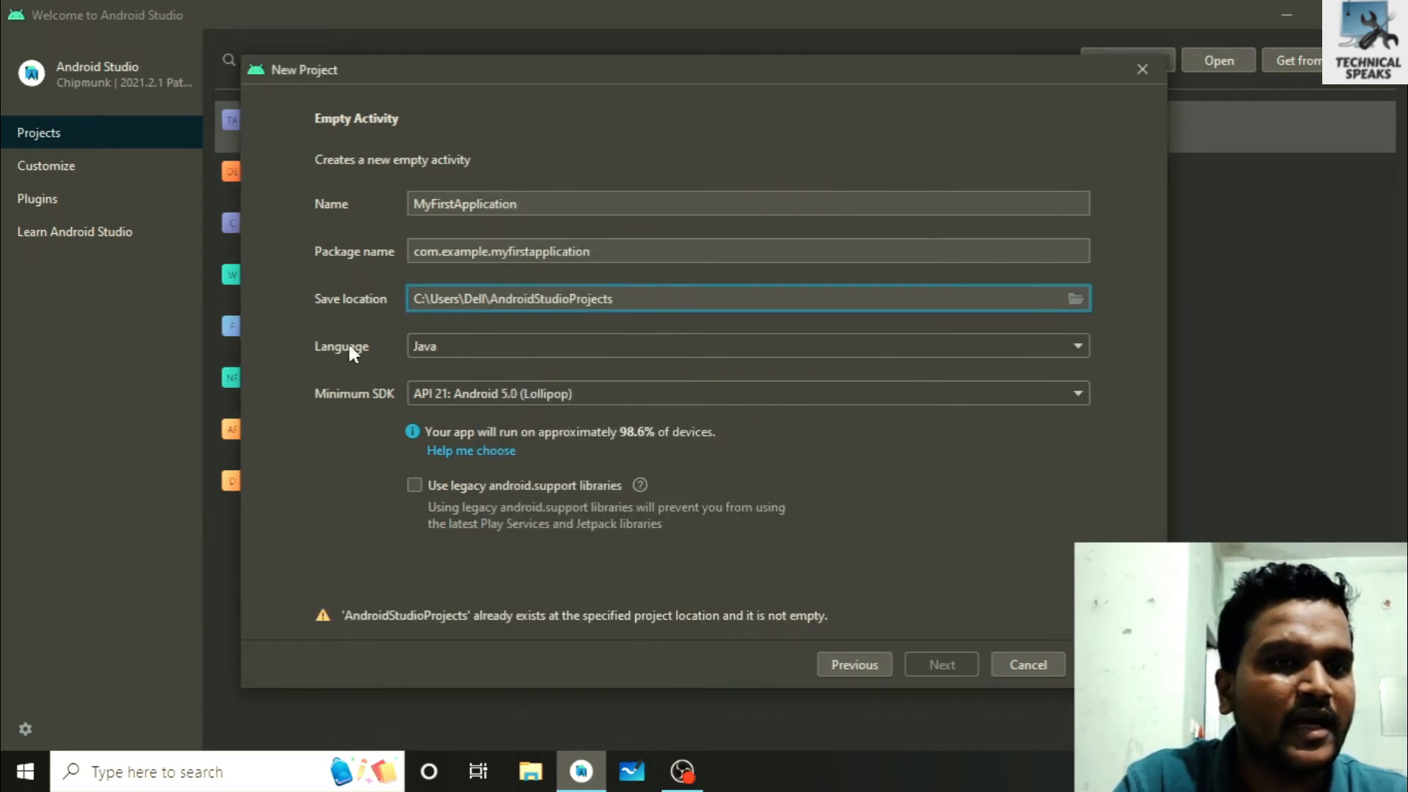
Keep Java as the language after looking over the Java and Kotlin choices
{"action": "left_click", "coordinate": [676, 346]}
{"action": "left_click", "coordinate": [460, 375]}
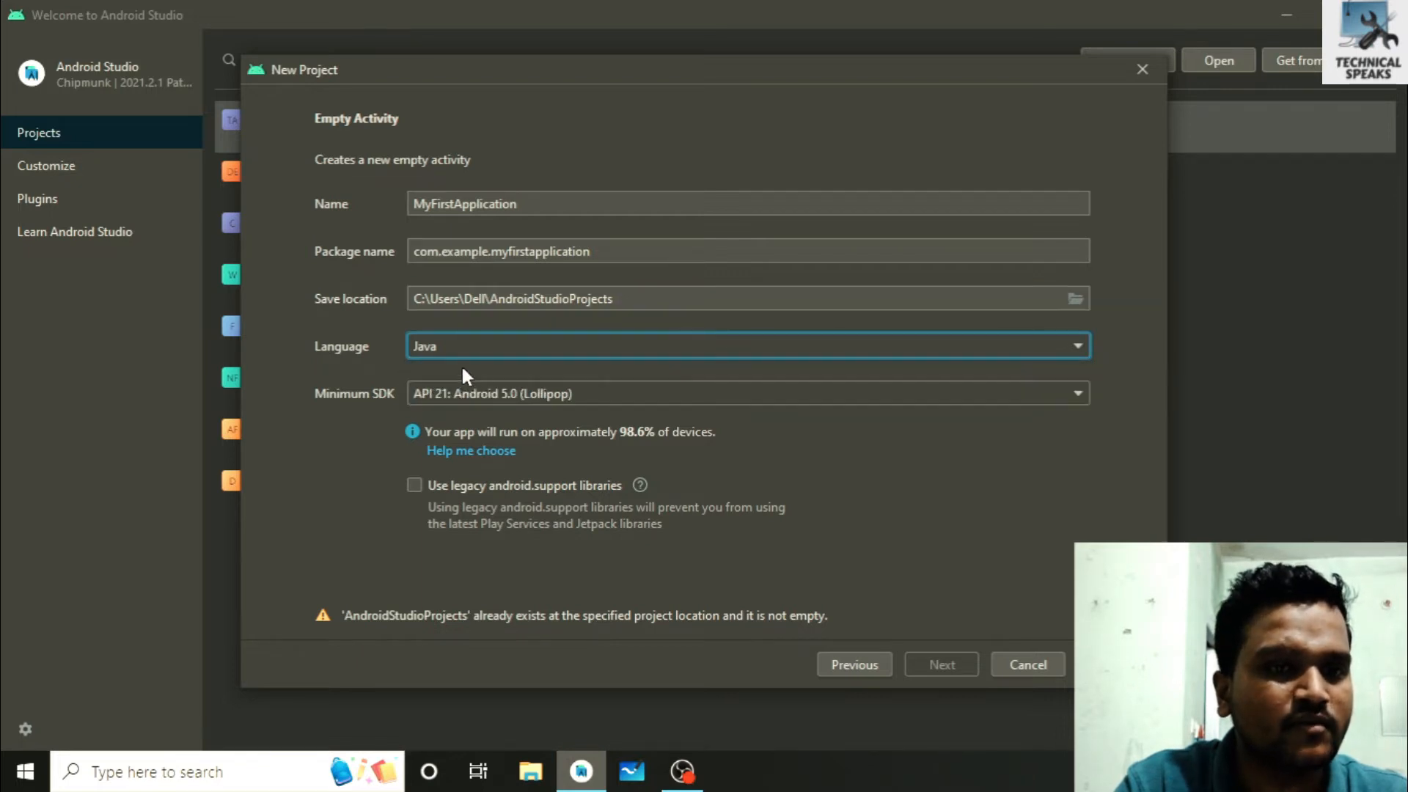
{"action": "left_click", "coordinate": [509, 348]}
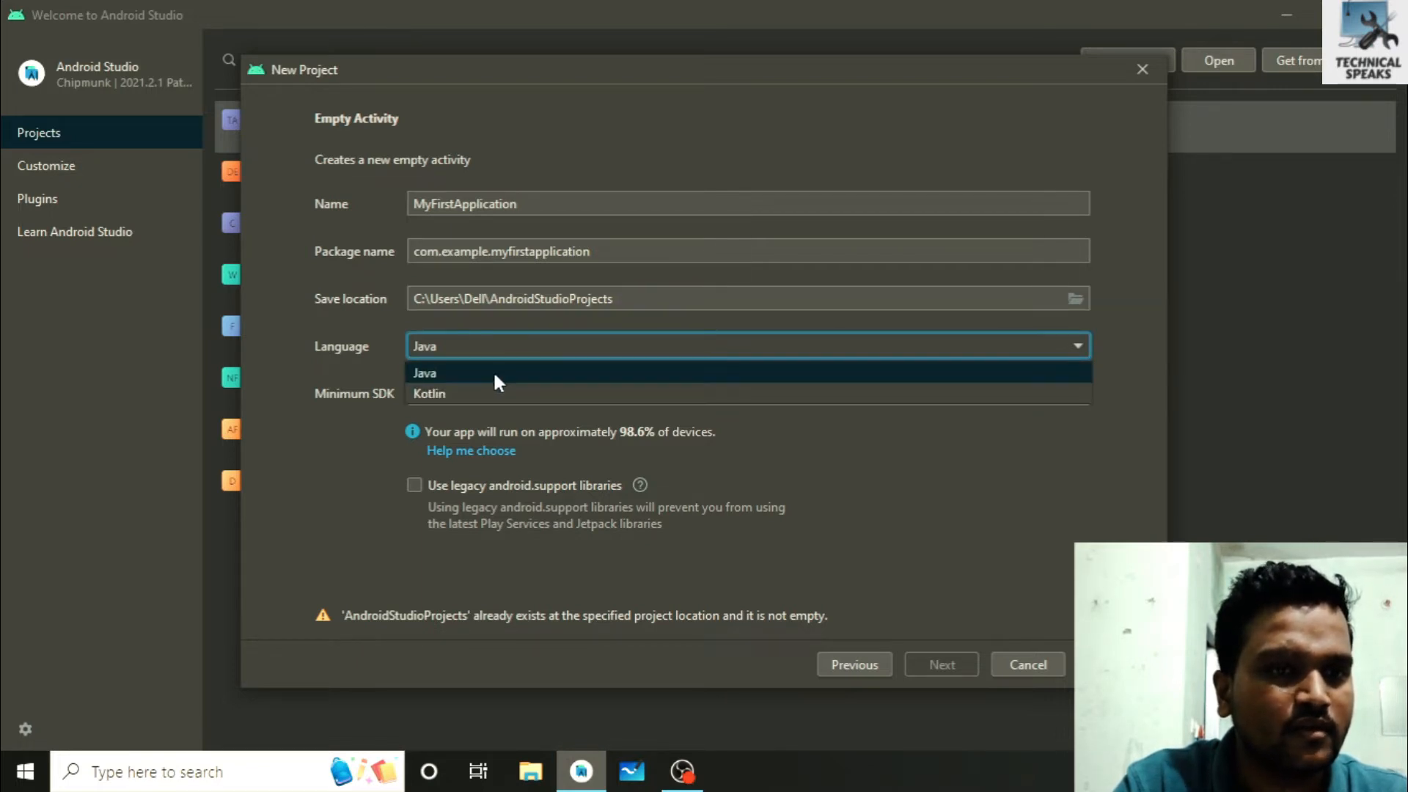
{"action": "left_click", "coordinate": [495, 370]}
{"action": "left_click", "coordinate": [494, 370]}
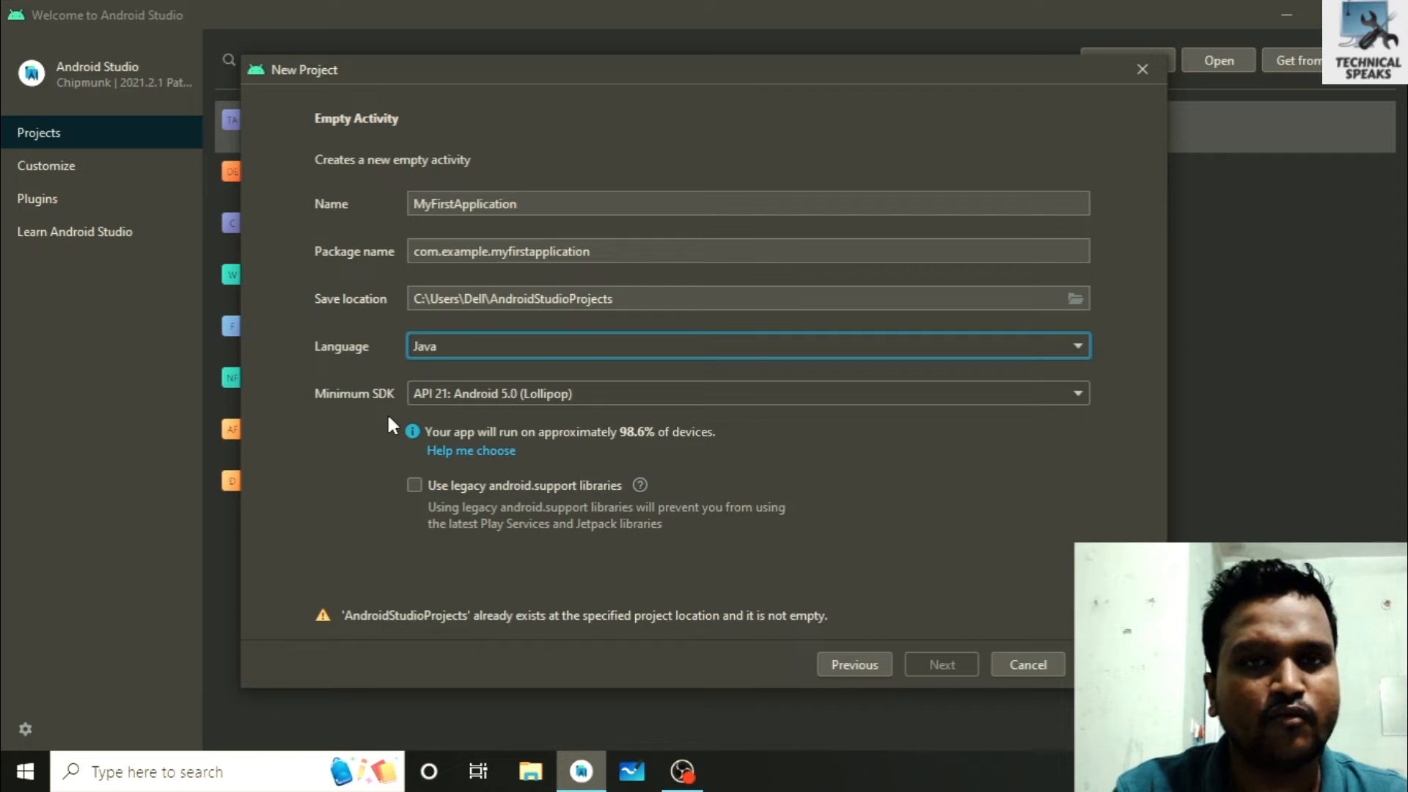
Set the minimum SDK to API 22: Android 5.1 (Lollipop) and review the package name
{"action": "left_click", "coordinate": [608, 394]}
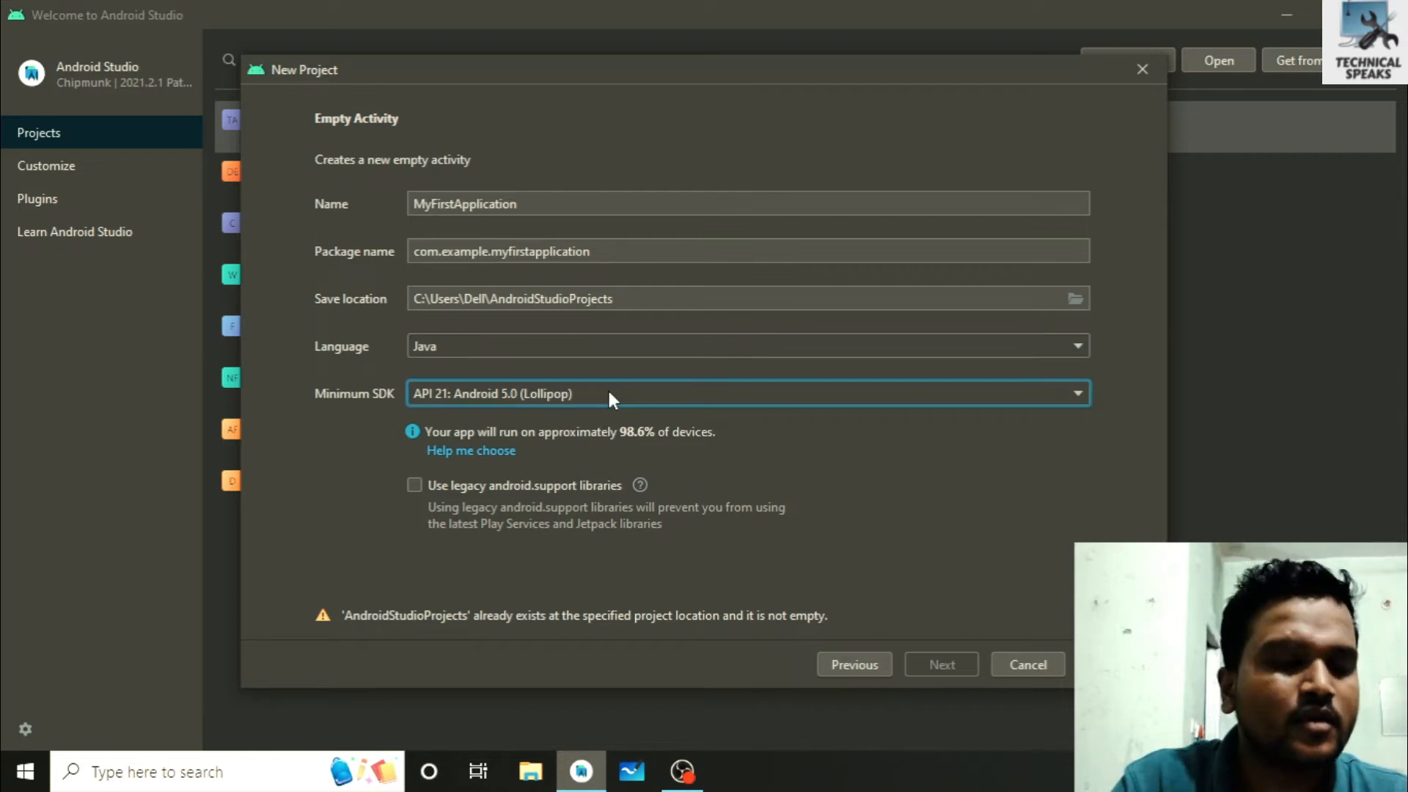
{"action": "left_click", "coordinate": [608, 393]}
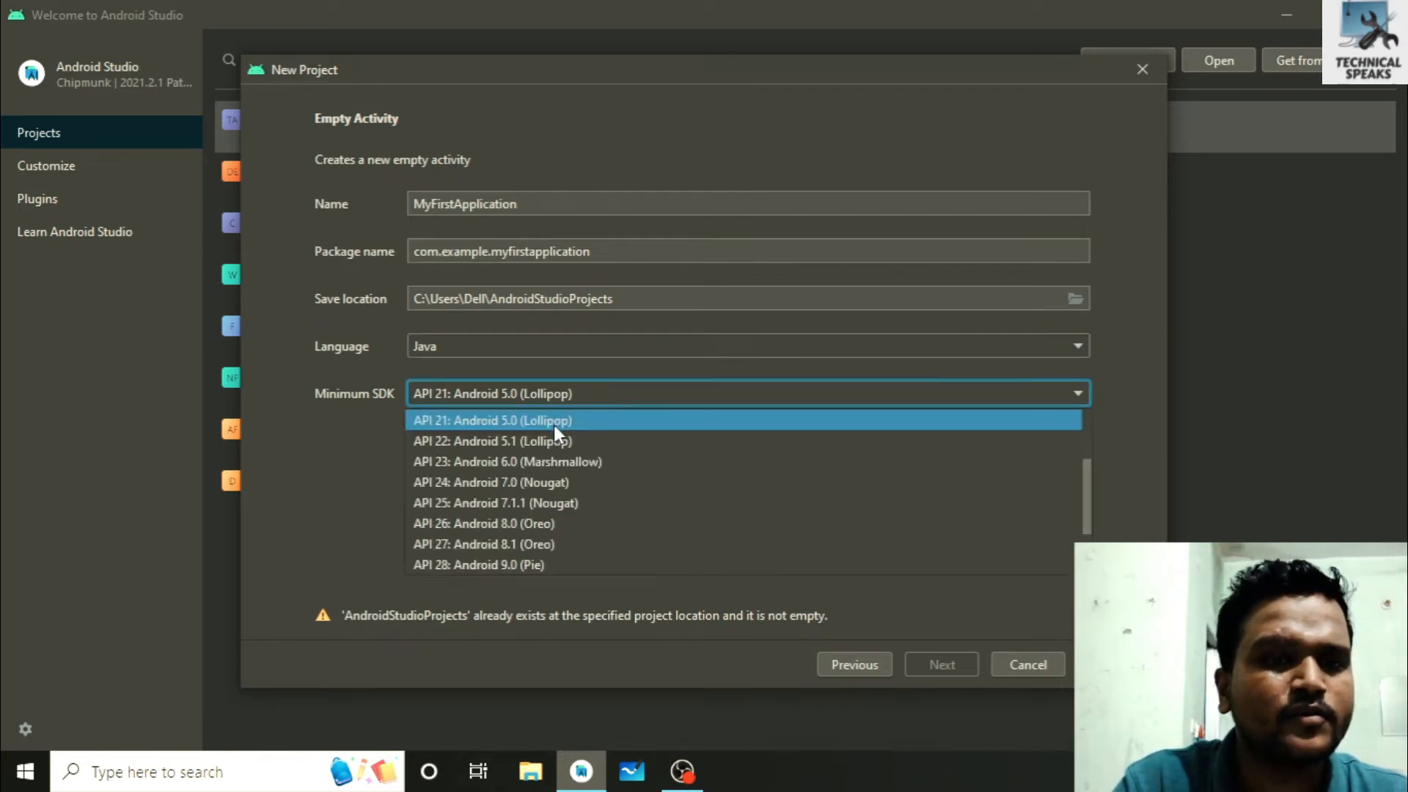
{"action": "left_click", "coordinate": [553, 425]}
{"action": "left_click", "coordinate": [605, 402]}
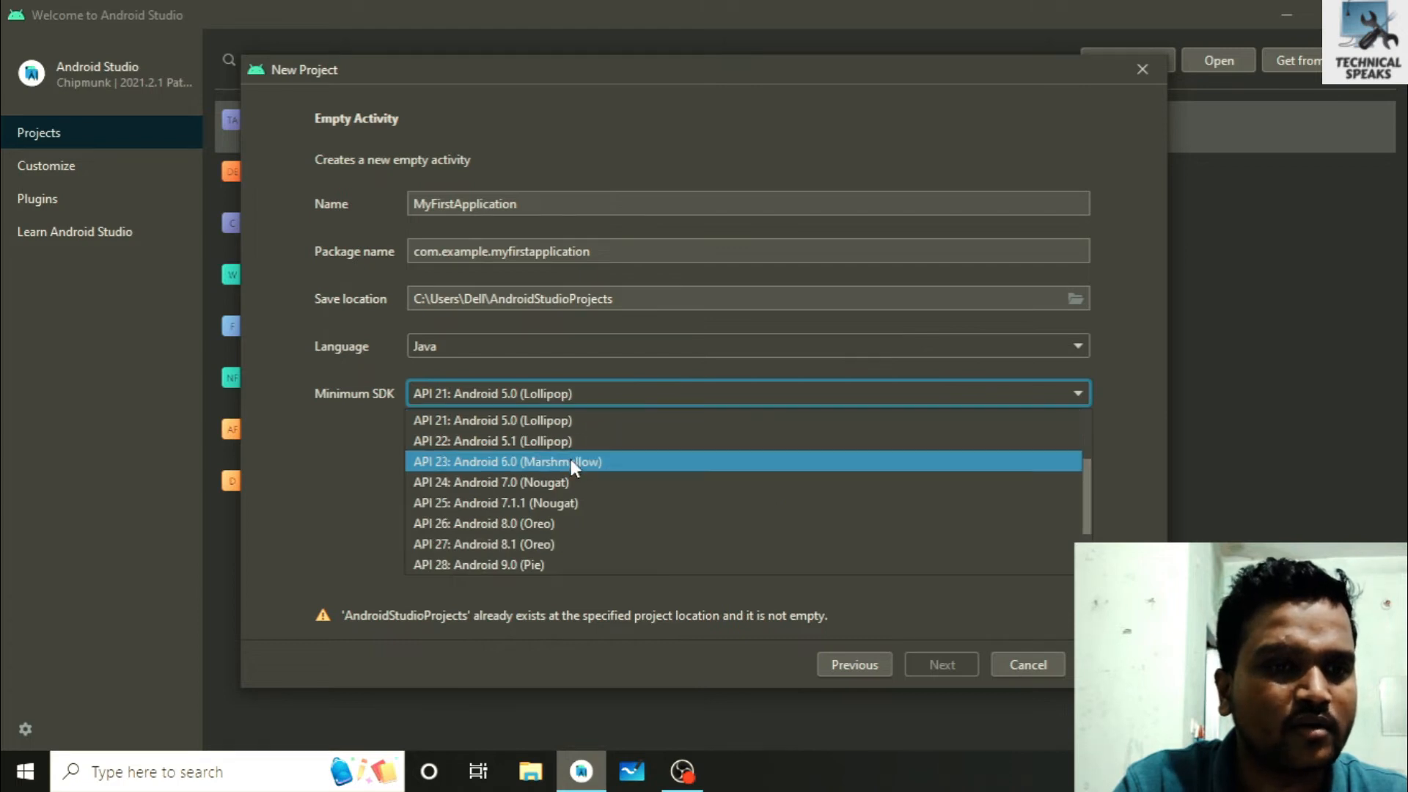
{"action": "scroll", "coordinate": [570, 461], "scroll_direction": "up", "scroll_amount": 2}
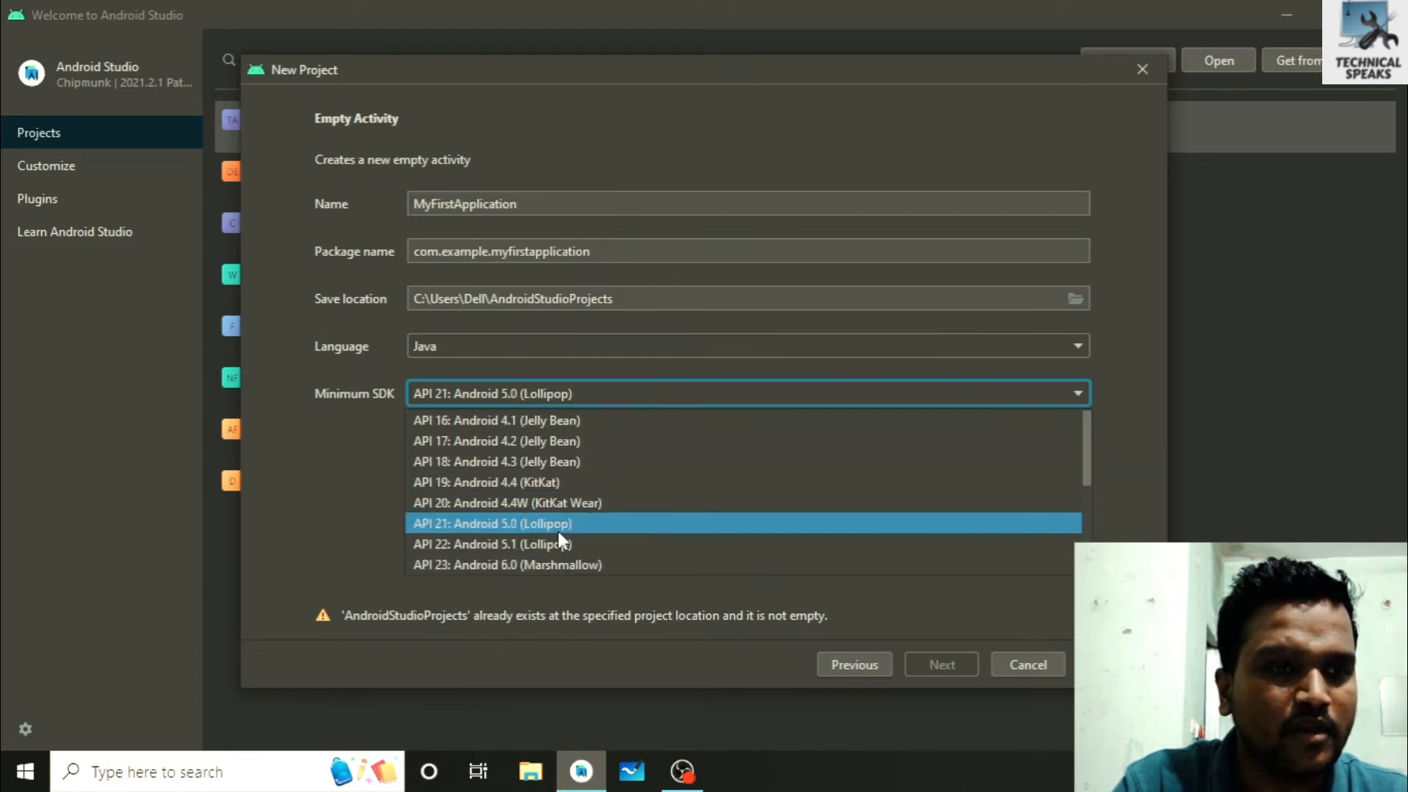
{"action": "left_click", "coordinate": [568, 507]}
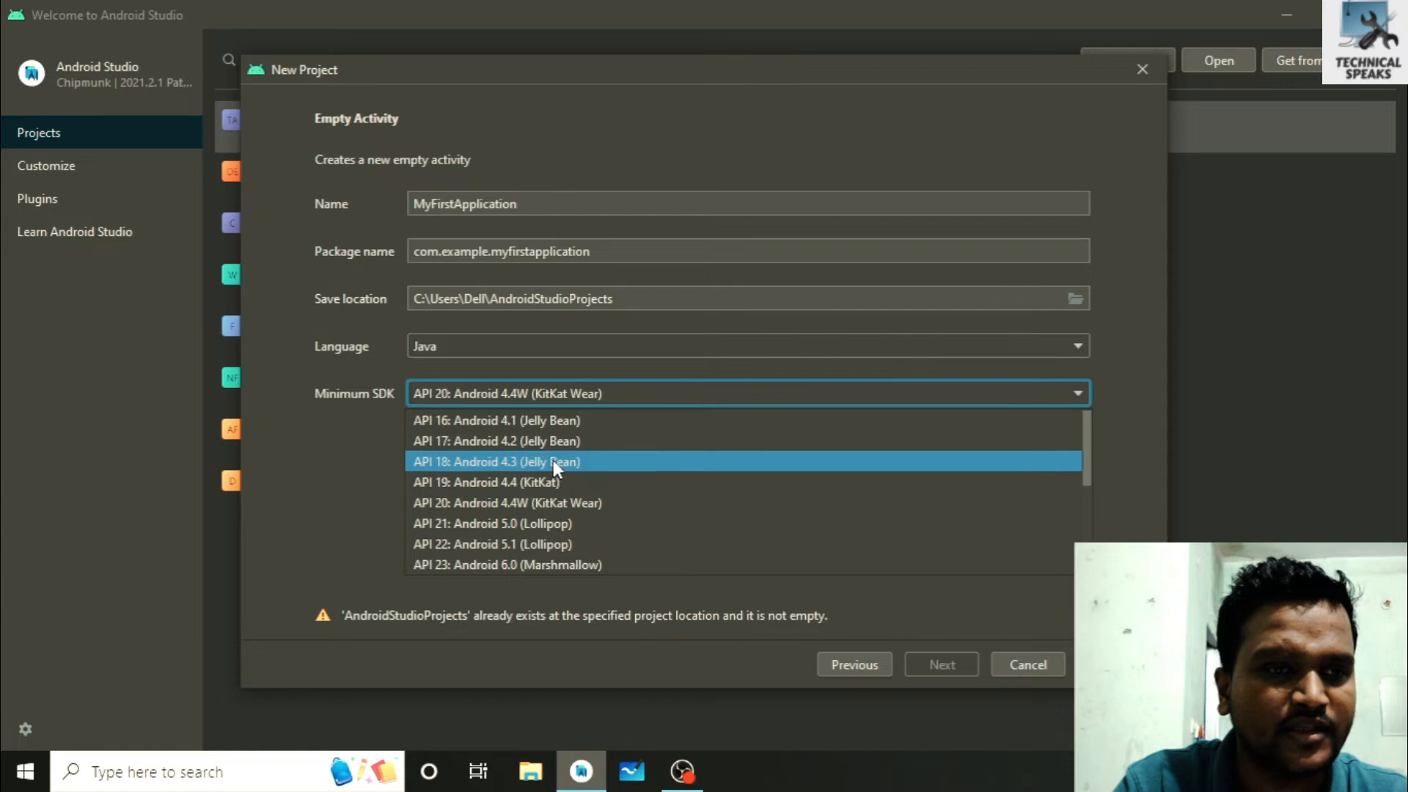
{"action": "left_click", "coordinate": [554, 446]}
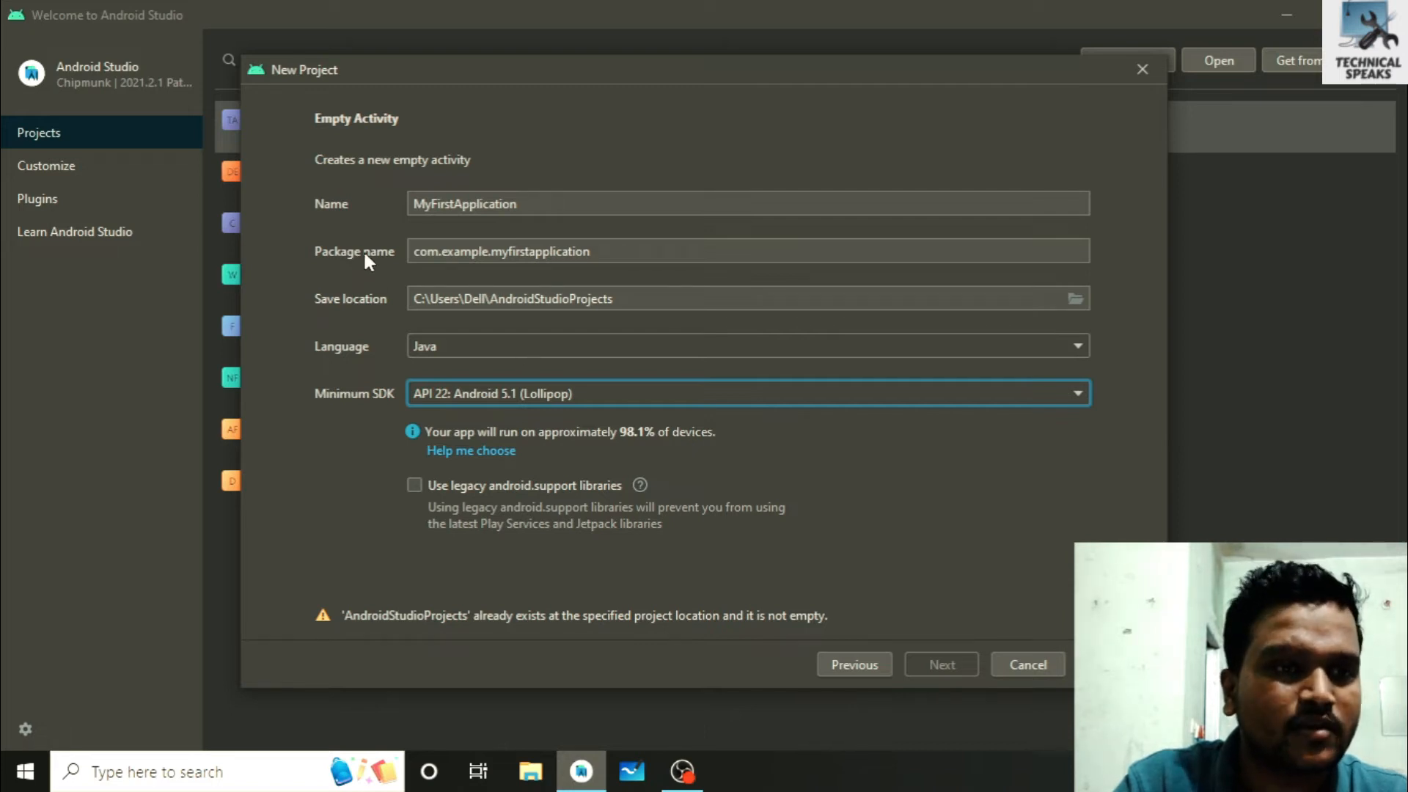
{"action": "left_click_drag", "start_coordinate": [414, 252], "coordinate": [661, 262]}
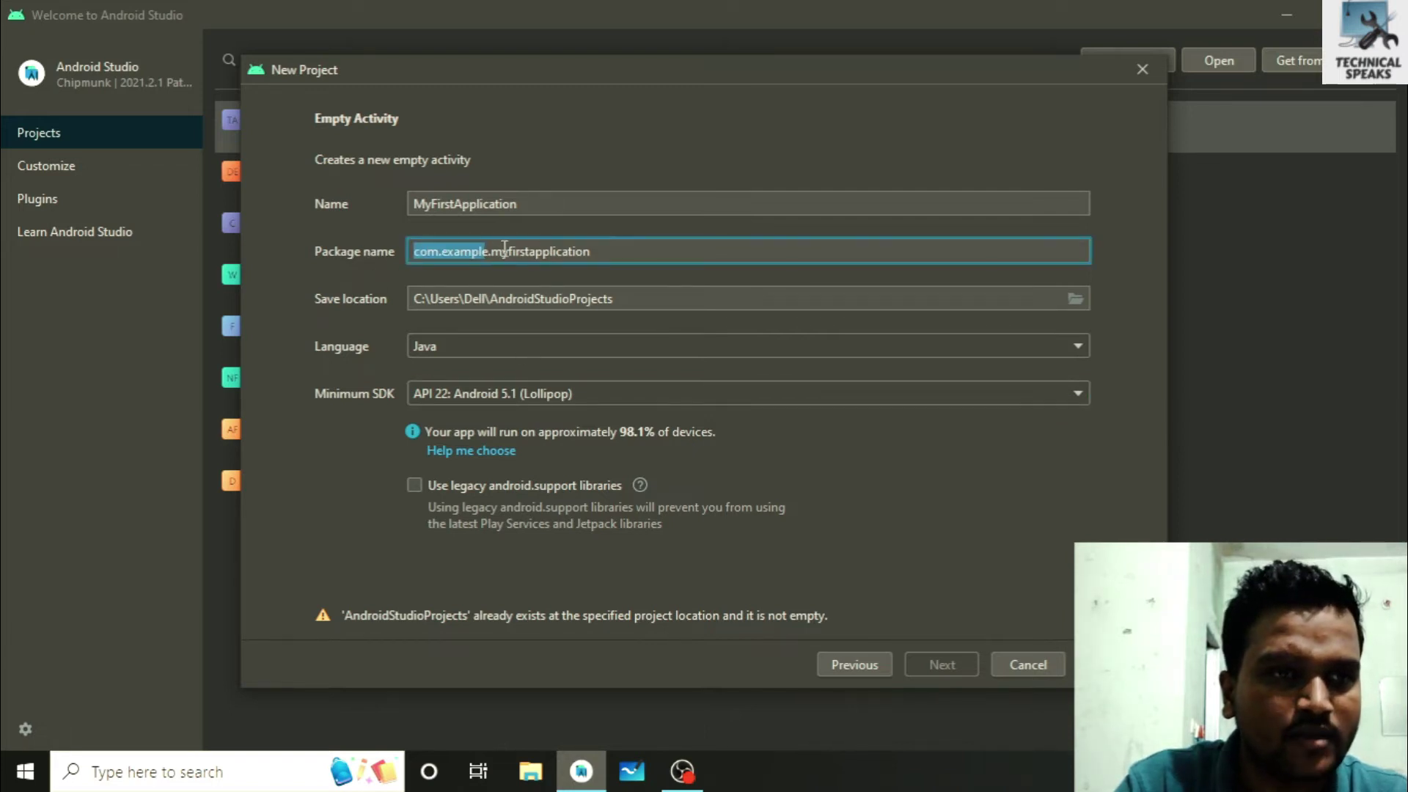
{"action": "left_click", "coordinate": [662, 263]}
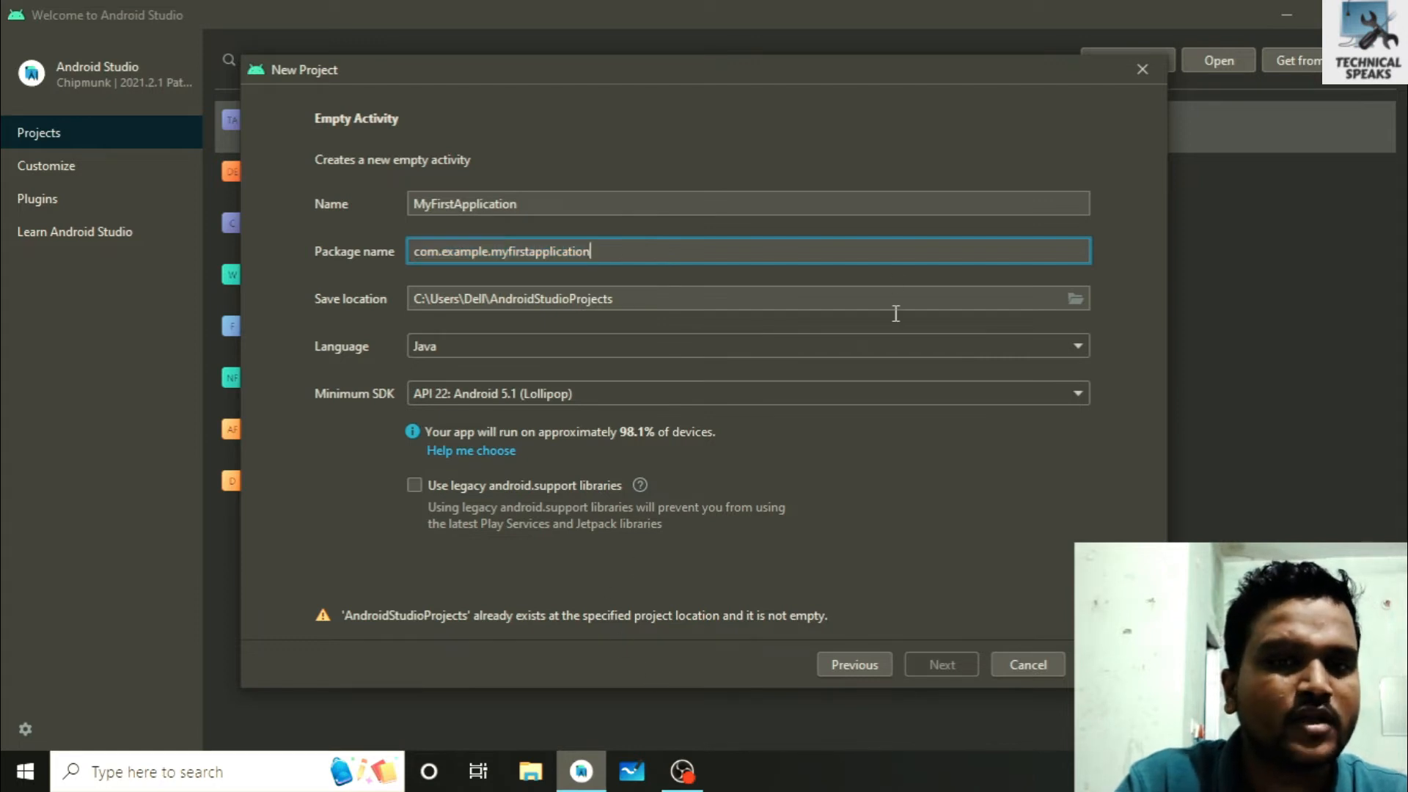
Launch Google Chrome from Windows search
{"action": "left_click", "coordinate": [231, 756]}
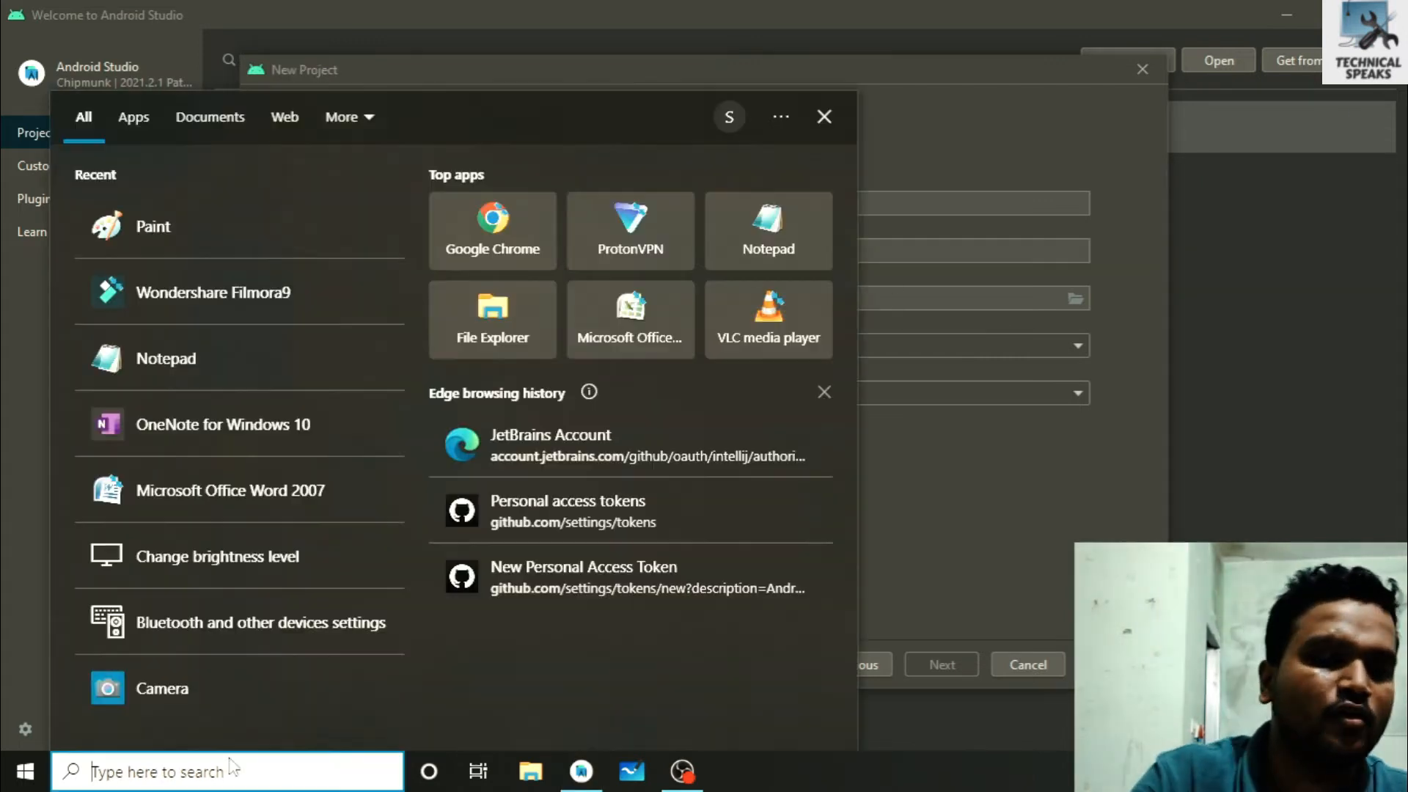
{"action": "type", "text": "chrome"}
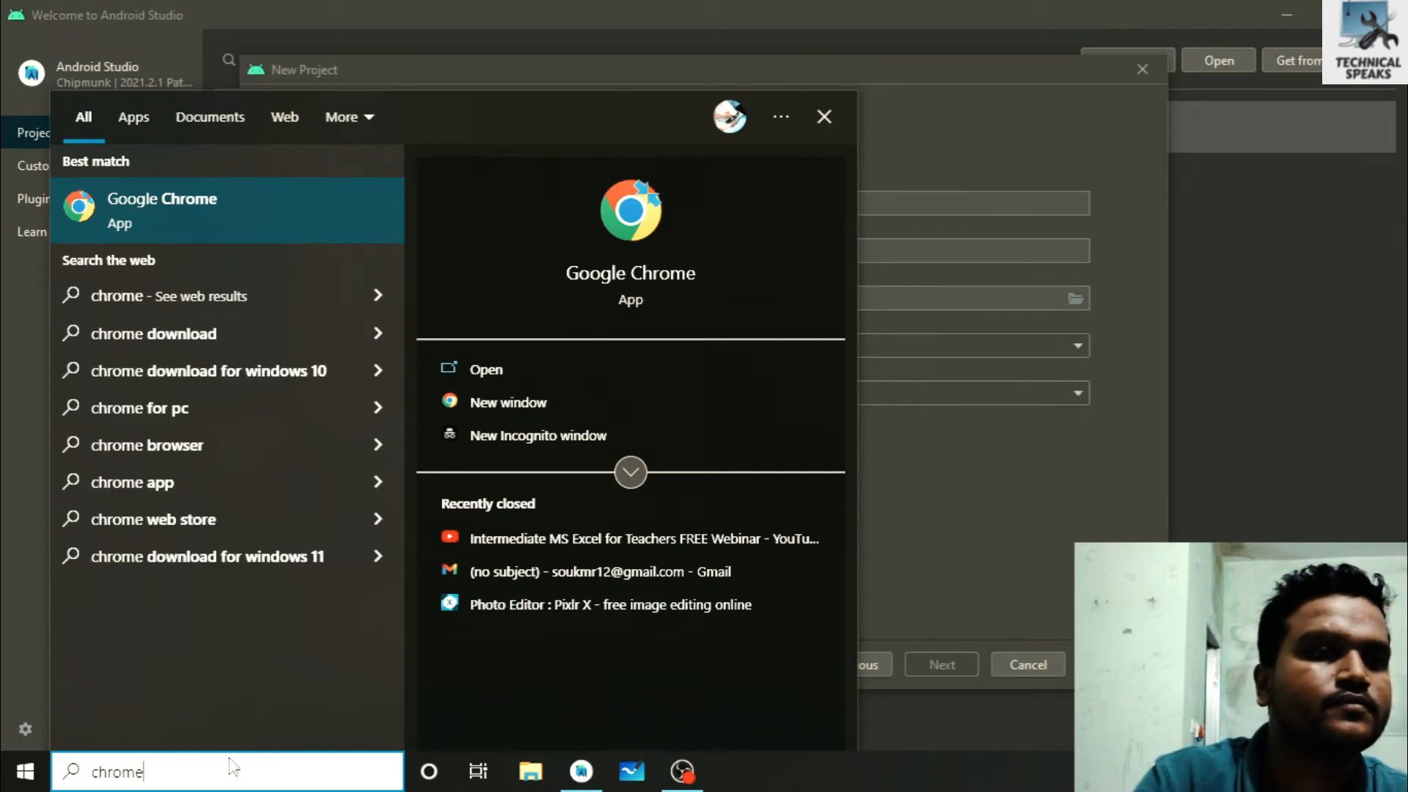
{"action": "left_click", "coordinate": [288, 215]}
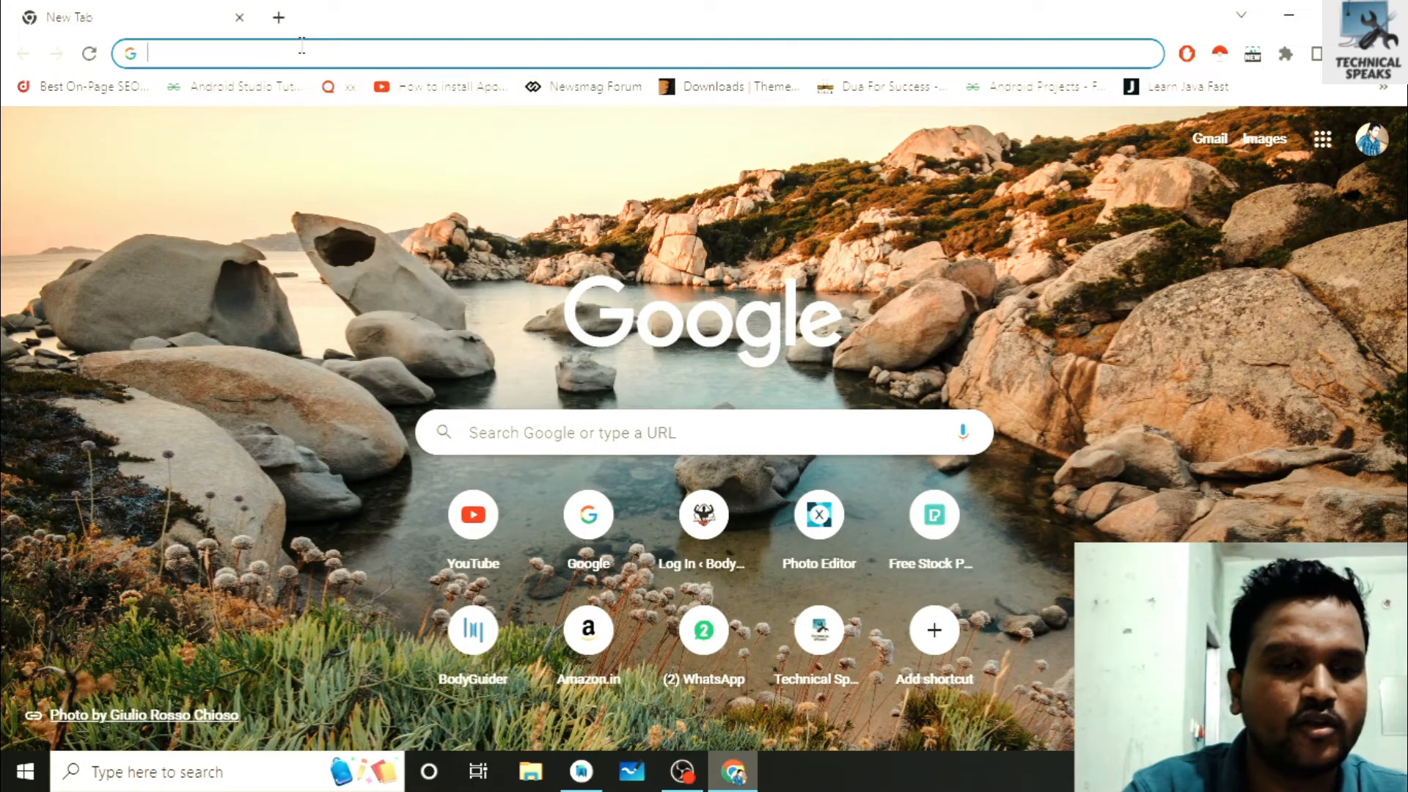
{"action": "type", "text": "go"}
Load google.com and inspect the .com part of its URL in the address bar
{"action": "key", "text": "Return"}
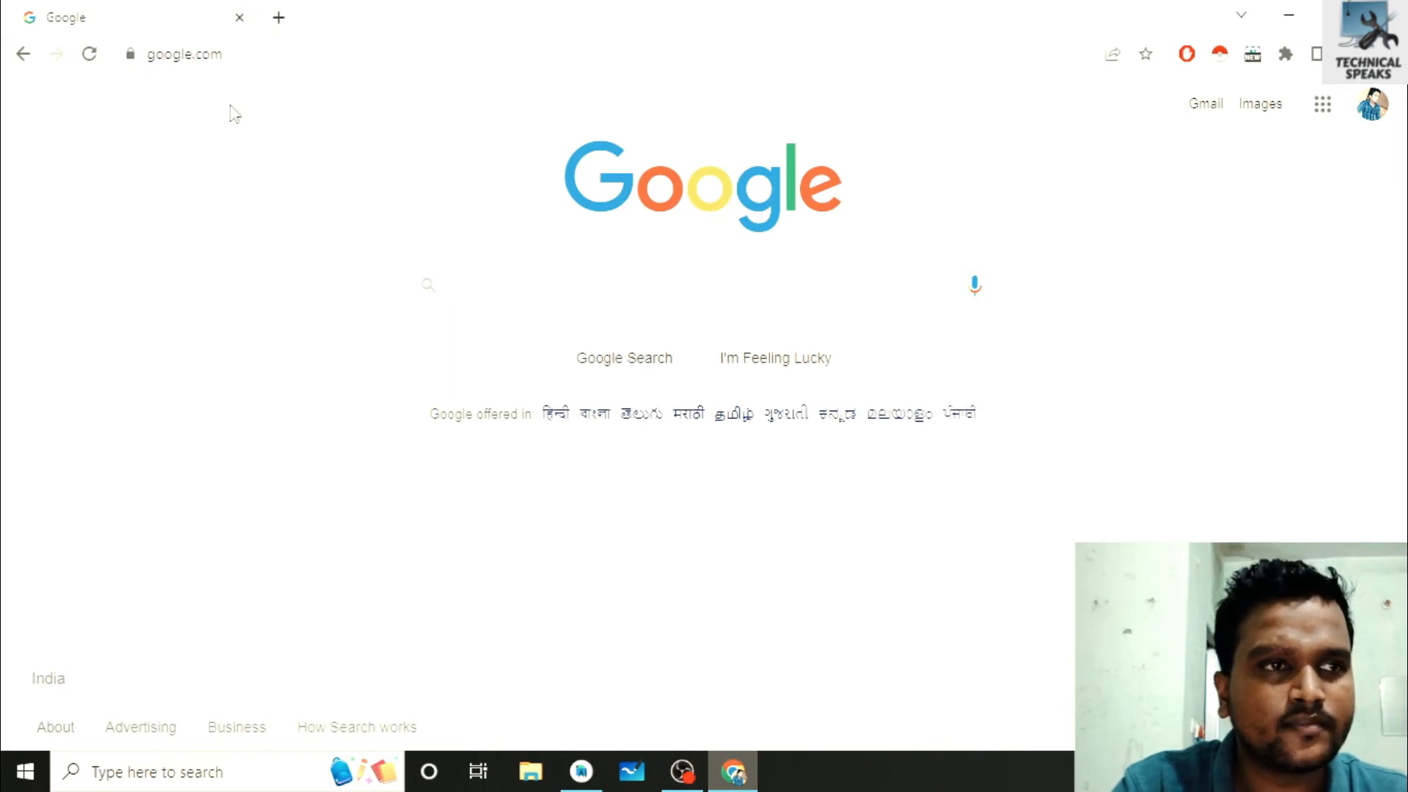
{"action": "left_click", "coordinate": [236, 55]}
{"action": "left_click", "coordinate": [337, 54]}
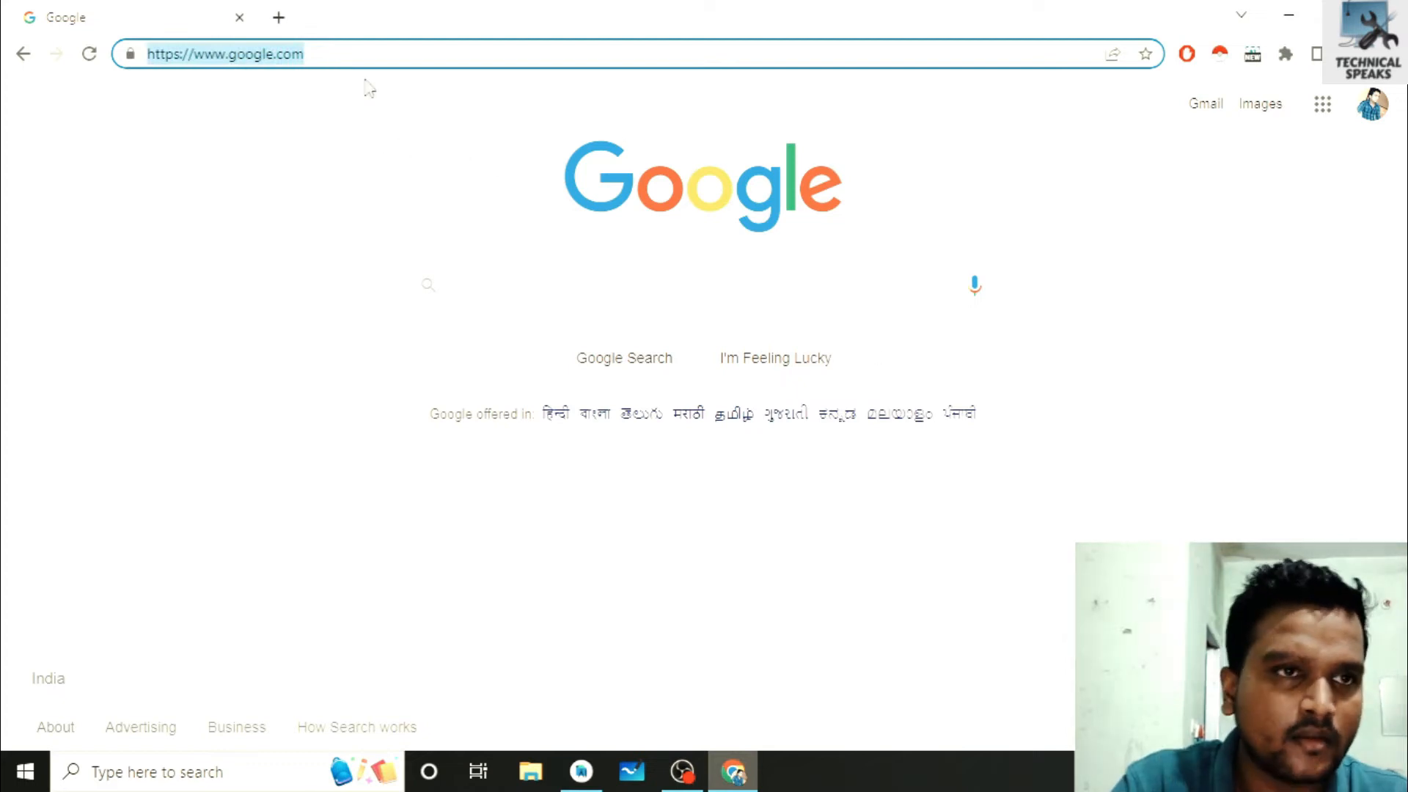
{"action": "left_click_drag", "start_coordinate": [345, 53], "coordinate": [148, 54]}
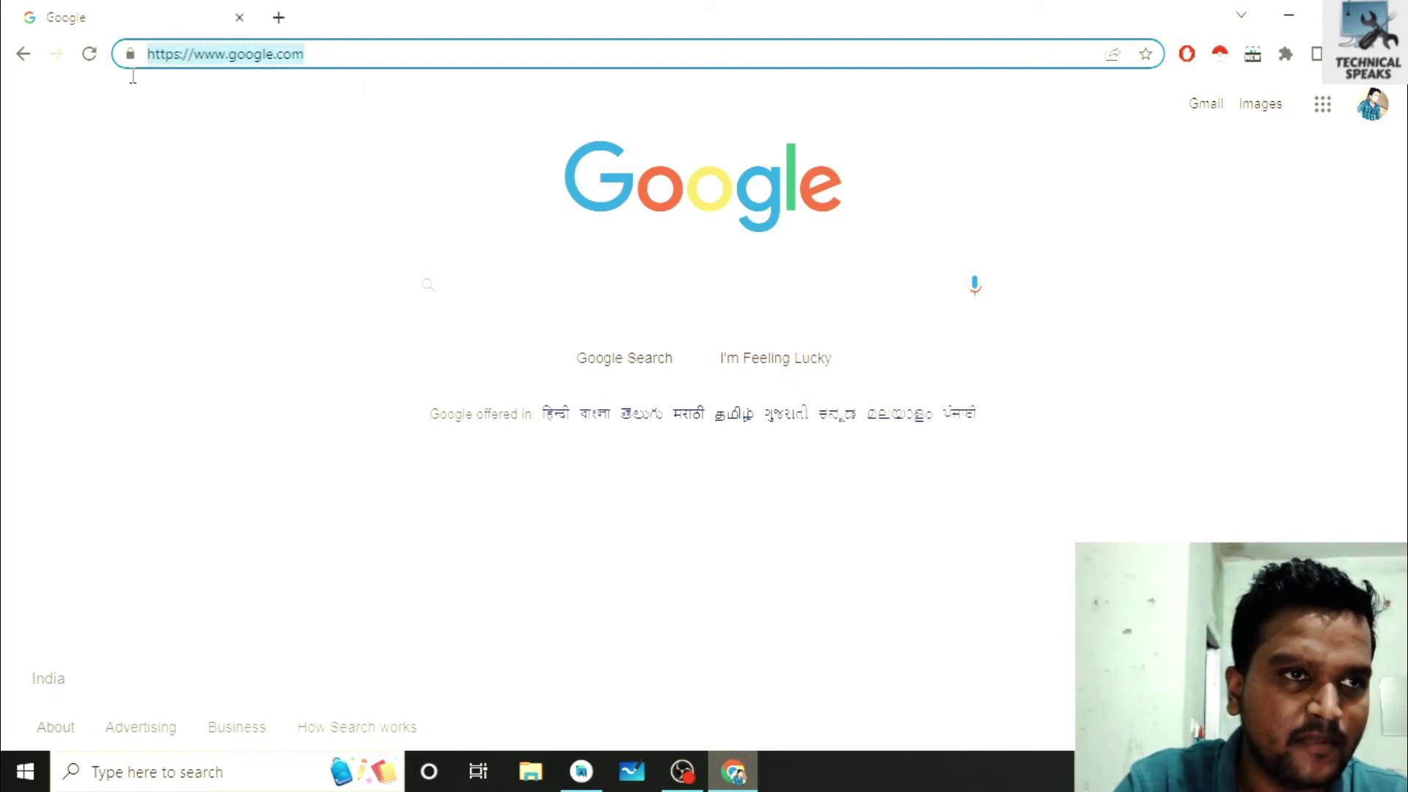
{"action": "left_click", "coordinate": [566, 230]}
{"action": "left_click", "coordinate": [318, 54]}
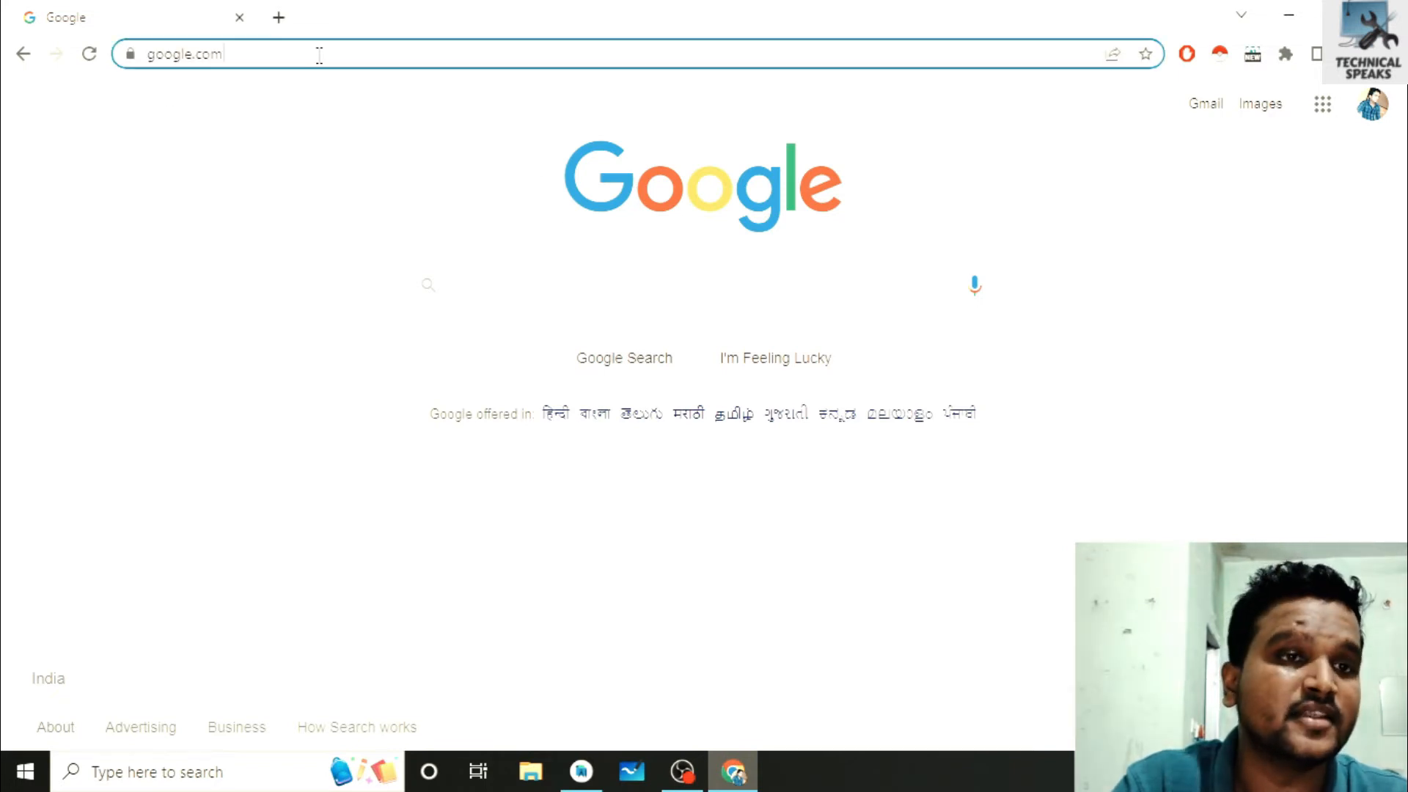
{"action": "double_click", "coordinate": [318, 54]}
{"action": "left_click", "coordinate": [423, 54]}
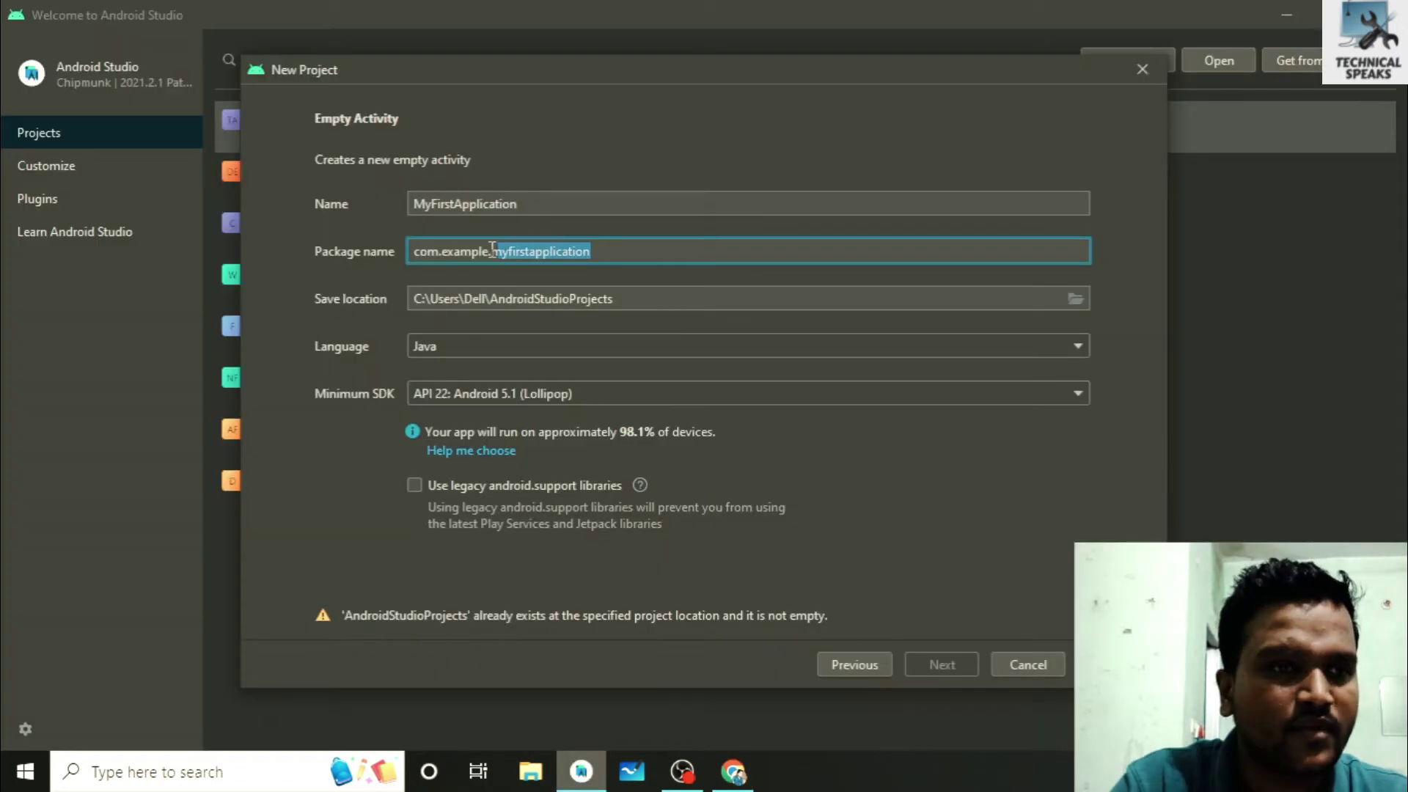
Review the package name com.example.myfirstapplication in the New Project form
{"action": "left_click_drag", "start_coordinate": [496, 251], "coordinate": [406, 250]}
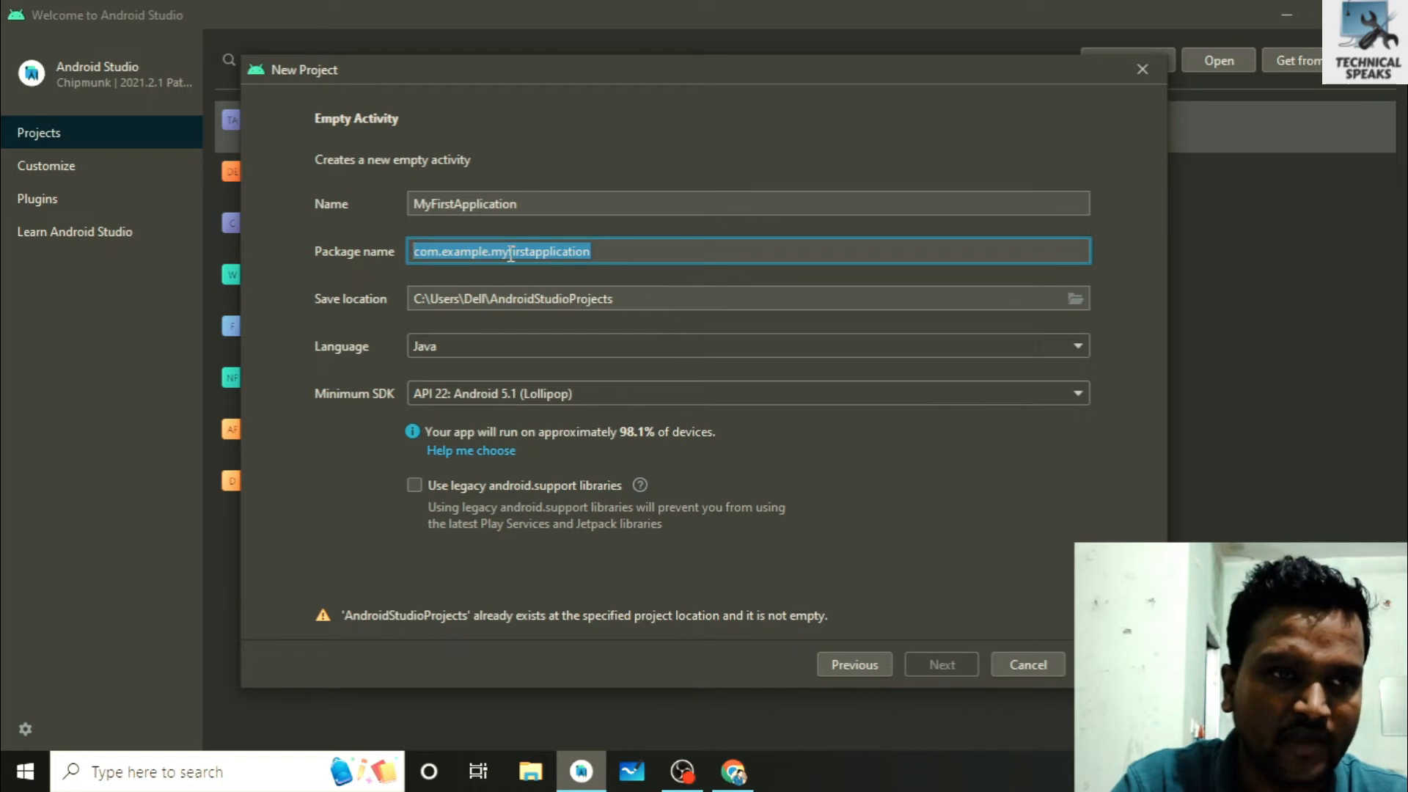
{"action": "left_click", "coordinate": [607, 253]}
{"action": "left_click_drag", "start_coordinate": [607, 251], "coordinate": [384, 248]}
{"action": "left_click", "coordinate": [656, 255]}
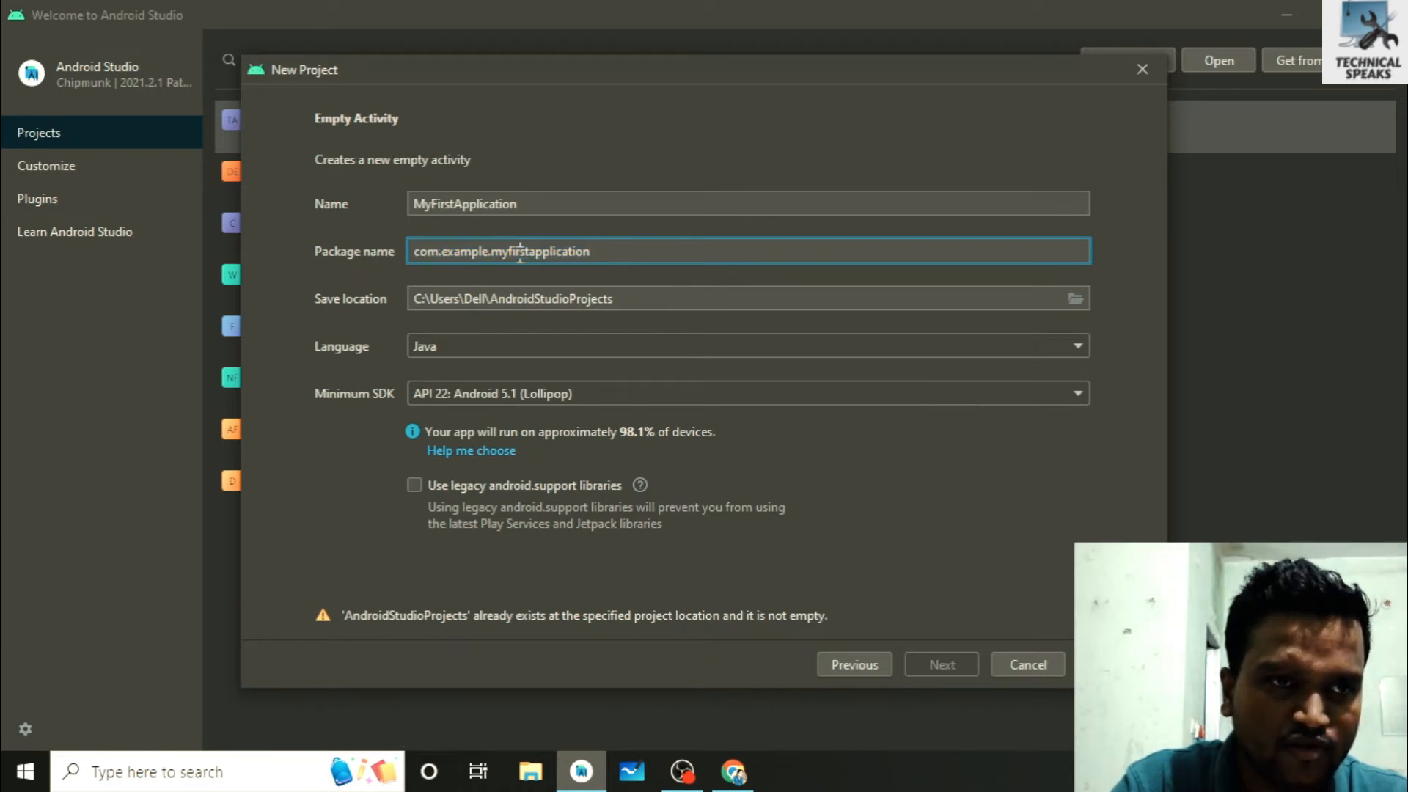
Search Google Play for netflix and load the results
{"action": "left_click", "coordinate": [734, 772]}
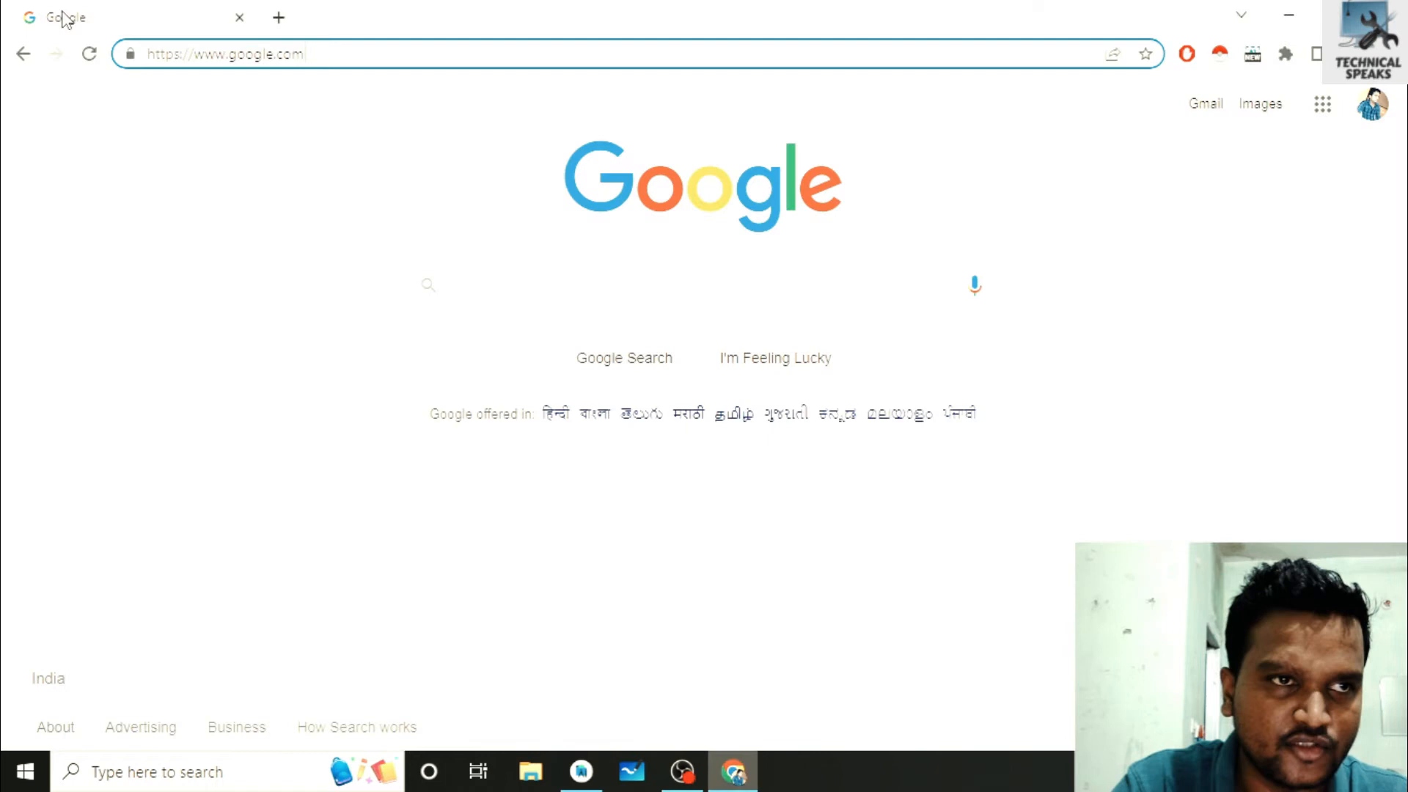
{"action": "key", "text": "BackSpace"}
{"action": "key", "text": "BackSpace"}
{"action": "key", "text": "BackSpace"}
{"action": "key", "text": "BackSpace"}
{"action": "key", "text": "BackSpace"}
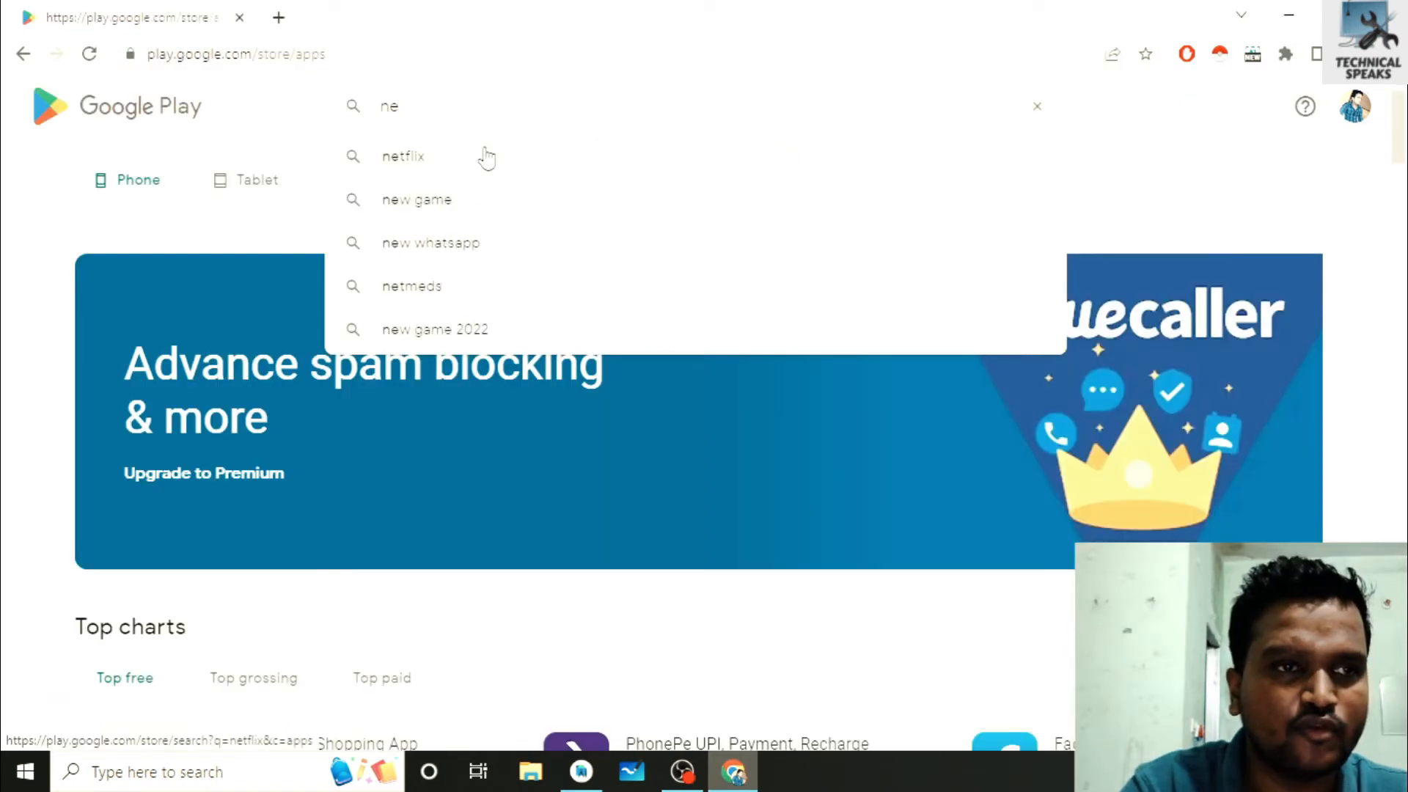
{"action": "key", "text": "BackSpace"}
{"action": "key", "text": "BackSpace"}
{"action": "type", "text": "net"}
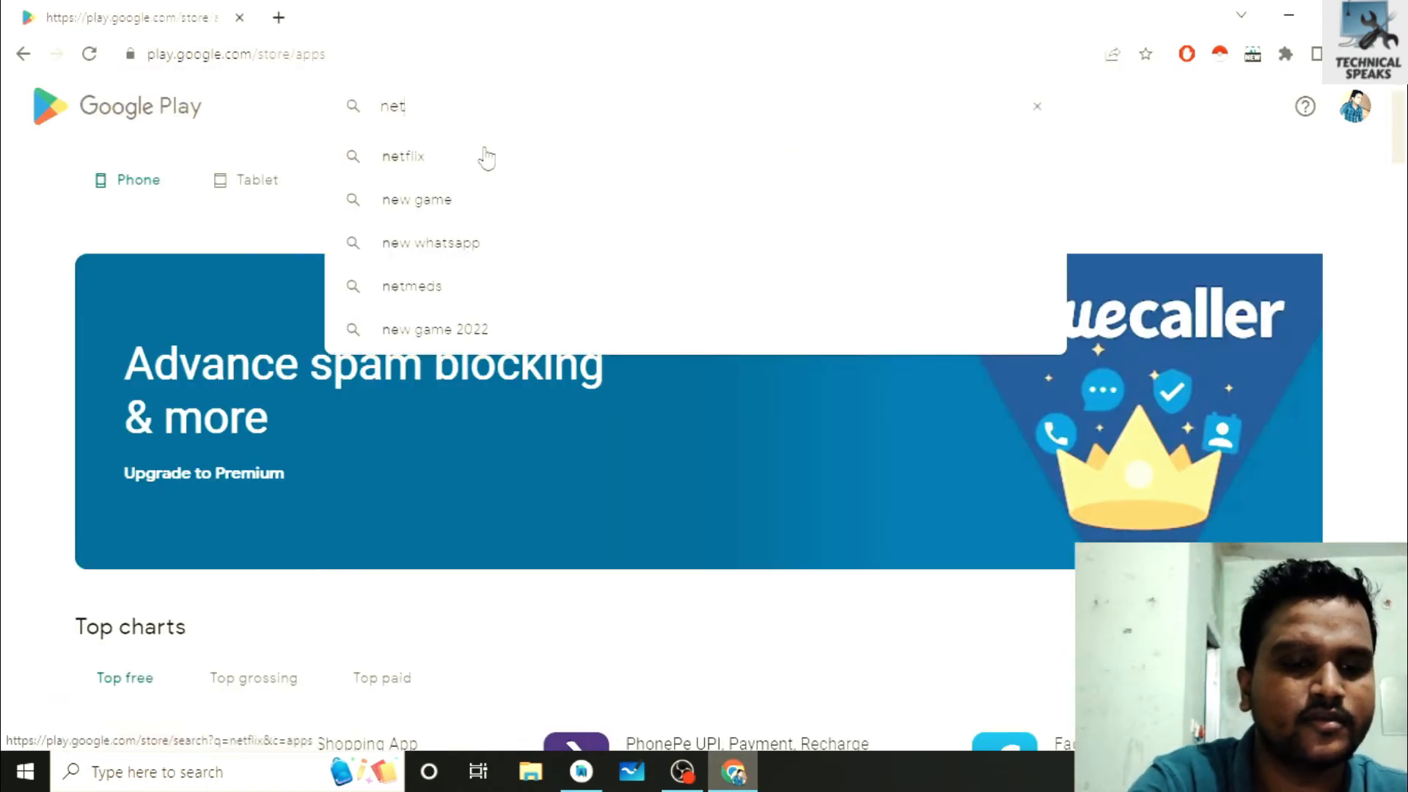
{"action": "key", "text": "BackSpace"}
{"action": "key", "text": "BackSpace"}
{"action": "key", "text": "BackSpace"}
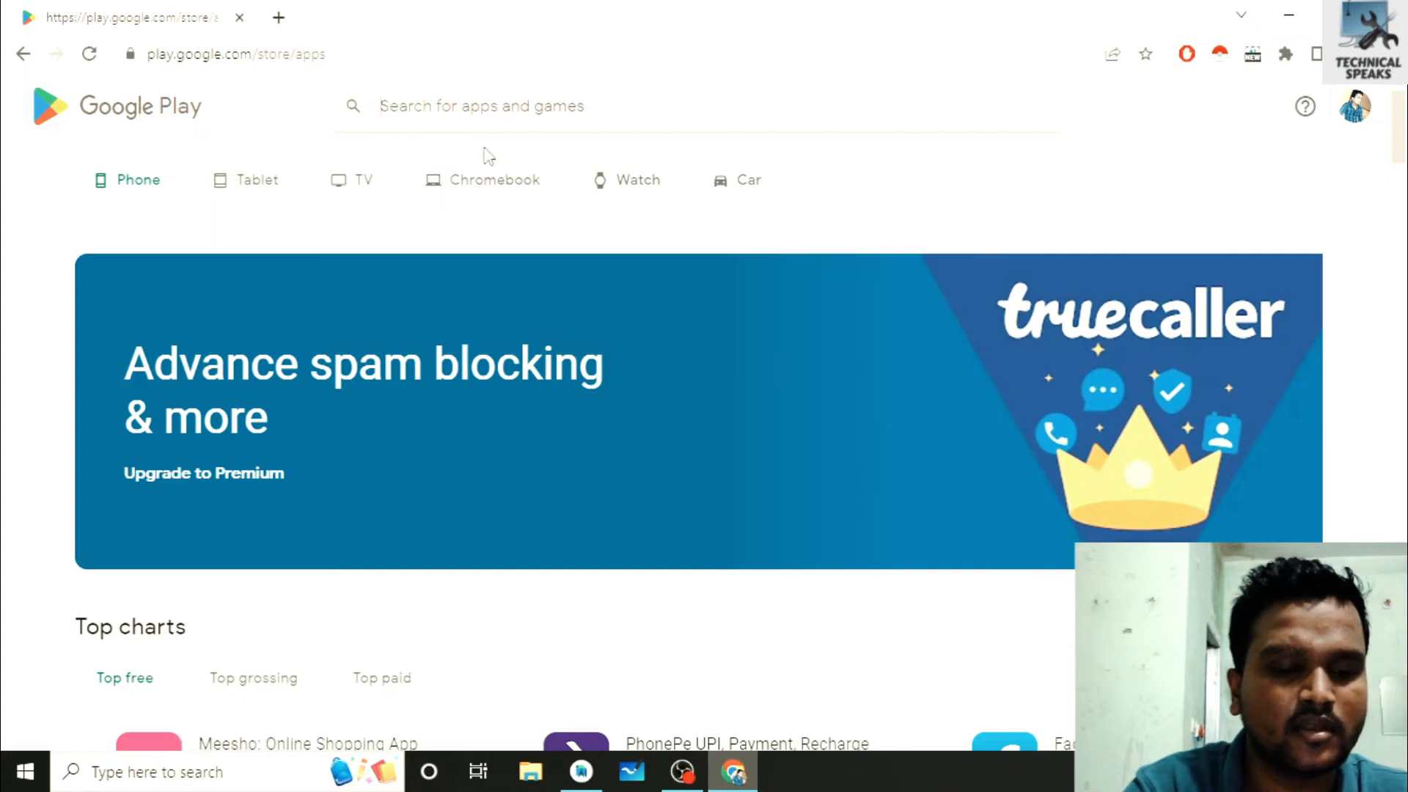
{"action": "type", "text": "netf"}
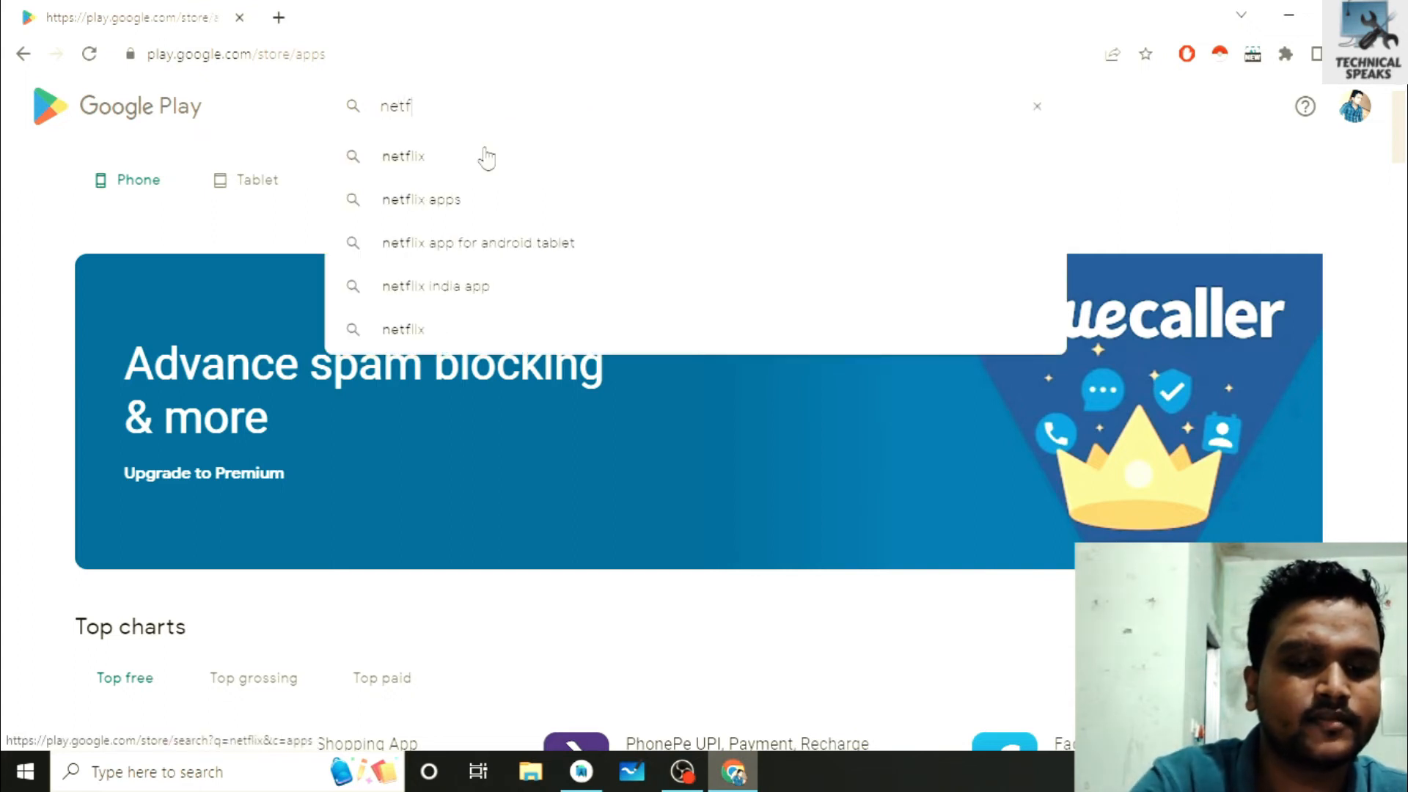
{"action": "type", "text": "lix"}
{"action": "left_click", "coordinate": [487, 157]}
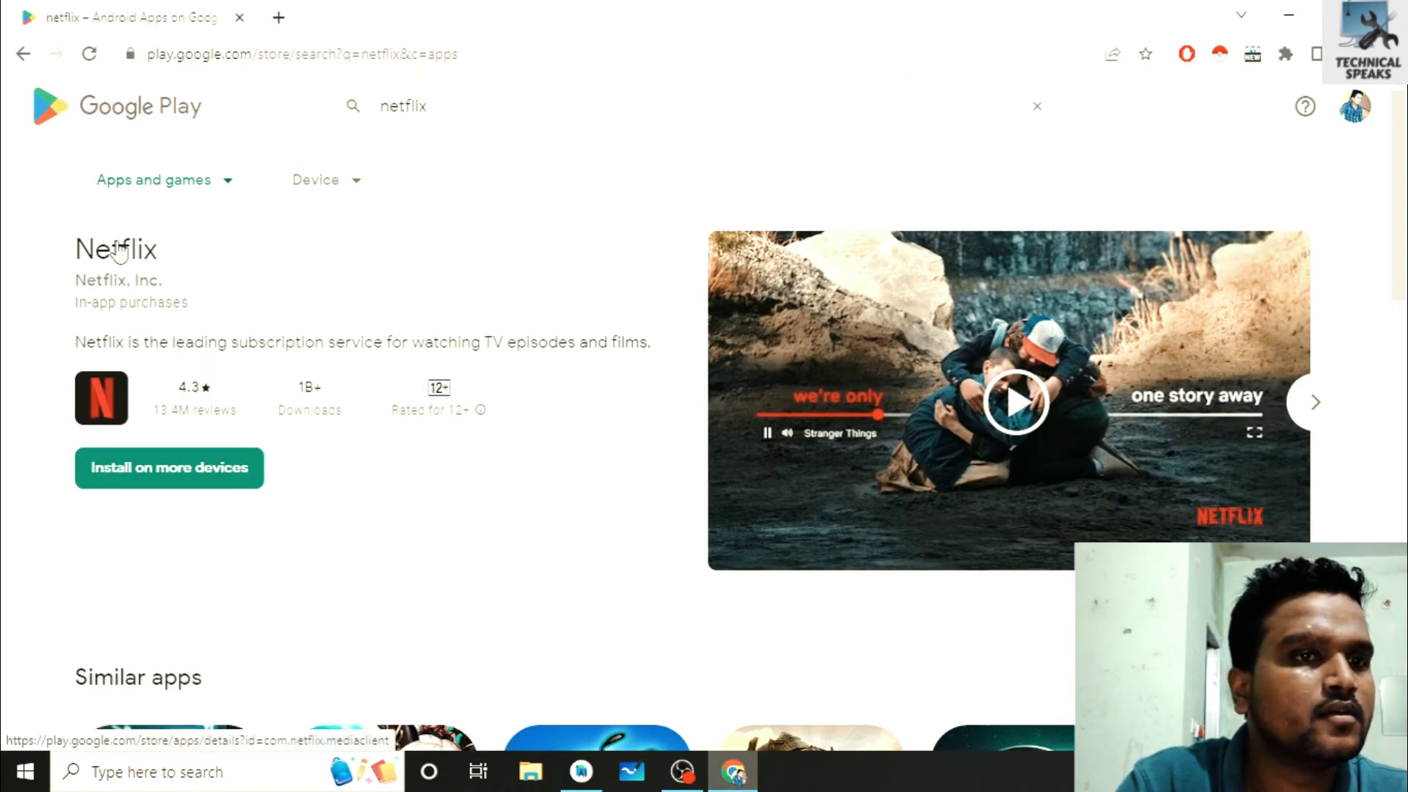
Open the Netflix details page and highlight its package id com.netflix.mediaclient and title
{"action": "left_click", "coordinate": [121, 253]}
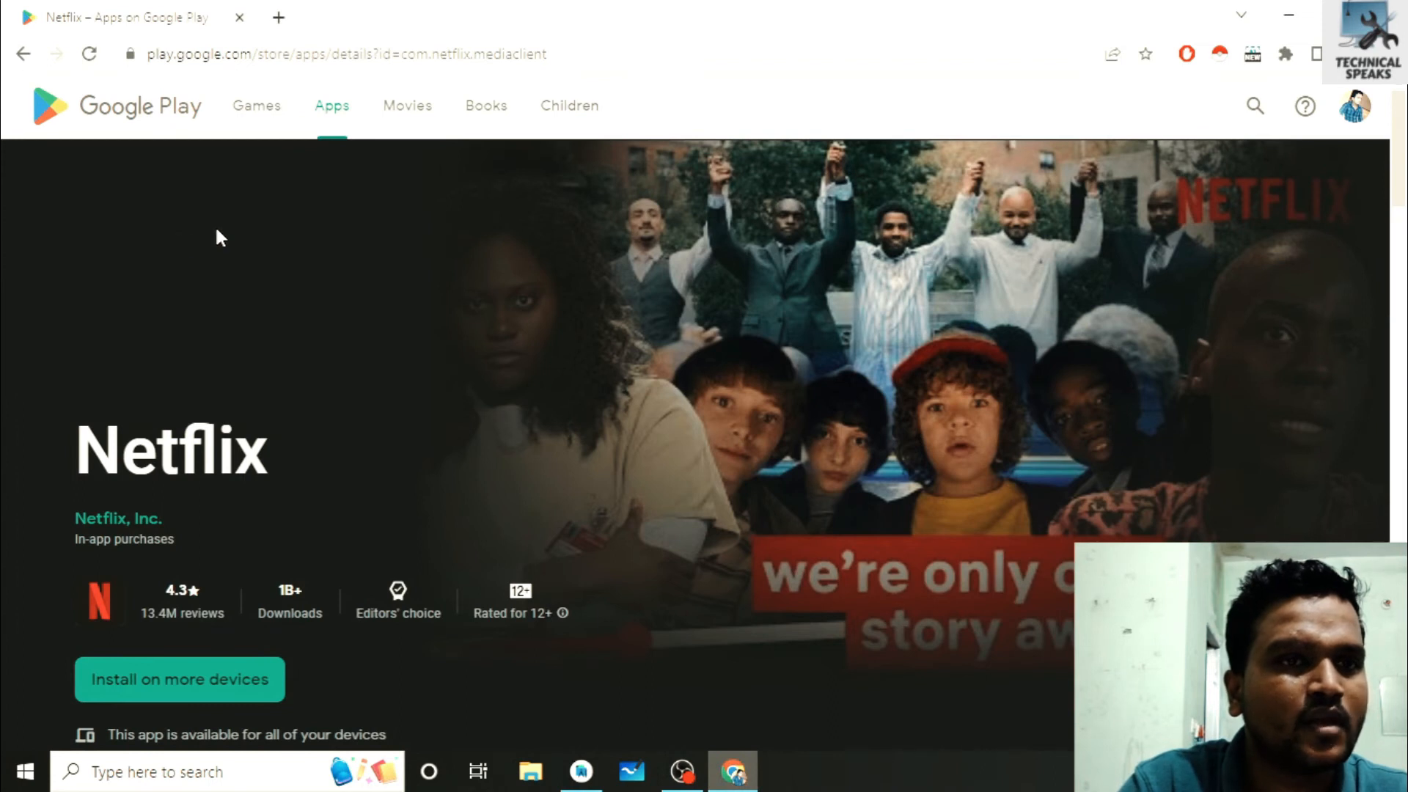
{"action": "left_click", "coordinate": [626, 53]}
{"action": "left_click", "coordinate": [706, 55]}
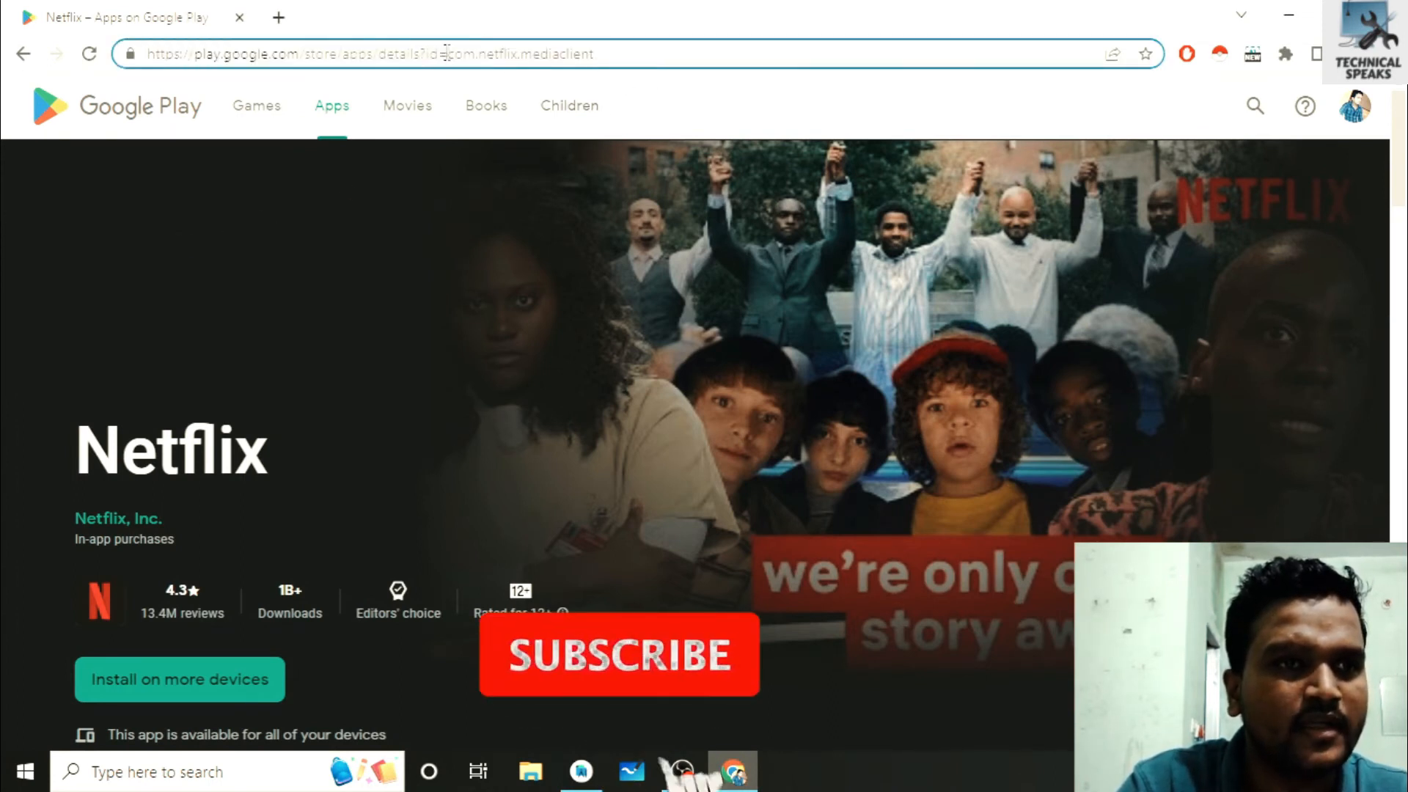
{"action": "mouse_move", "coordinate": [449, 54]}
{"action": "left_mouse_down"}
{"action": "mouse_move", "coordinate": [611, 55]}
{"action": "mouse_move", "coordinate": [446, 54]}
{"action": "left_mouse_up"}
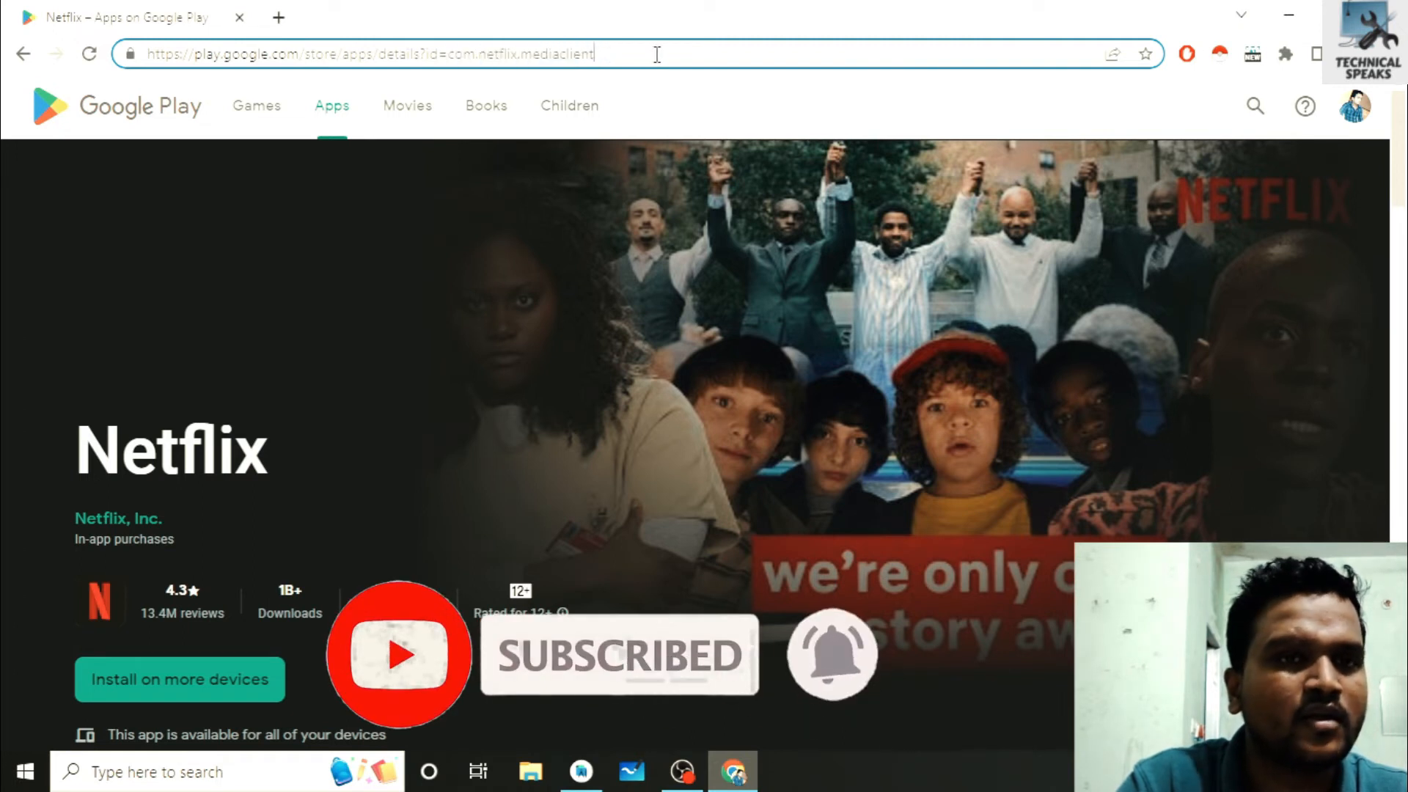
{"action": "left_click", "coordinate": [471, 54]}
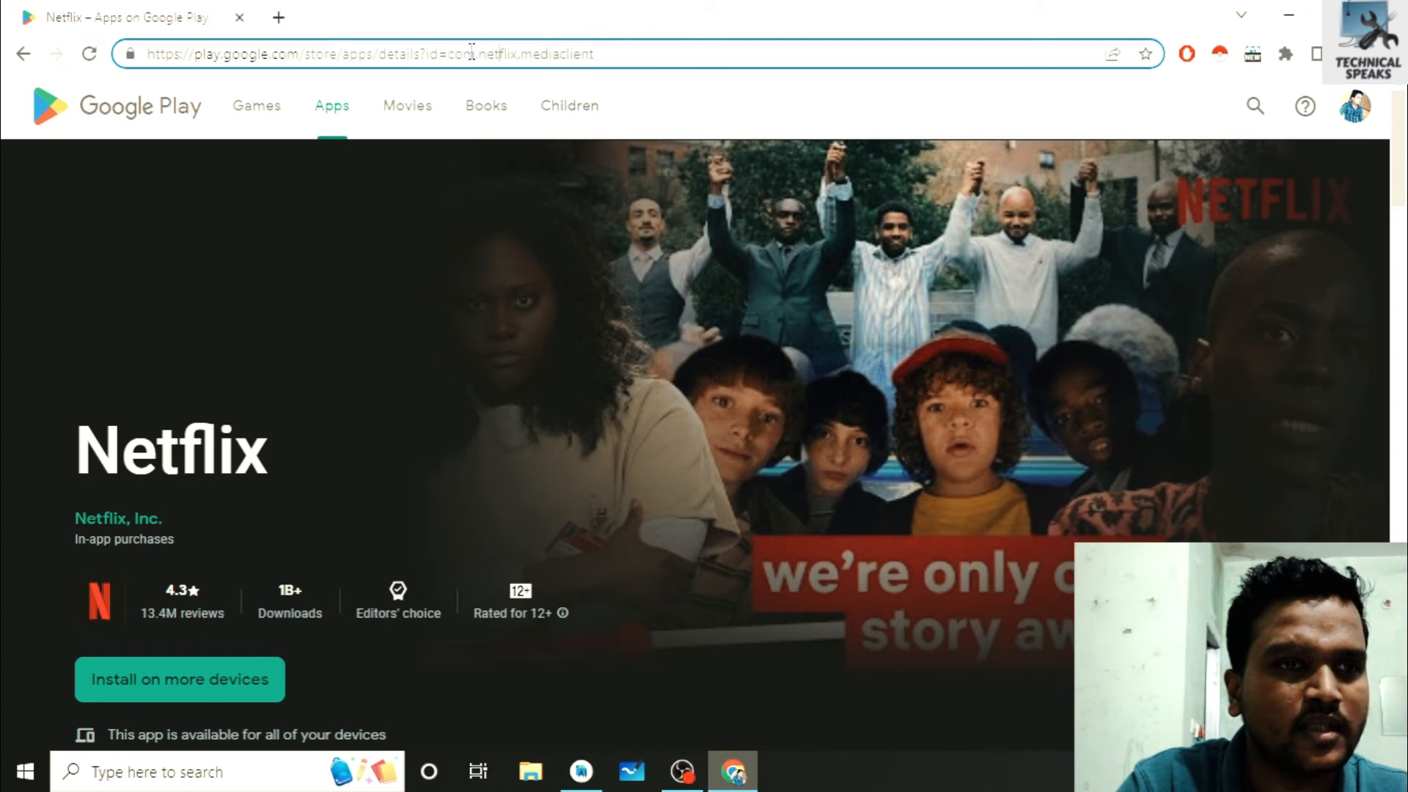
{"action": "left_click_drag", "start_coordinate": [448, 53], "coordinate": [601, 55]}
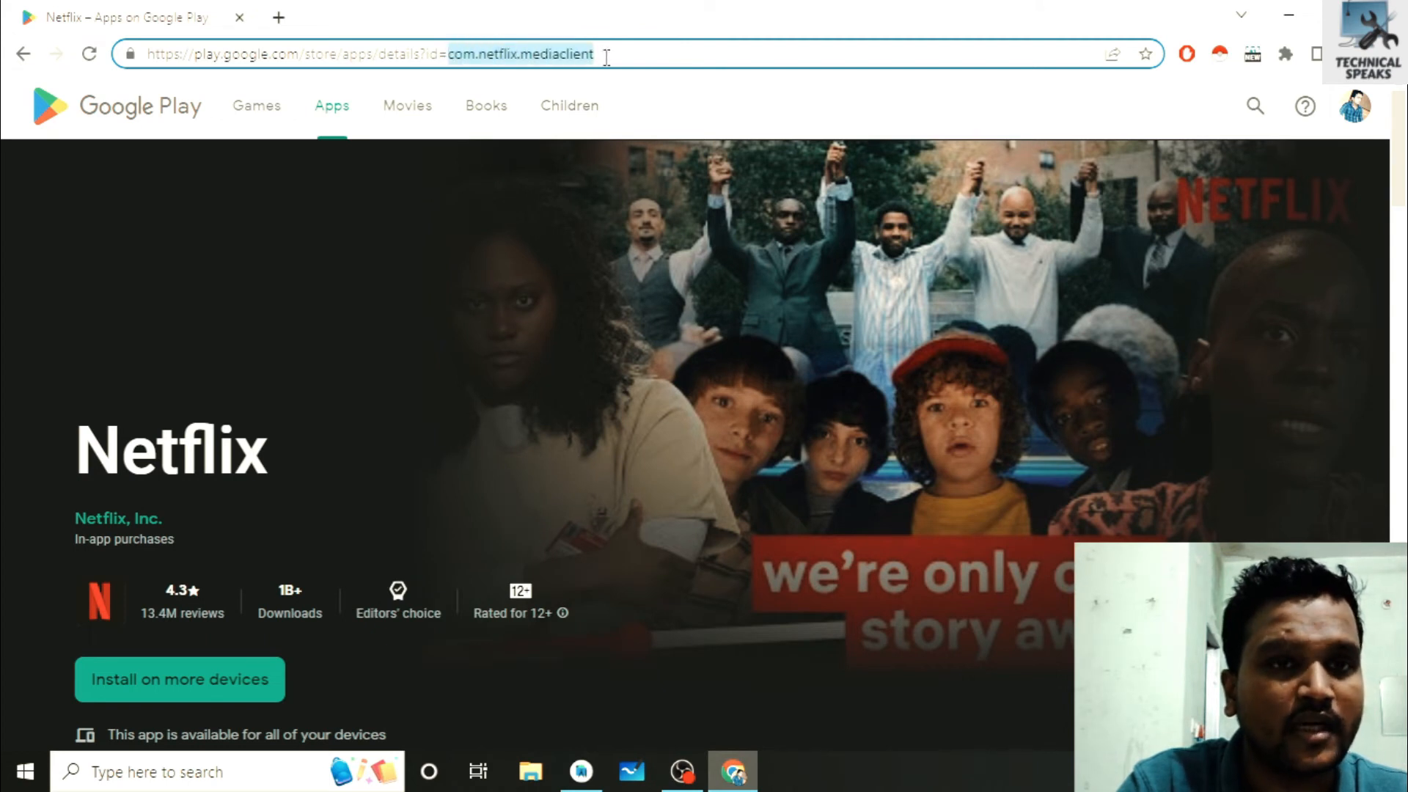
{"action": "left_click", "coordinate": [606, 57]}
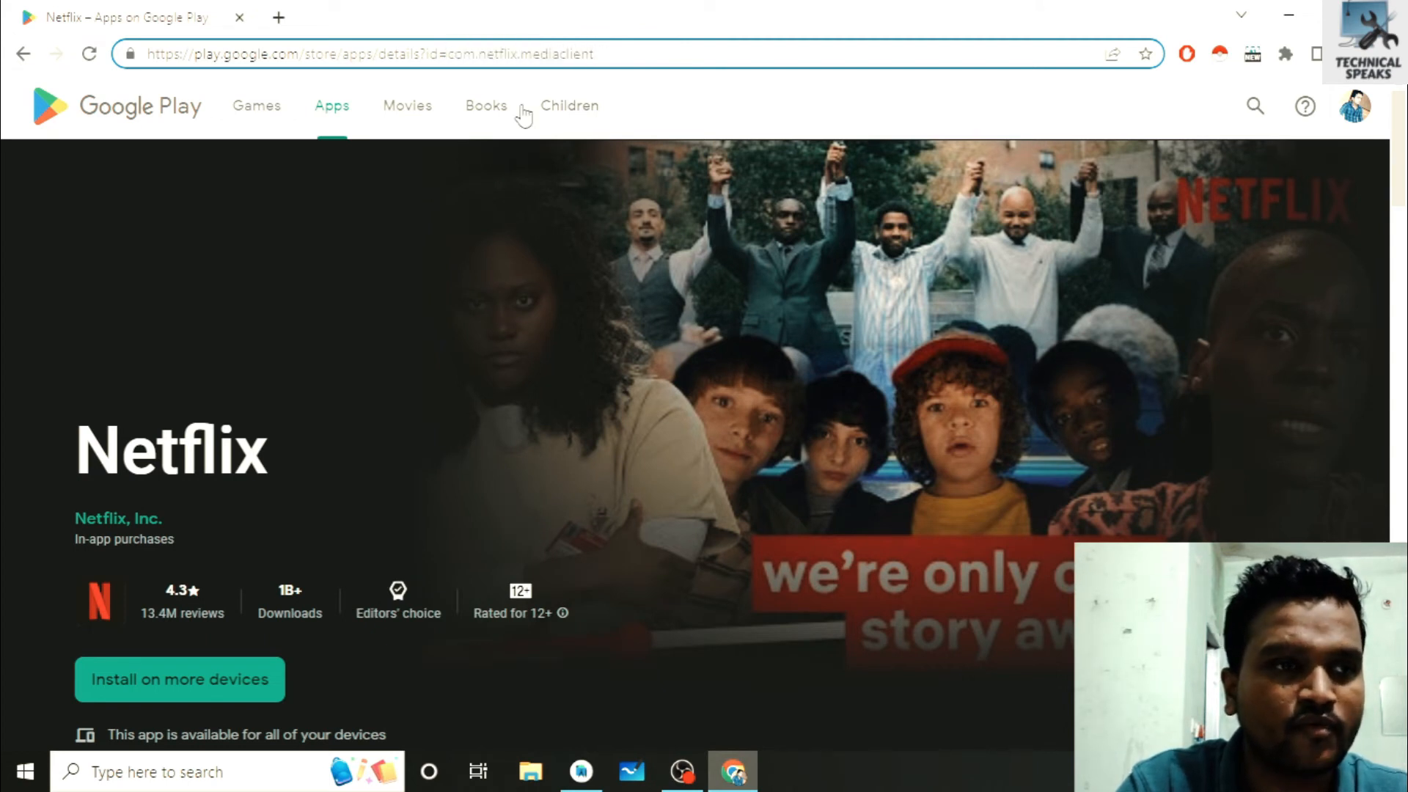
{"action": "left_click_drag", "start_coordinate": [75, 458], "coordinate": [285, 463]}
{"action": "left_click", "coordinate": [331, 342]}
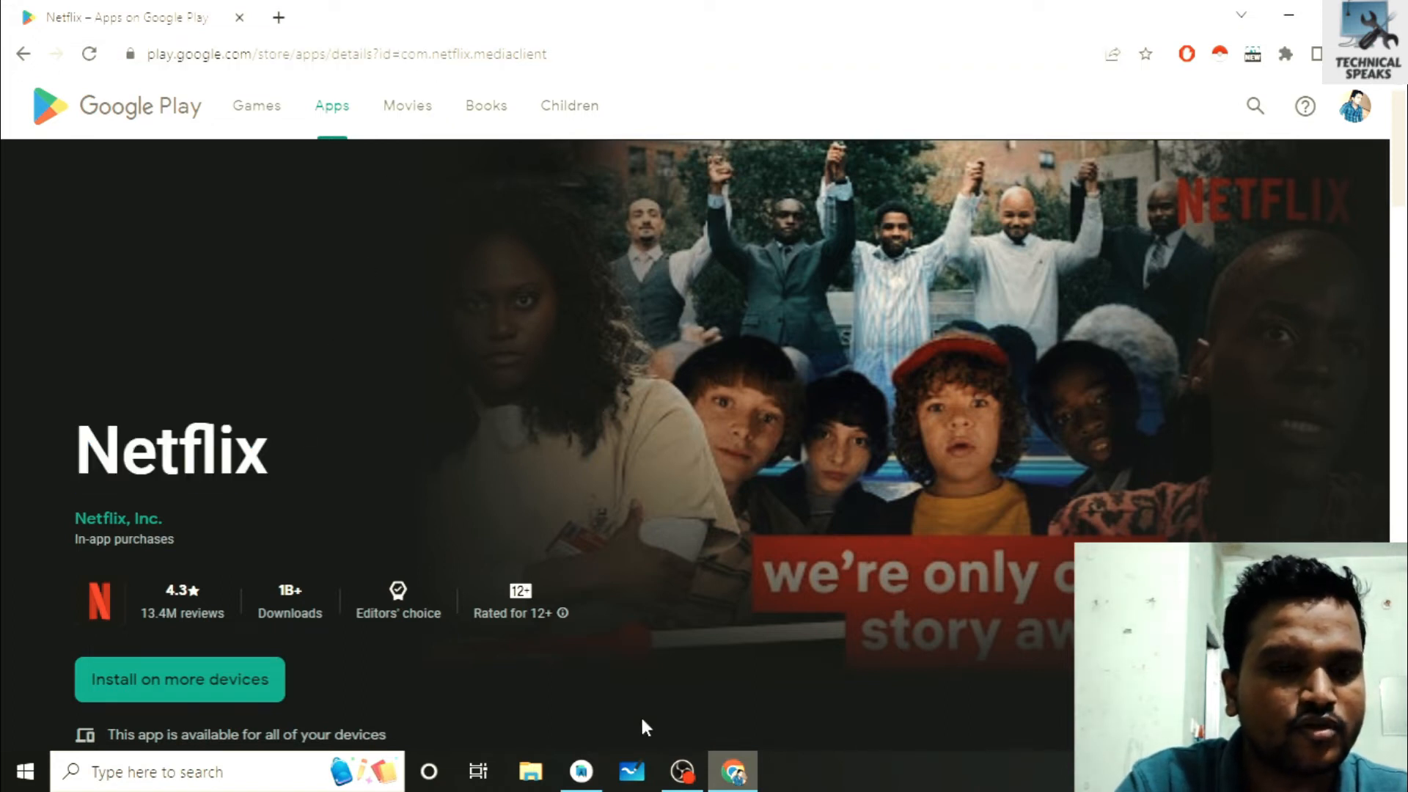
Review the package name com.example.myfirstapplication and finish creating MyFirstApplication
{"action": "left_click", "coordinate": [568, 773]}
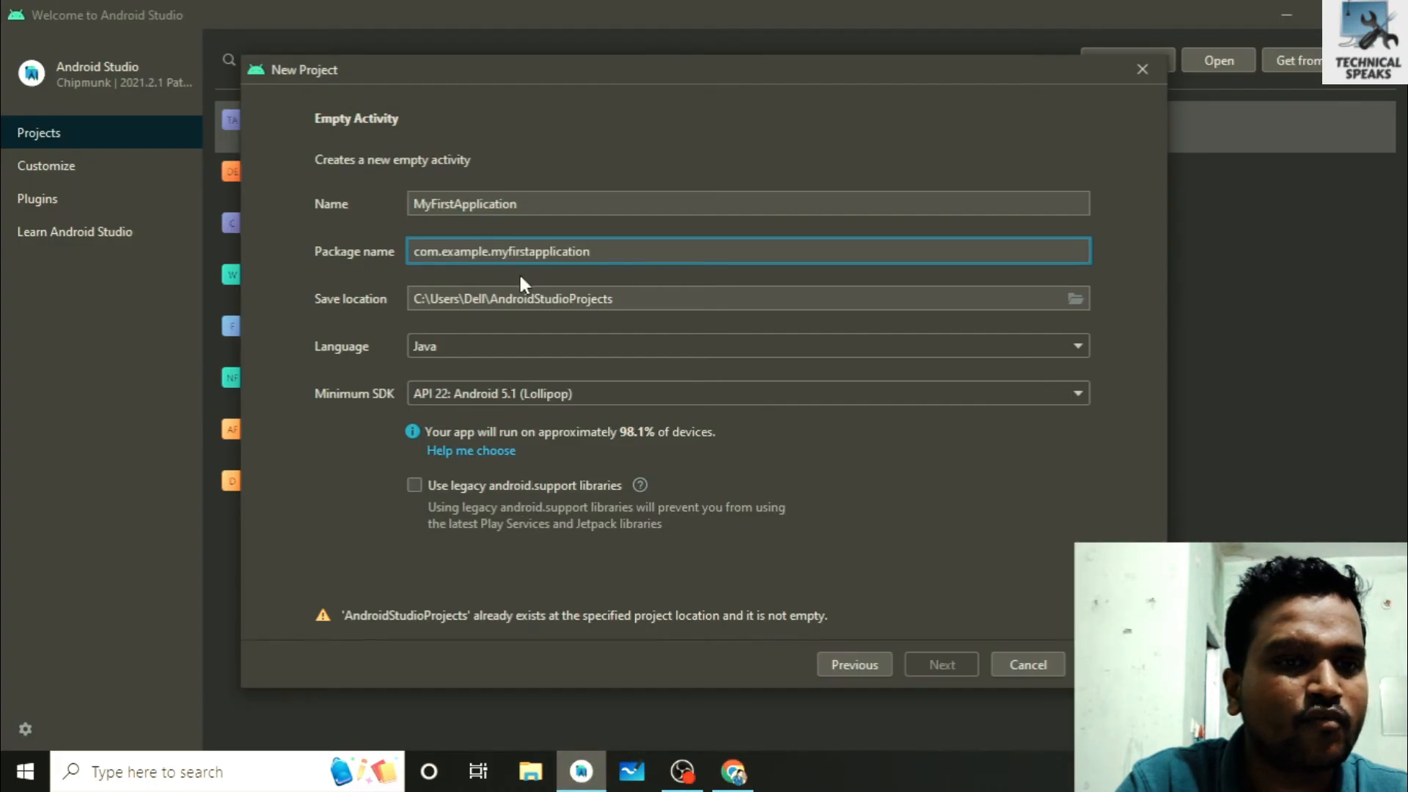
{"action": "triple_click", "coordinate": [417, 260]}
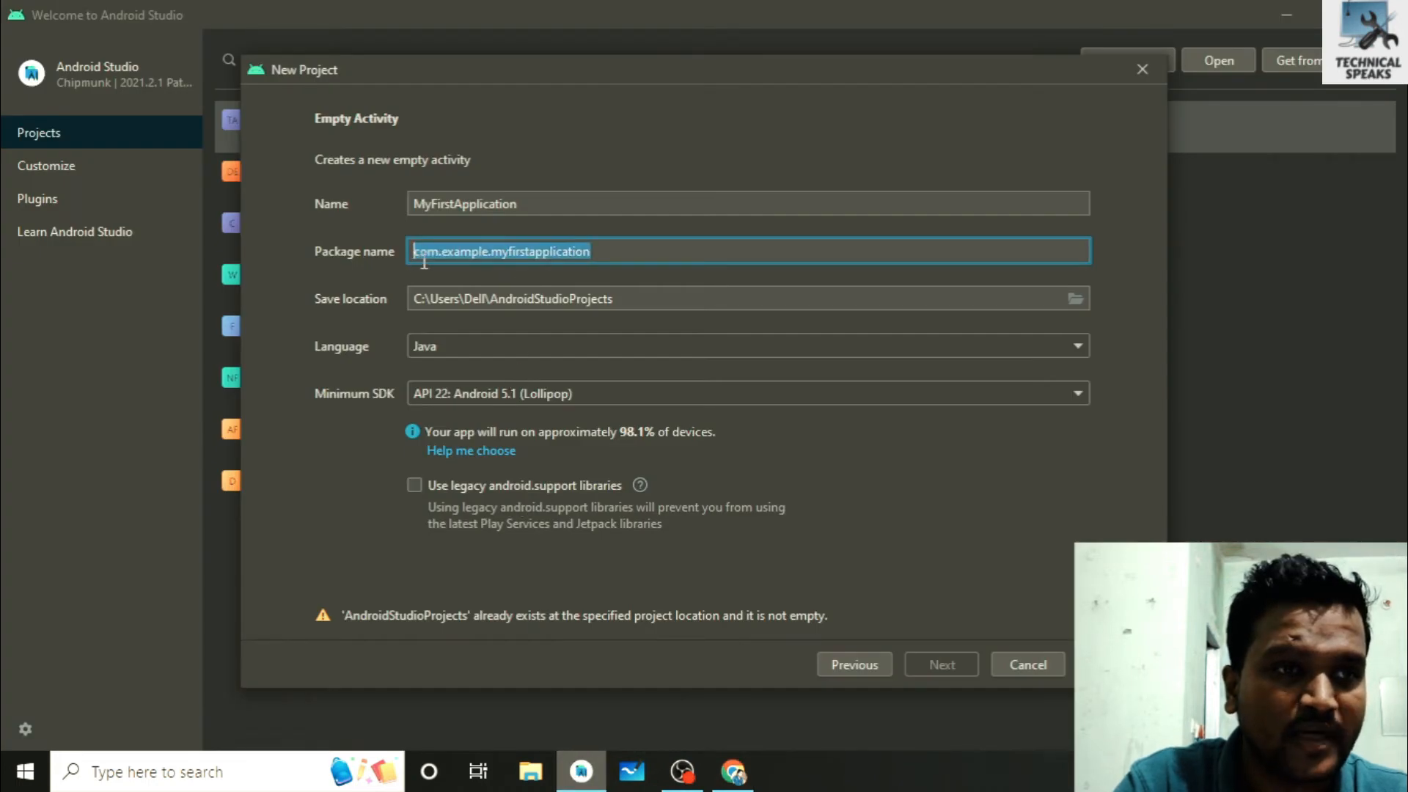
{"action": "left_click", "coordinate": [430, 253]}
{"action": "left_click_drag", "start_coordinate": [419, 250], "coordinate": [604, 251]}
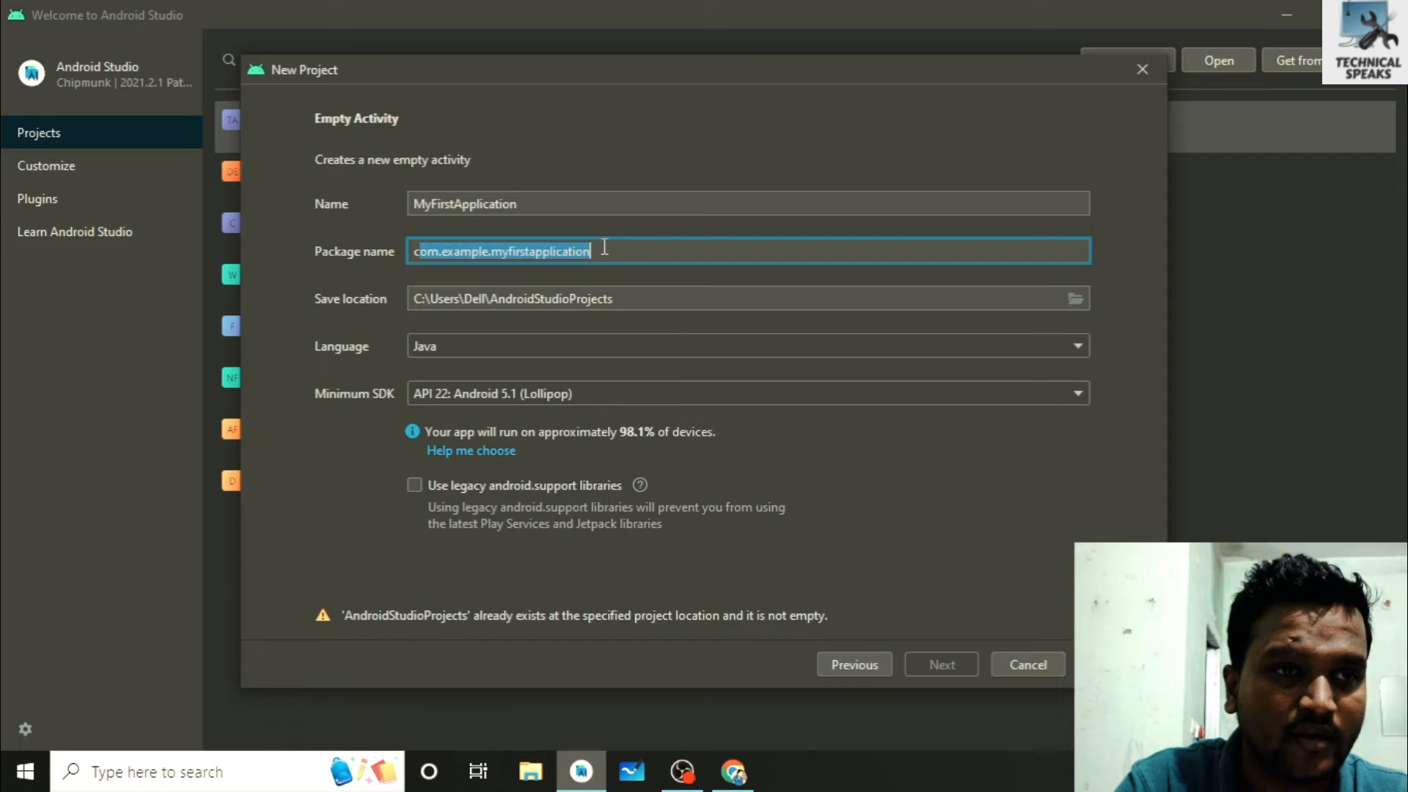
{"action": "left_click", "coordinate": [606, 251]}
{"action": "triple_click", "coordinate": [609, 251]}
{"action": "key", "text": "Tab"}
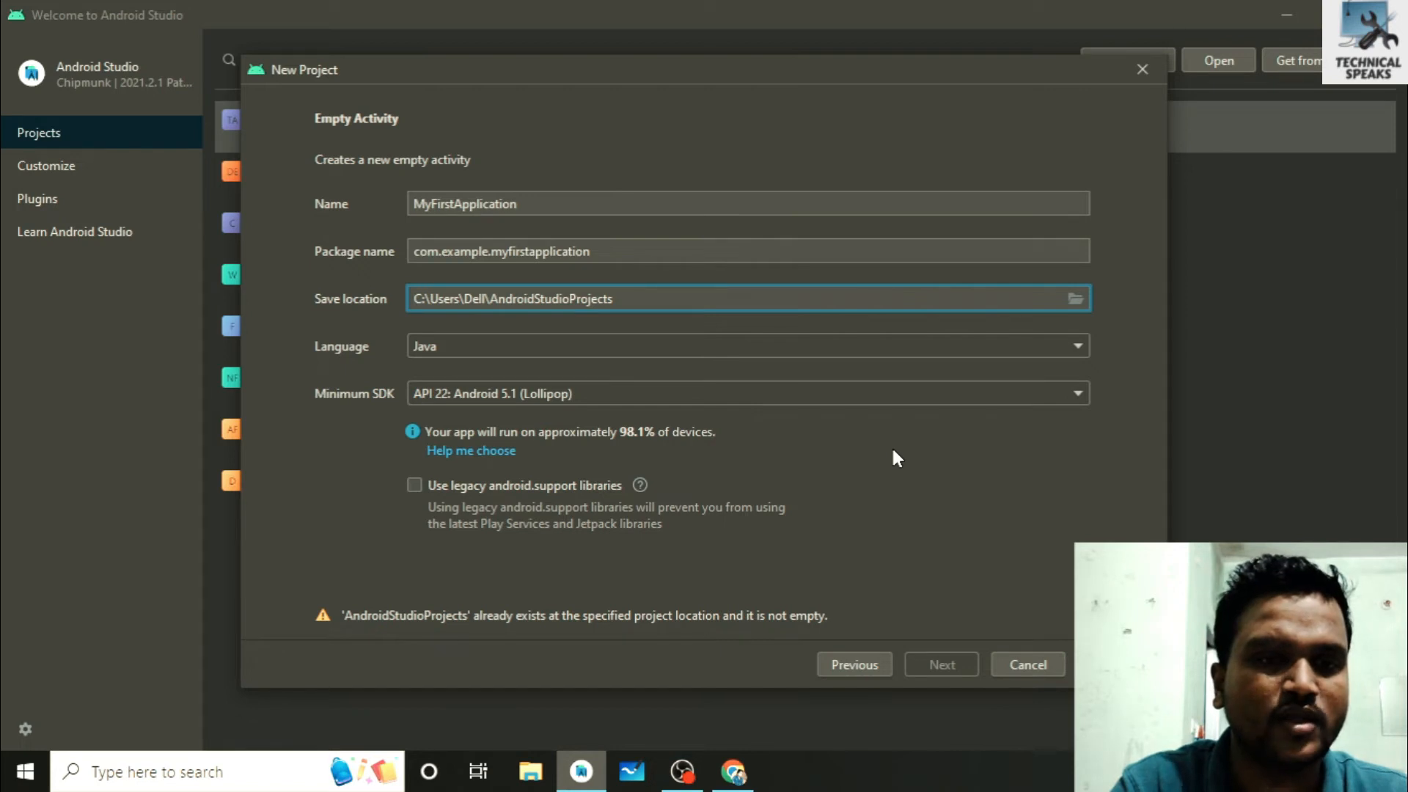
{"action": "key", "text": "shift+Tab"}
{"action": "left_click", "coordinate": [627, 252]}
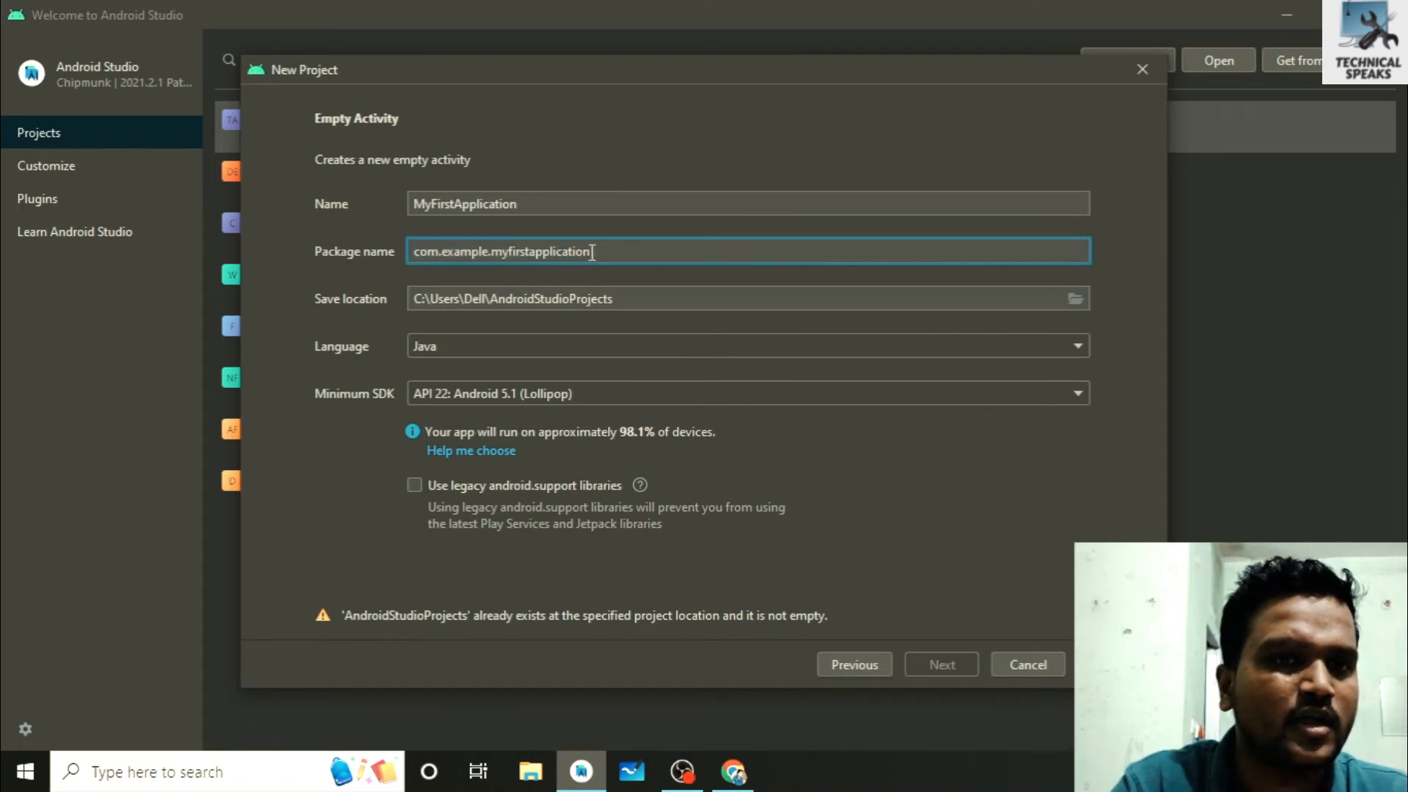
{"action": "left_click_drag", "start_coordinate": [593, 252], "coordinate": [403, 252]}
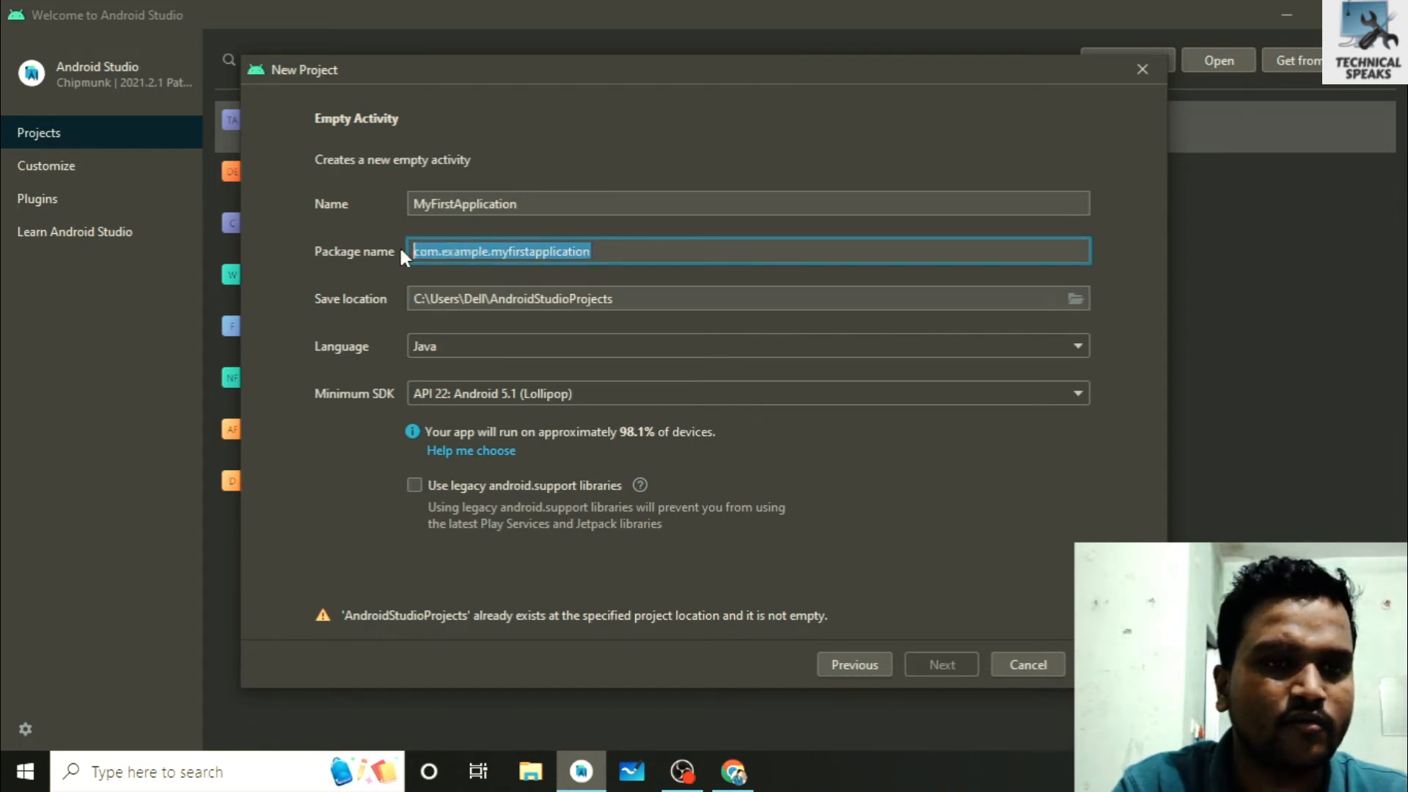
{"action": "key", "text": "End"}
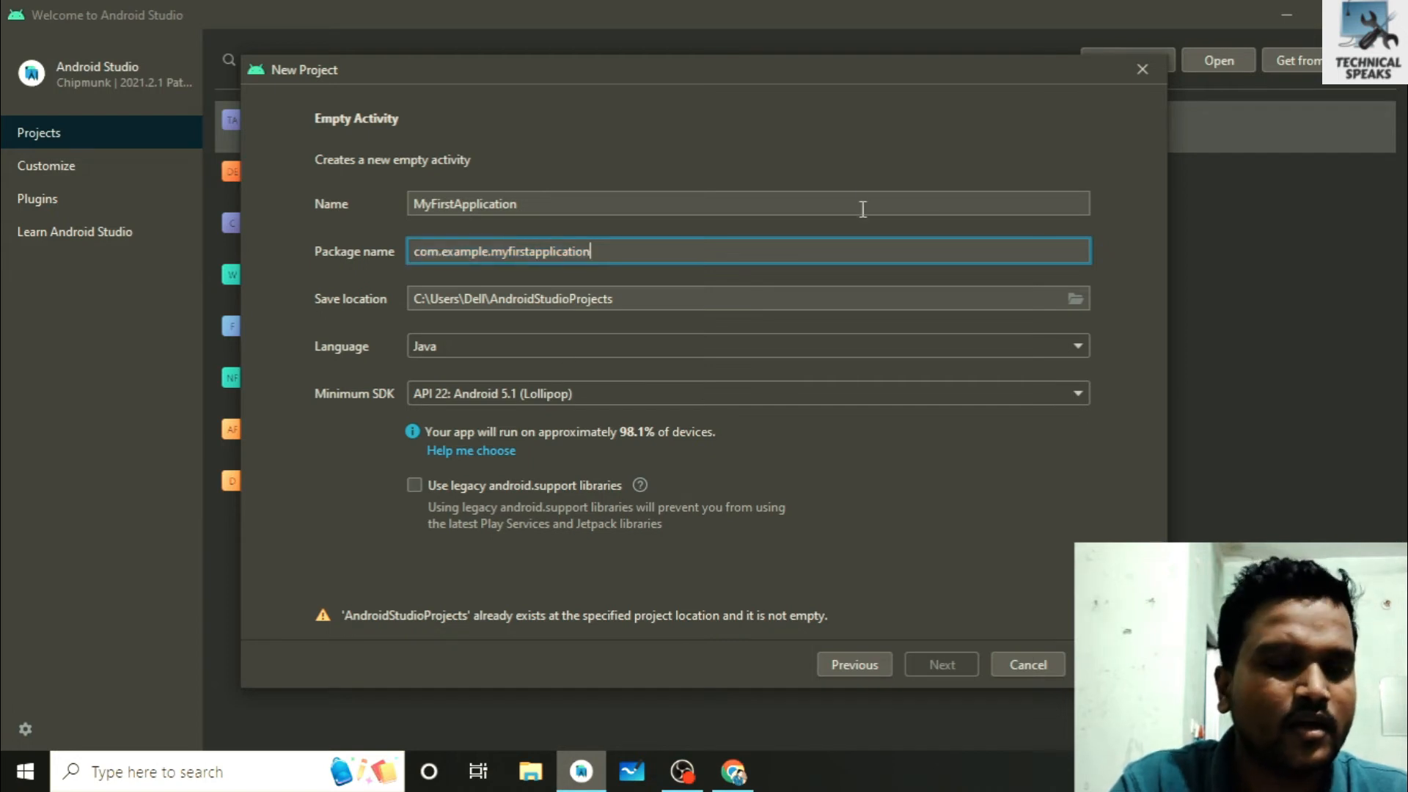
{"action": "key", "text": "Return"}
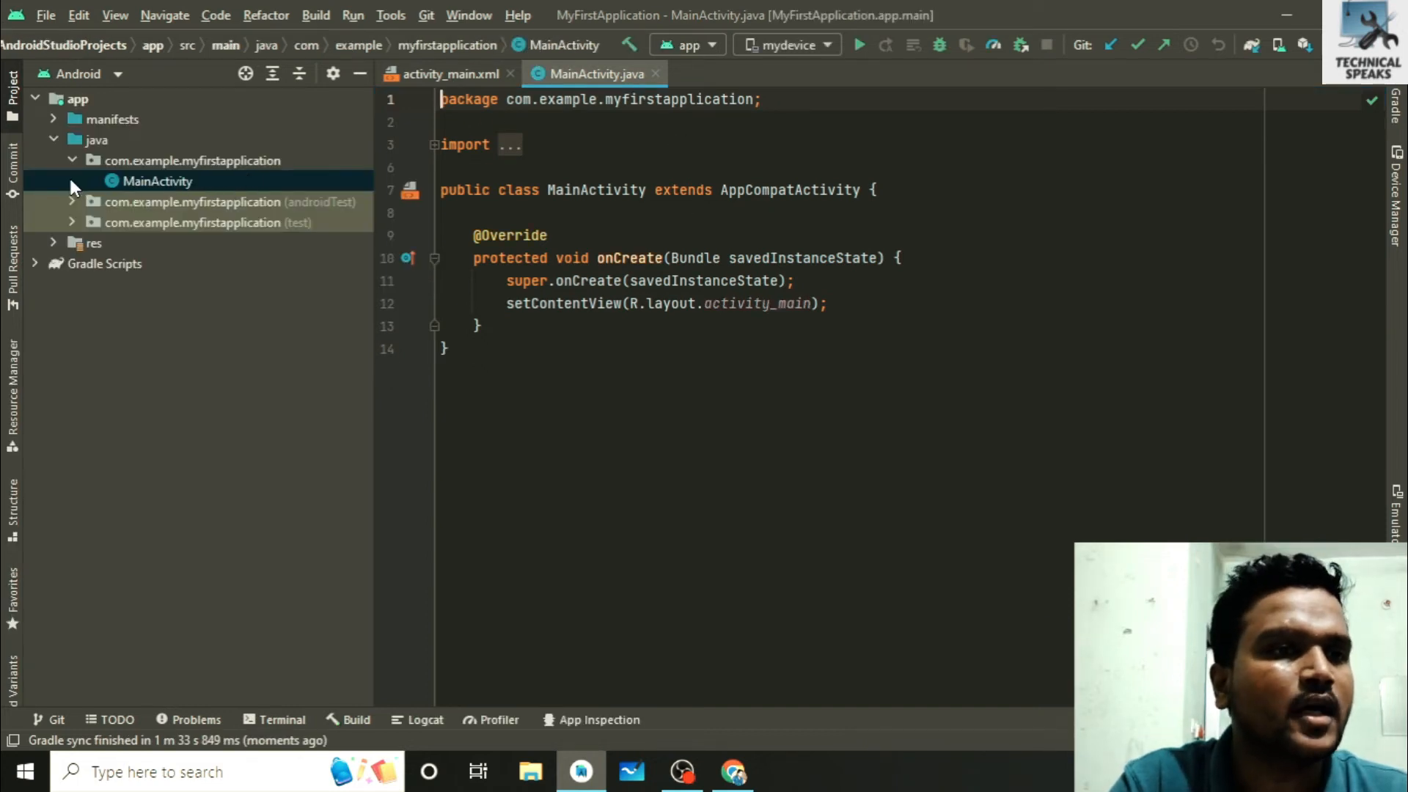
Expand the res, androidTest and test packages in the Project tree to show the test classes
{"action": "left_click", "coordinate": [53, 243]}
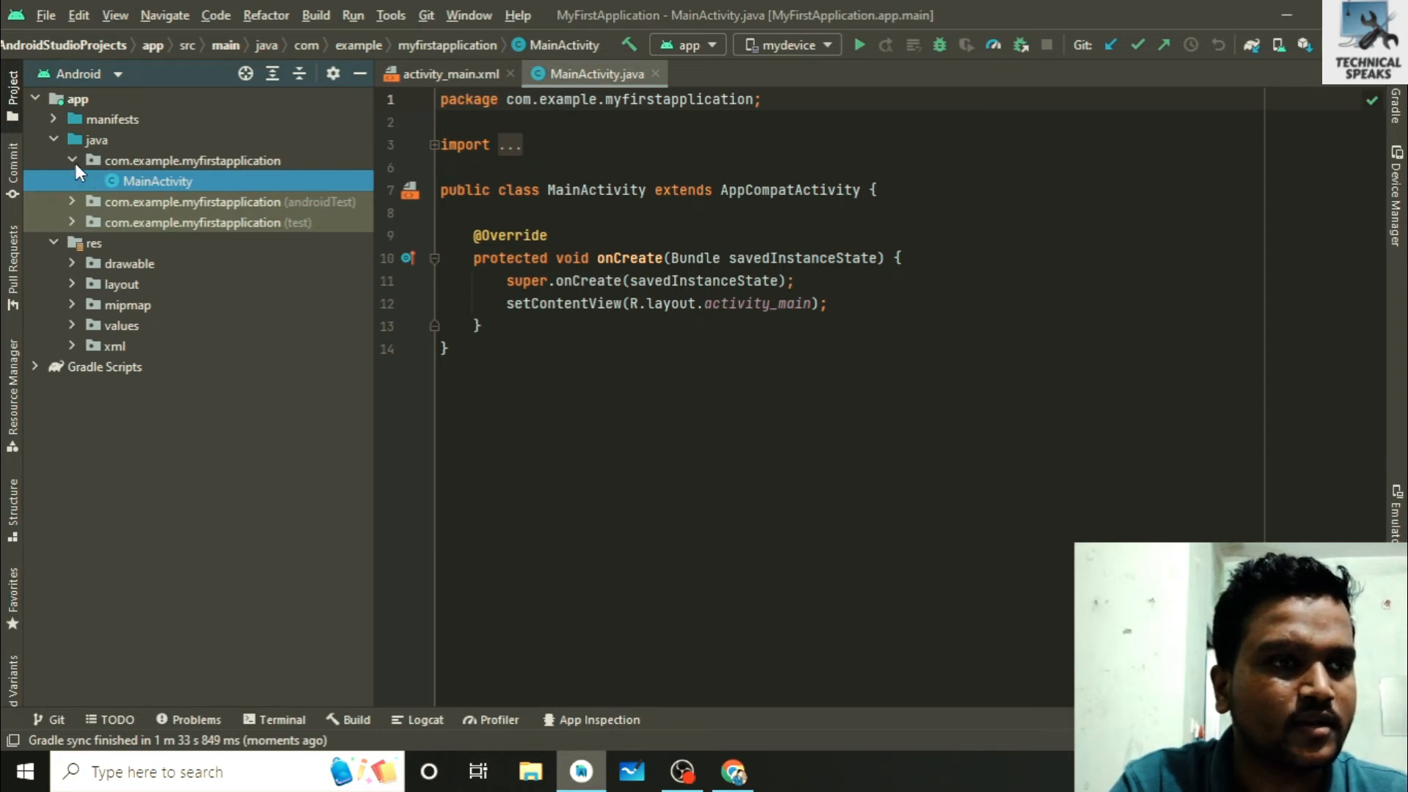
{"action": "left_click", "coordinate": [208, 160]}
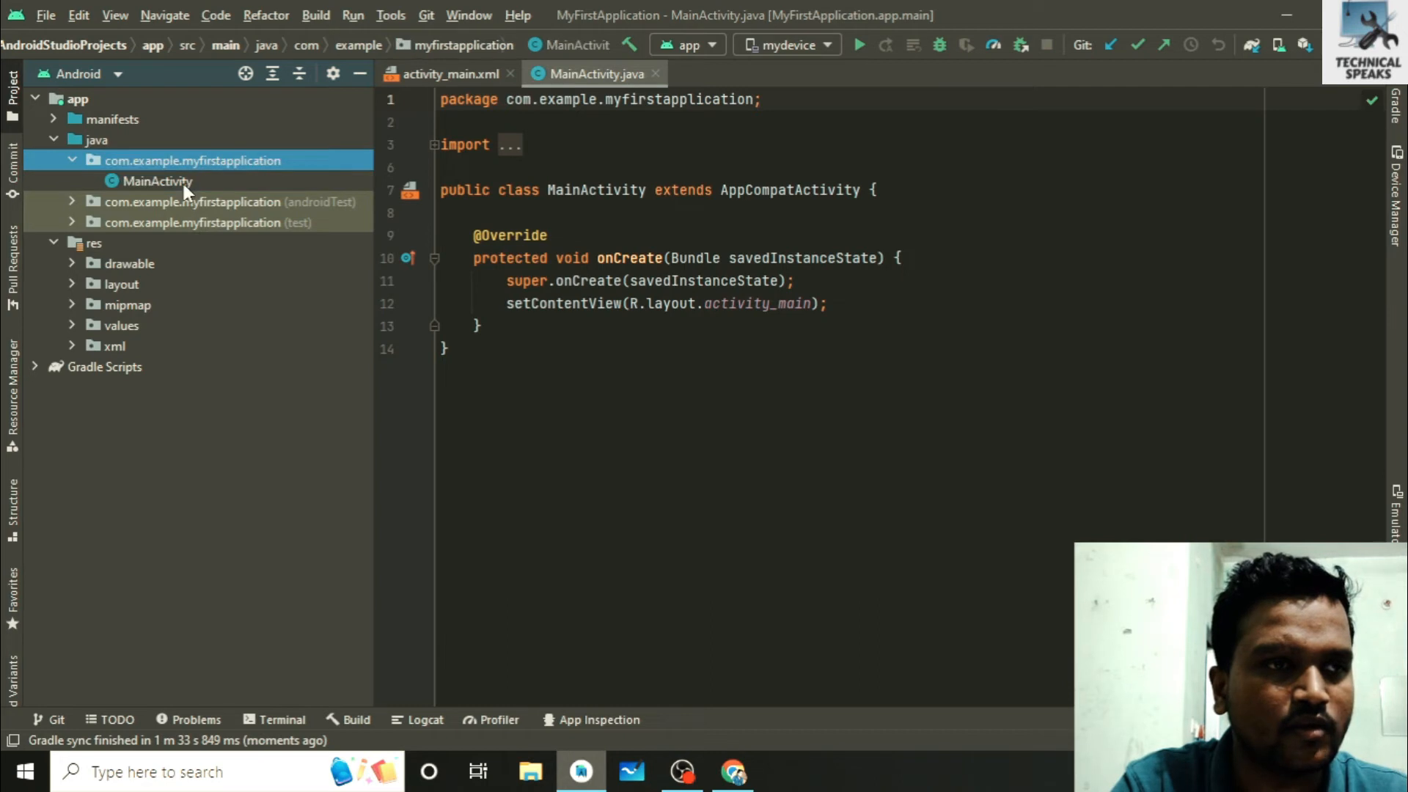
{"action": "left_click", "coordinate": [165, 202]}
{"action": "left_click", "coordinate": [144, 180]}
{"action": "left_click", "coordinate": [73, 204]}
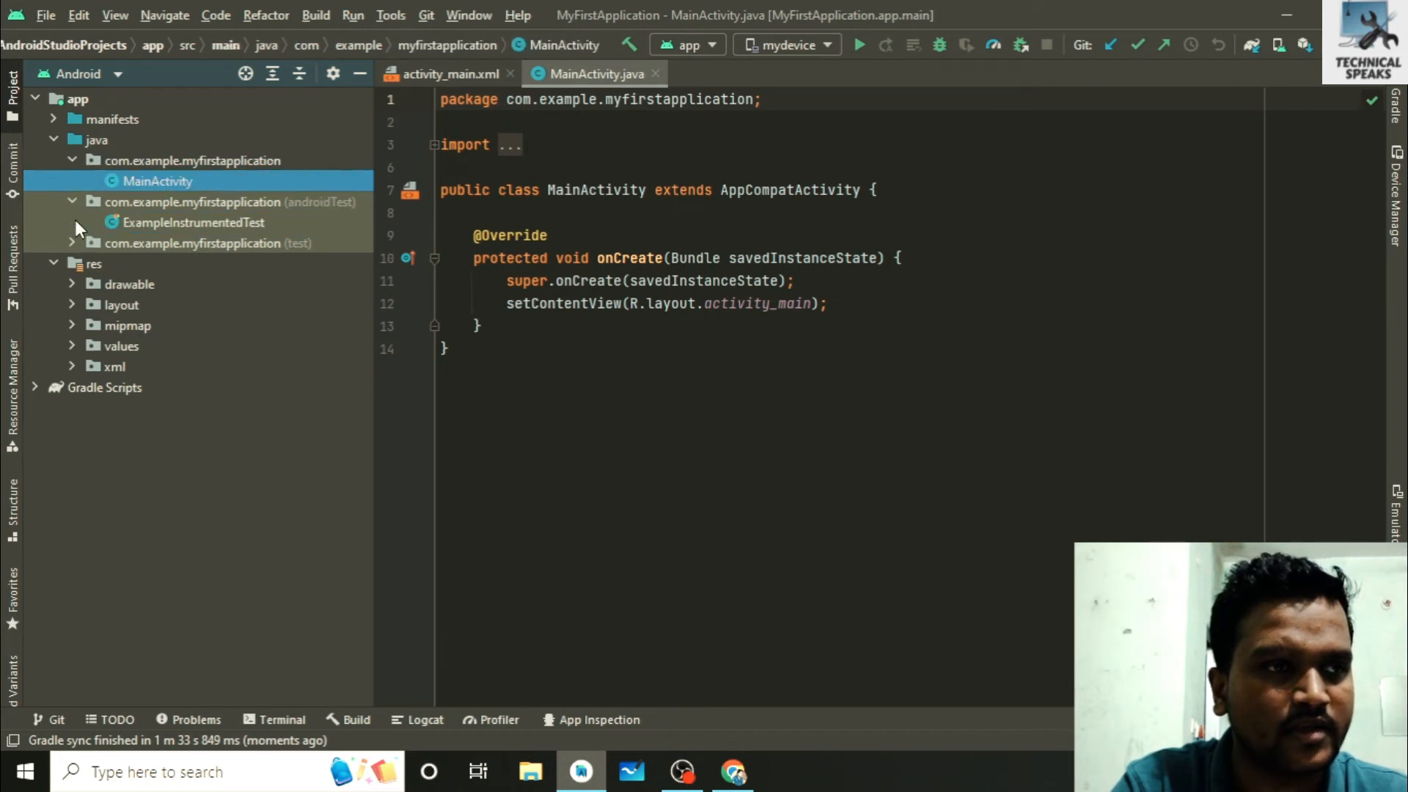
{"action": "left_click", "coordinate": [72, 241]}
Place the caret in MainActivity, then bring up the run device list showing mydevice
{"action": "left_click", "coordinate": [562, 329]}
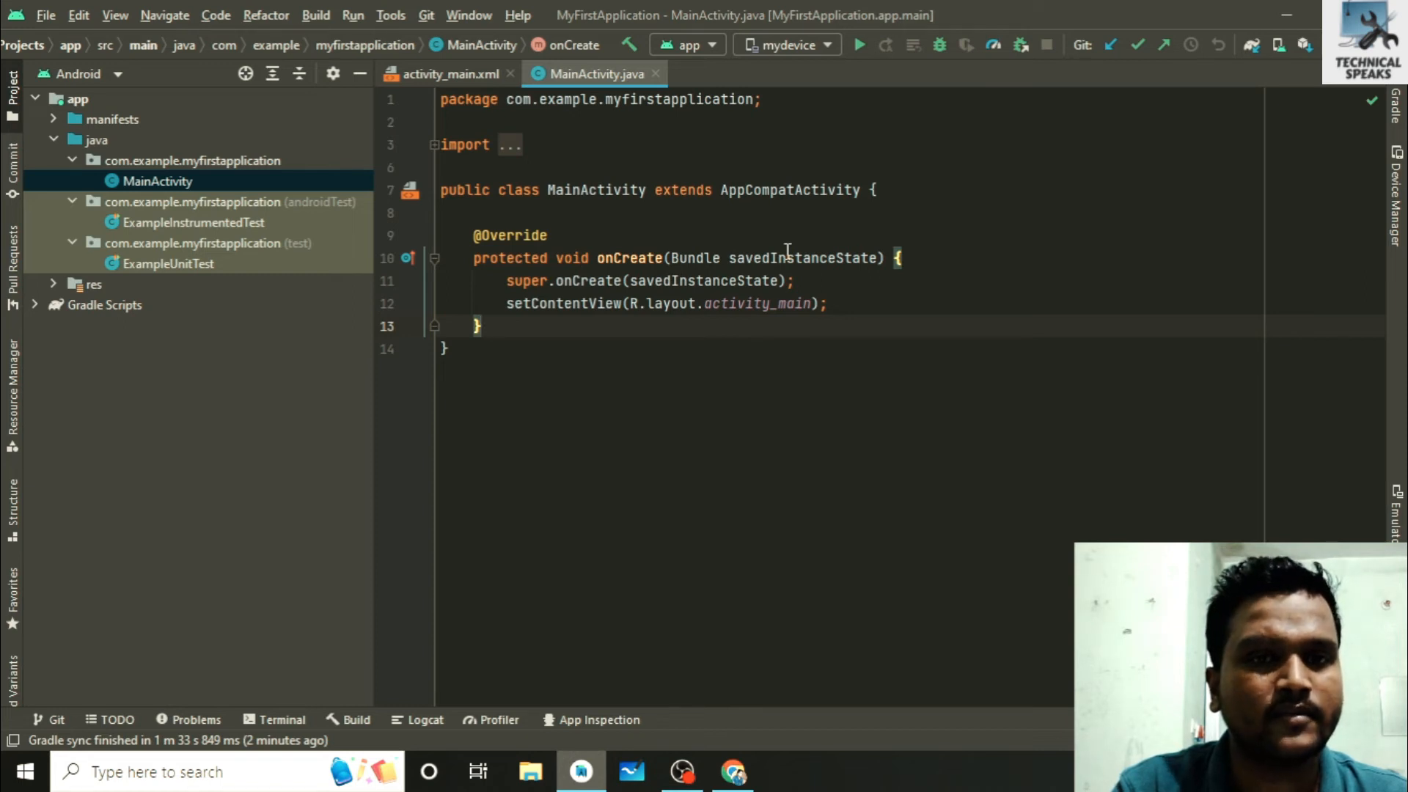
{"action": "left_click", "coordinate": [705, 164]}
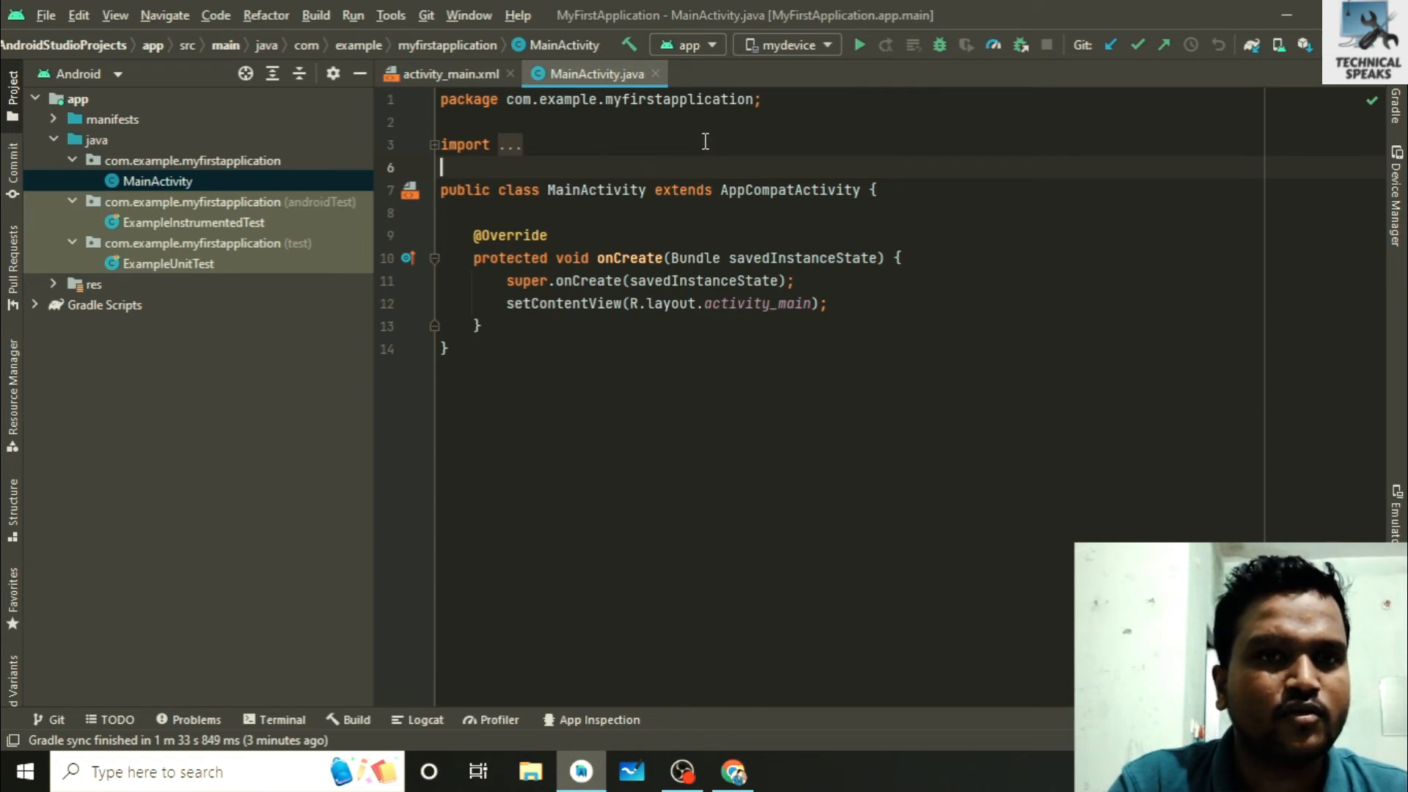
{"action": "left_click", "coordinate": [820, 41]}
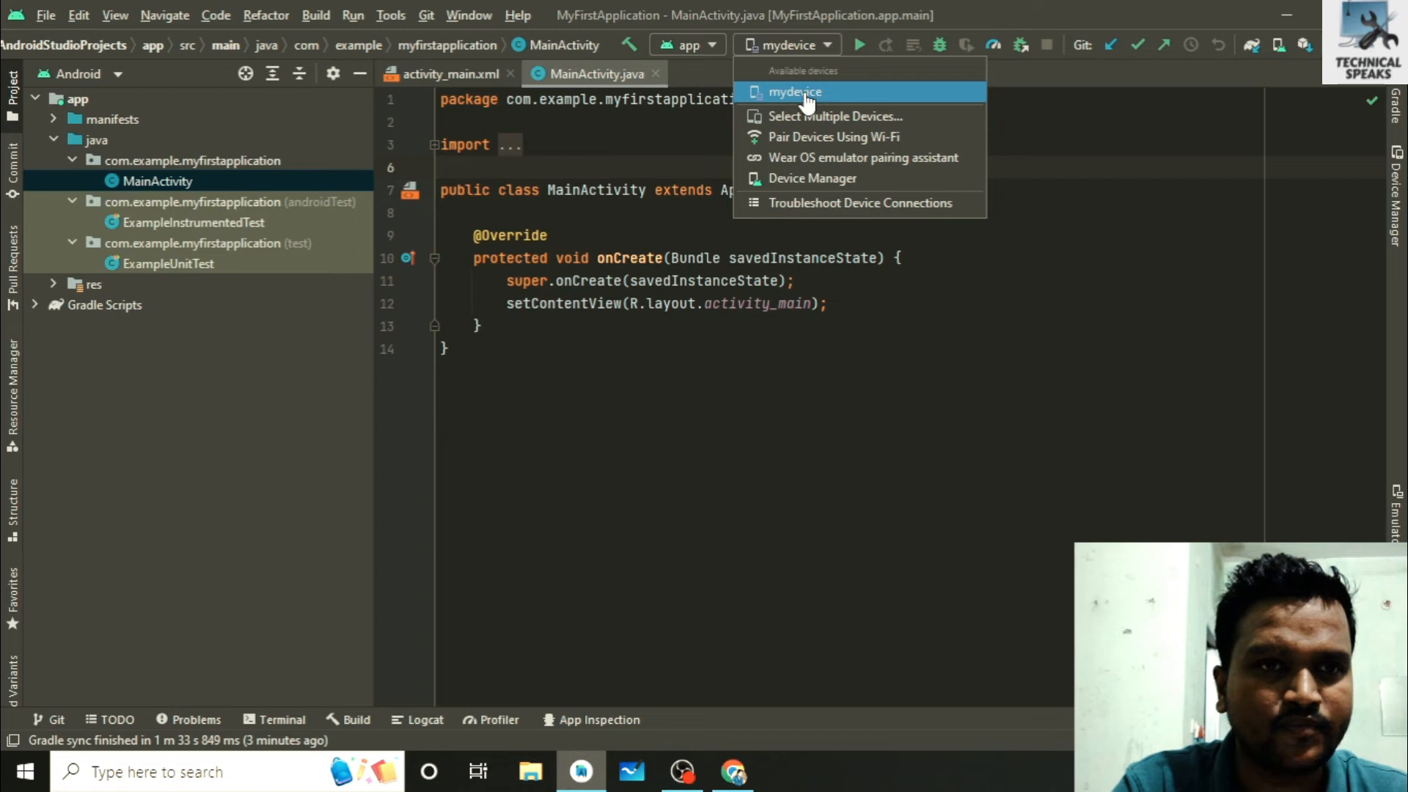
From Device Manager, start creating a new virtual device at the Select Hardware step
{"action": "left_click", "coordinate": [835, 194]}
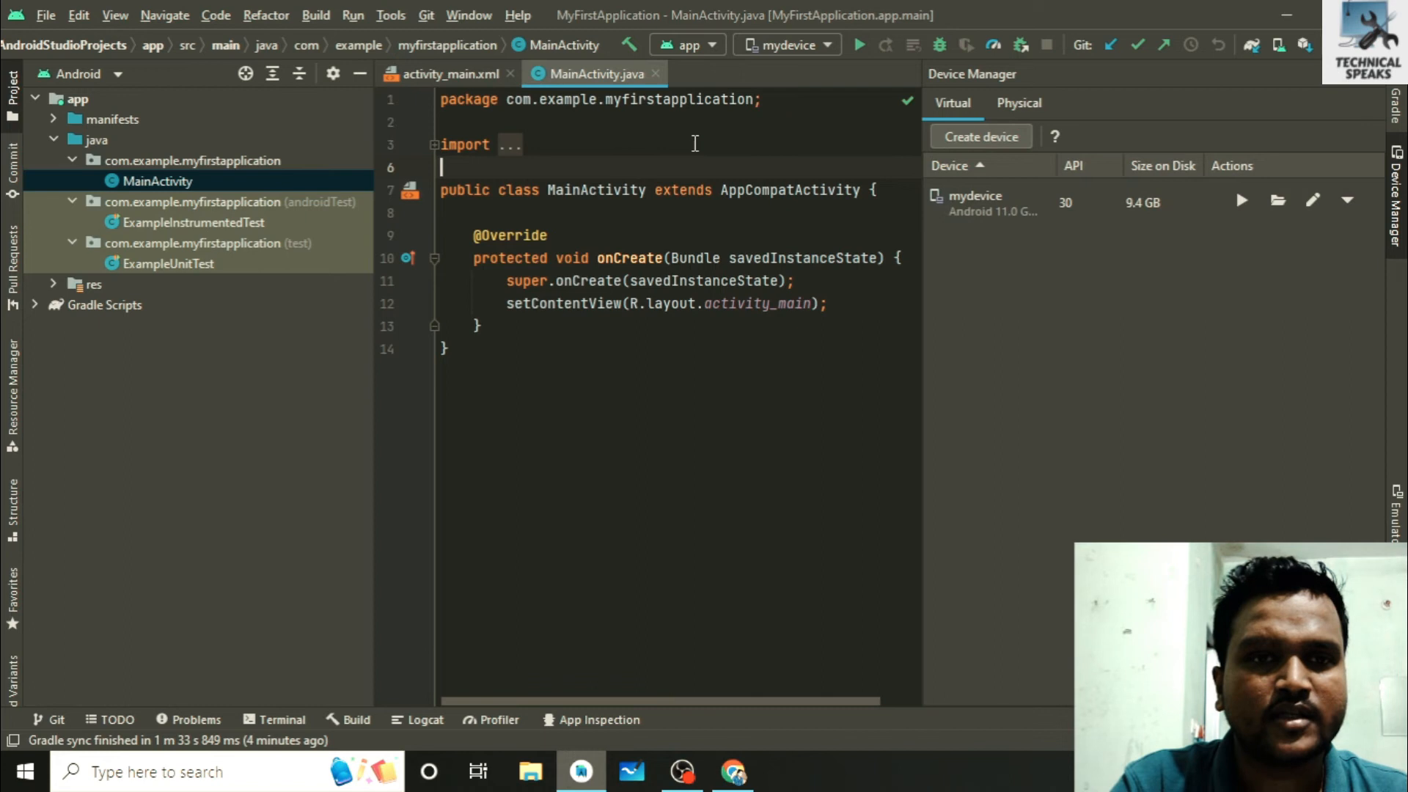
{"action": "left_click", "coordinate": [982, 141]}
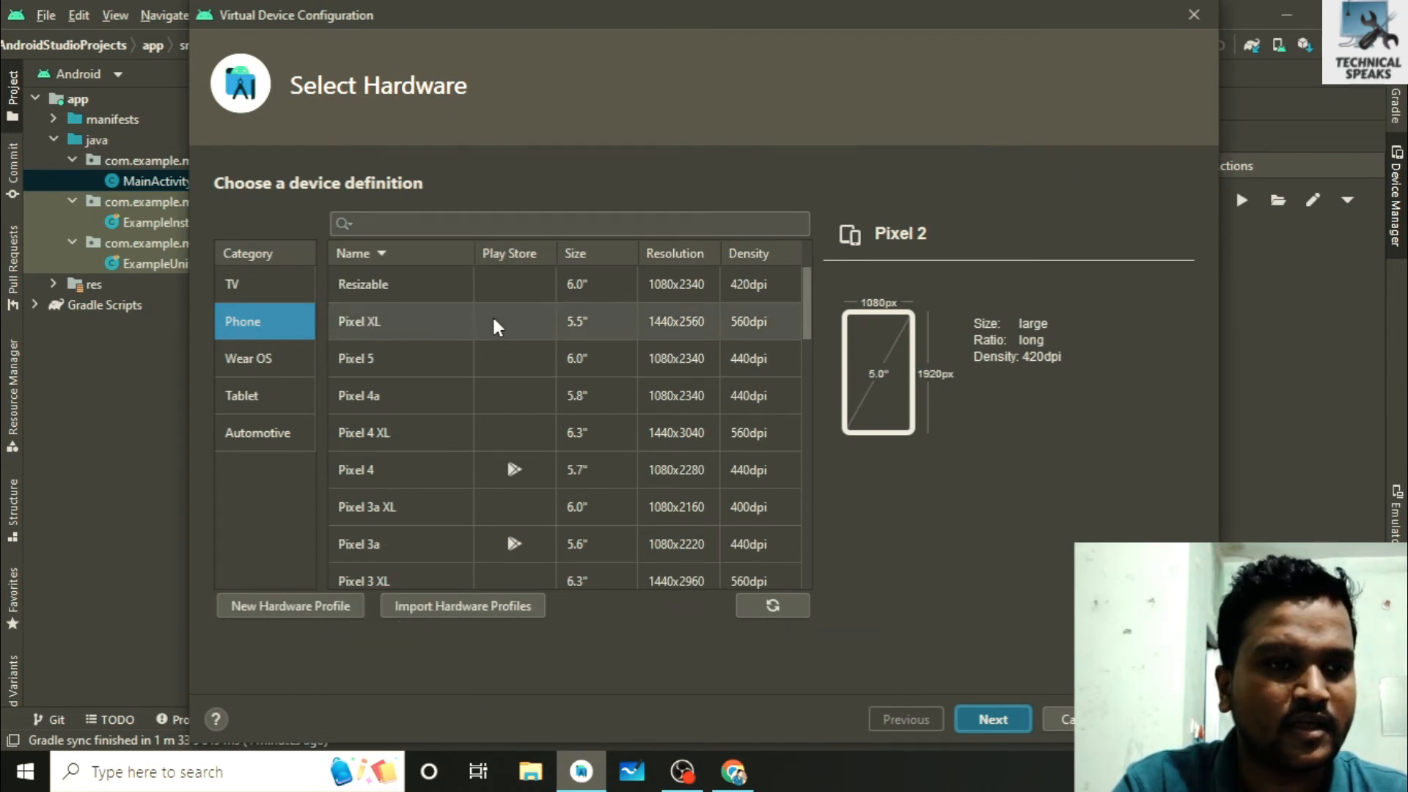
Choose Pixel XL as the phone hardware and continue to the next wizard step
{"action": "left_click", "coordinate": [368, 333]}
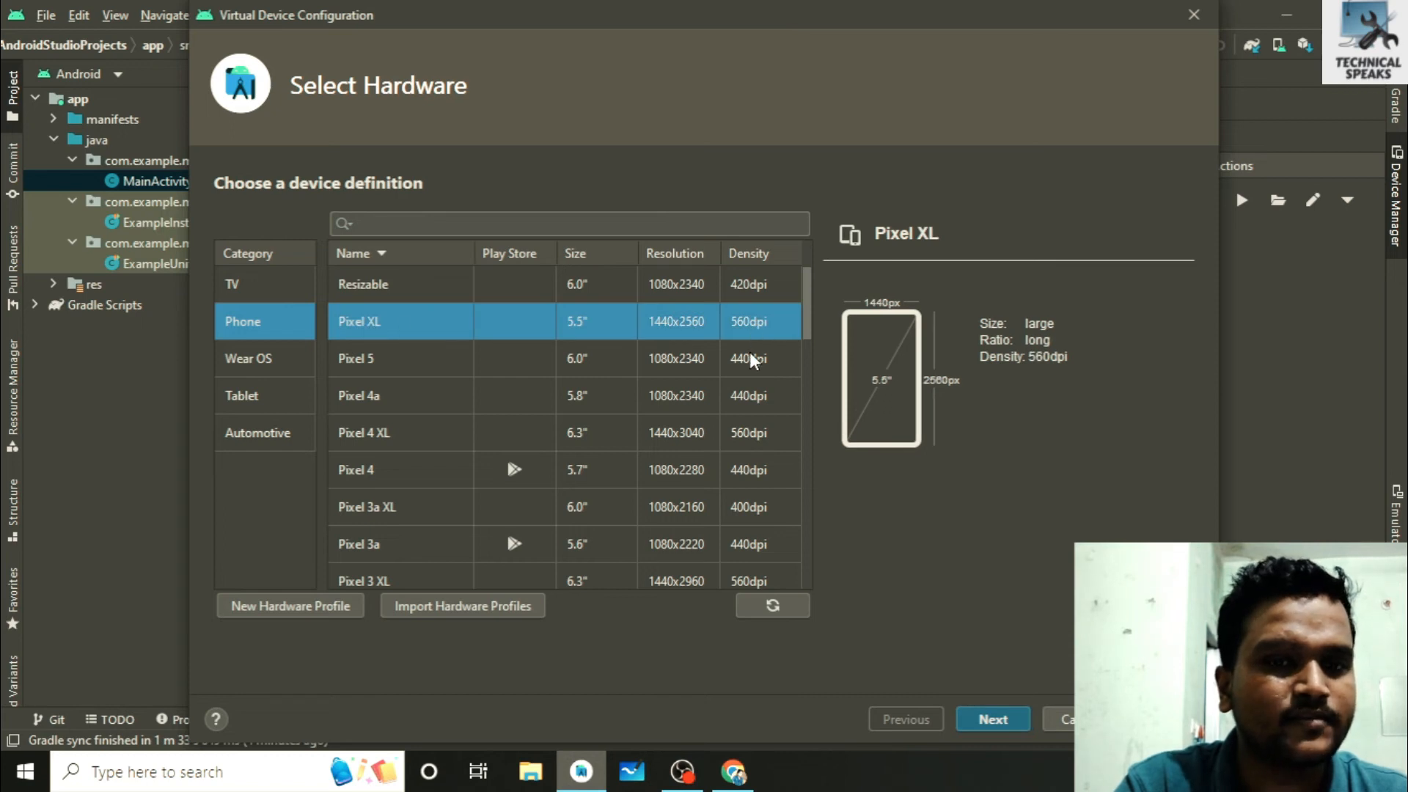
{"action": "left_click", "coordinate": [993, 720]}
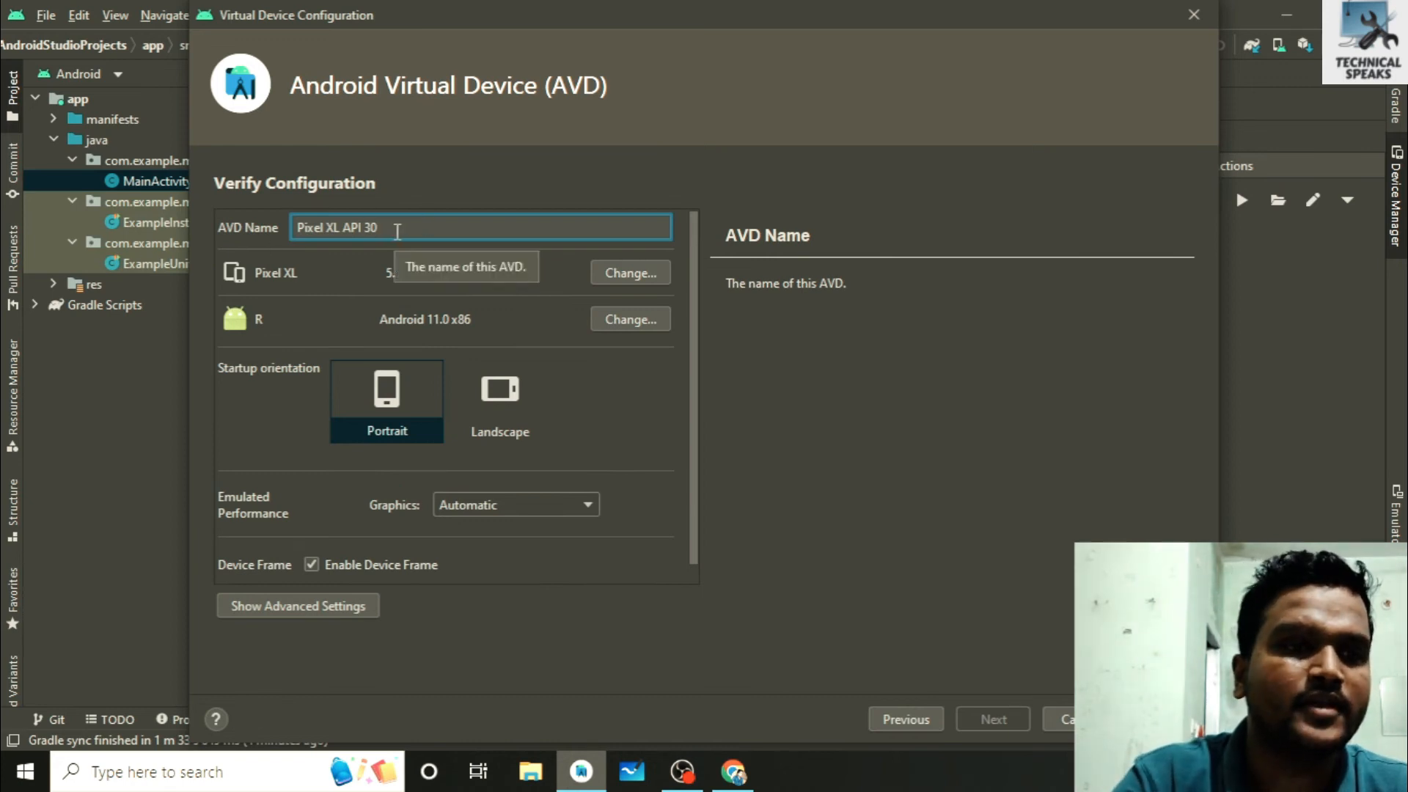
Rename the AVD to MyNewDevice and finish creating the Android 11.0 virtual device
{"action": "key", "text": "BackSpace"}
{"action": "key", "text": "BackSpace"}
{"action": "key", "text": "BackSpace"}
{"action": "key", "text": "BackSpace"}
{"action": "key", "text": "BackSpace"}
{"action": "key", "text": "BackSpace"}
{"action": "key", "text": "BackSpace"}
{"action": "key", "text": "BackSpace"}
{"action": "key", "text": "BackSpace"}
{"action": "key", "text": "BackSpace"}
{"action": "key", "text": "BackSpace"}
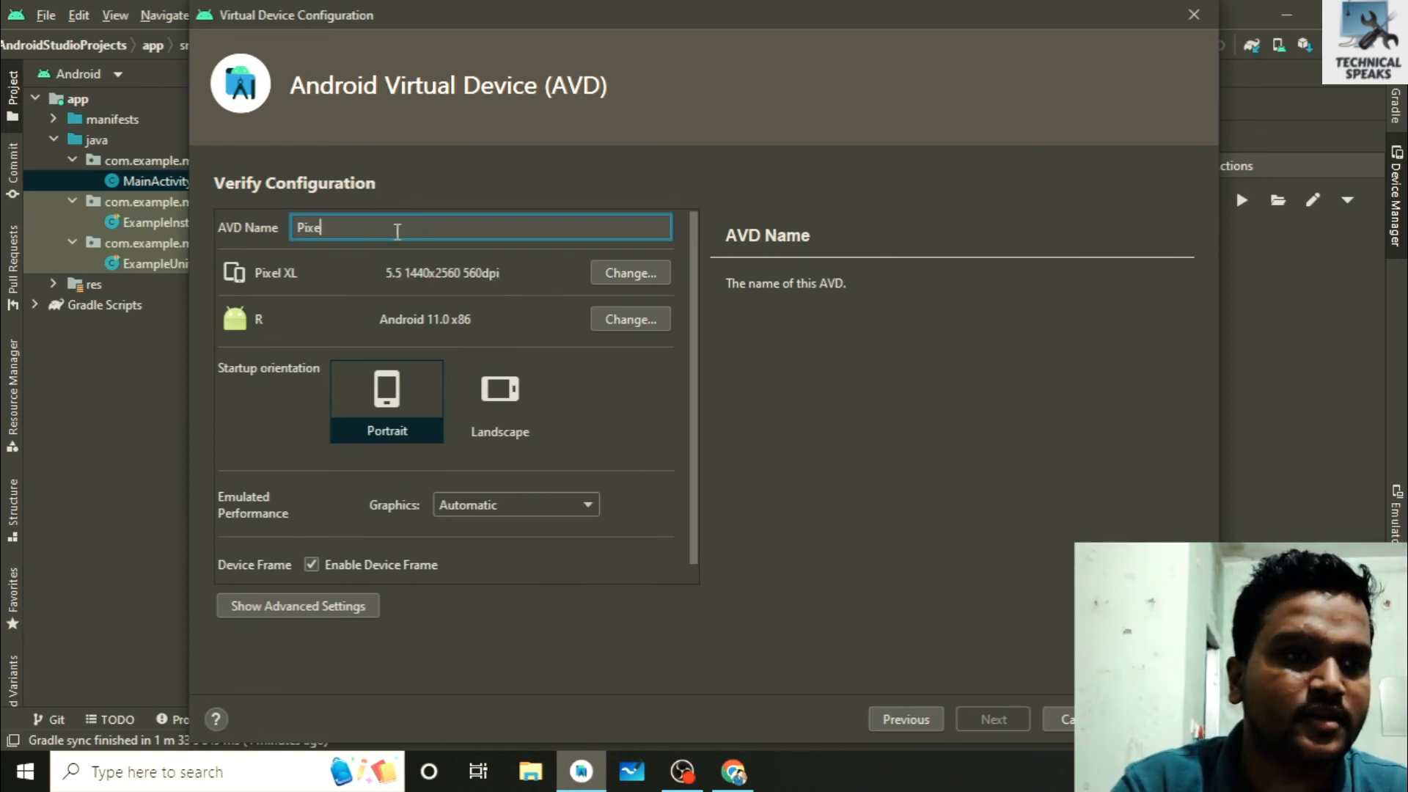
{"action": "key", "text": "BackSpace"}
{"action": "key", "text": "BackSpace"}
{"action": "type", "text": "M"}
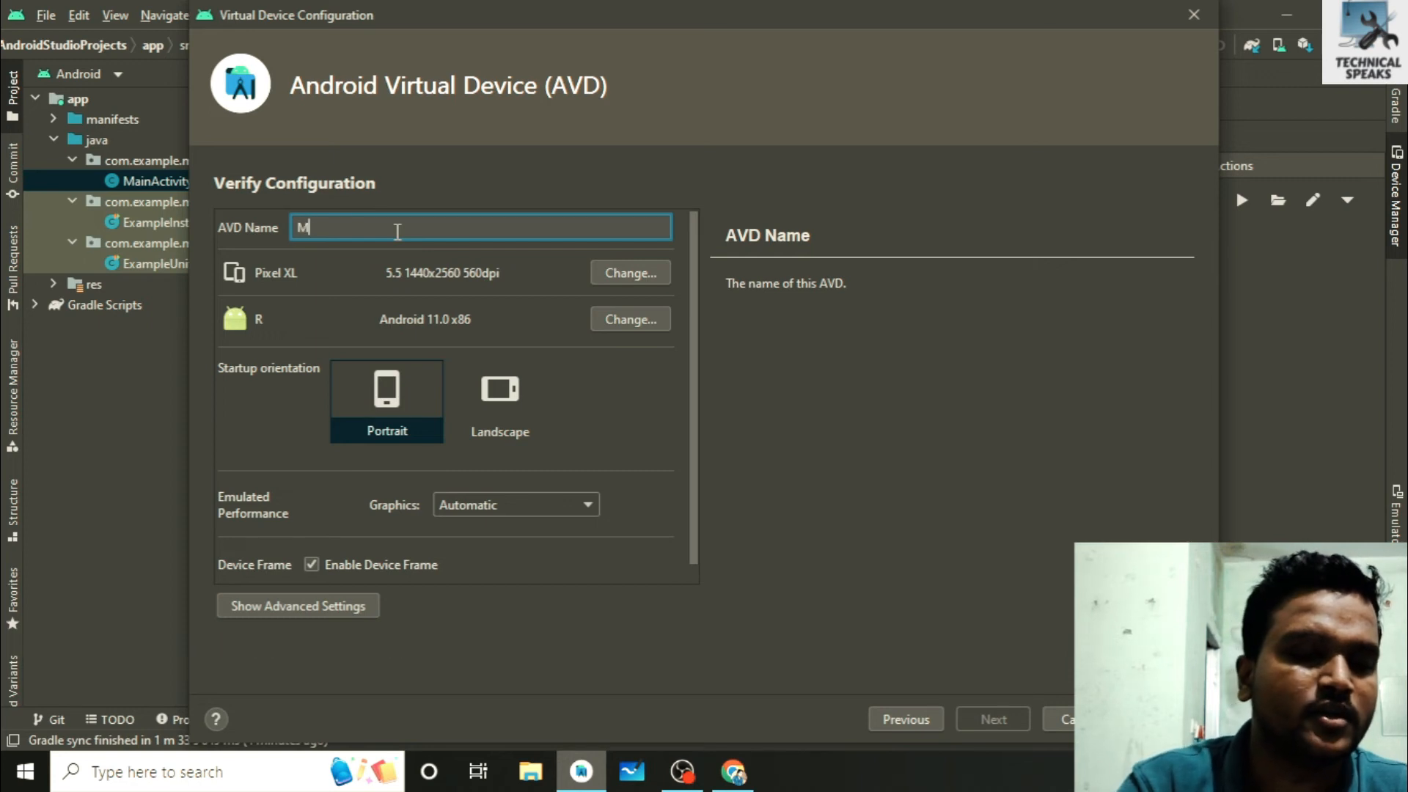
{"action": "type", "text": "yNew"}
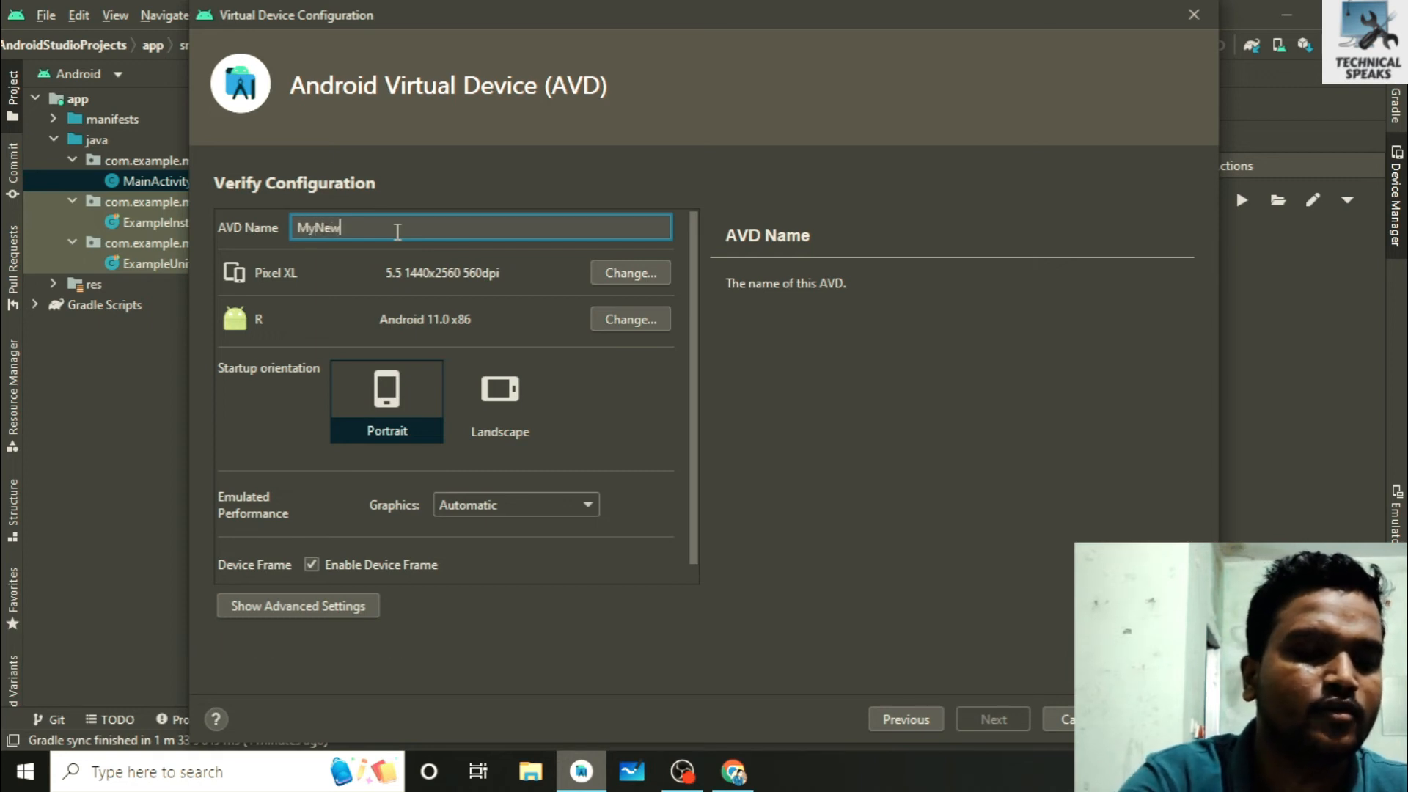
{"action": "type", "text": "Device"}
{"action": "double_click", "coordinate": [418, 216]}
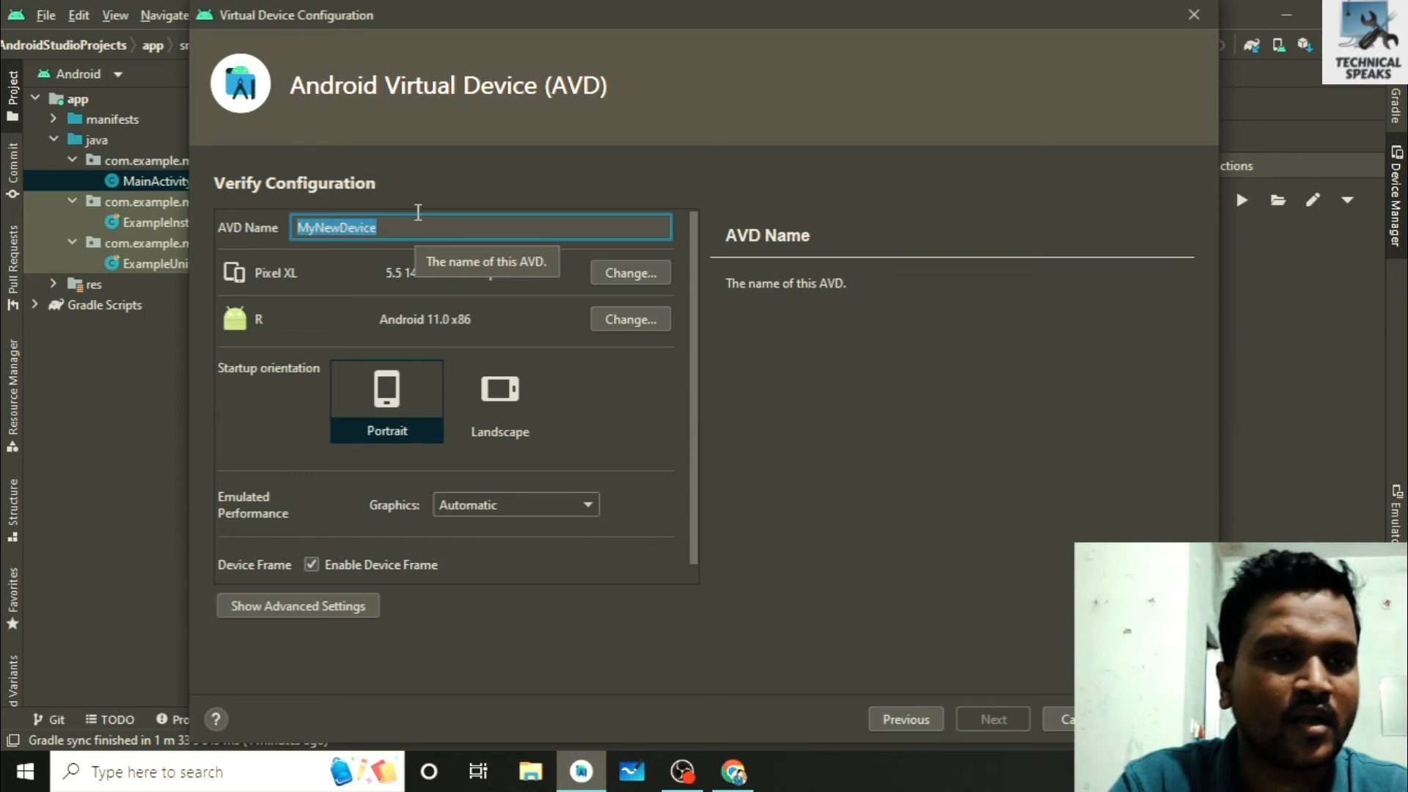
{"action": "left_click", "coordinate": [408, 215]}
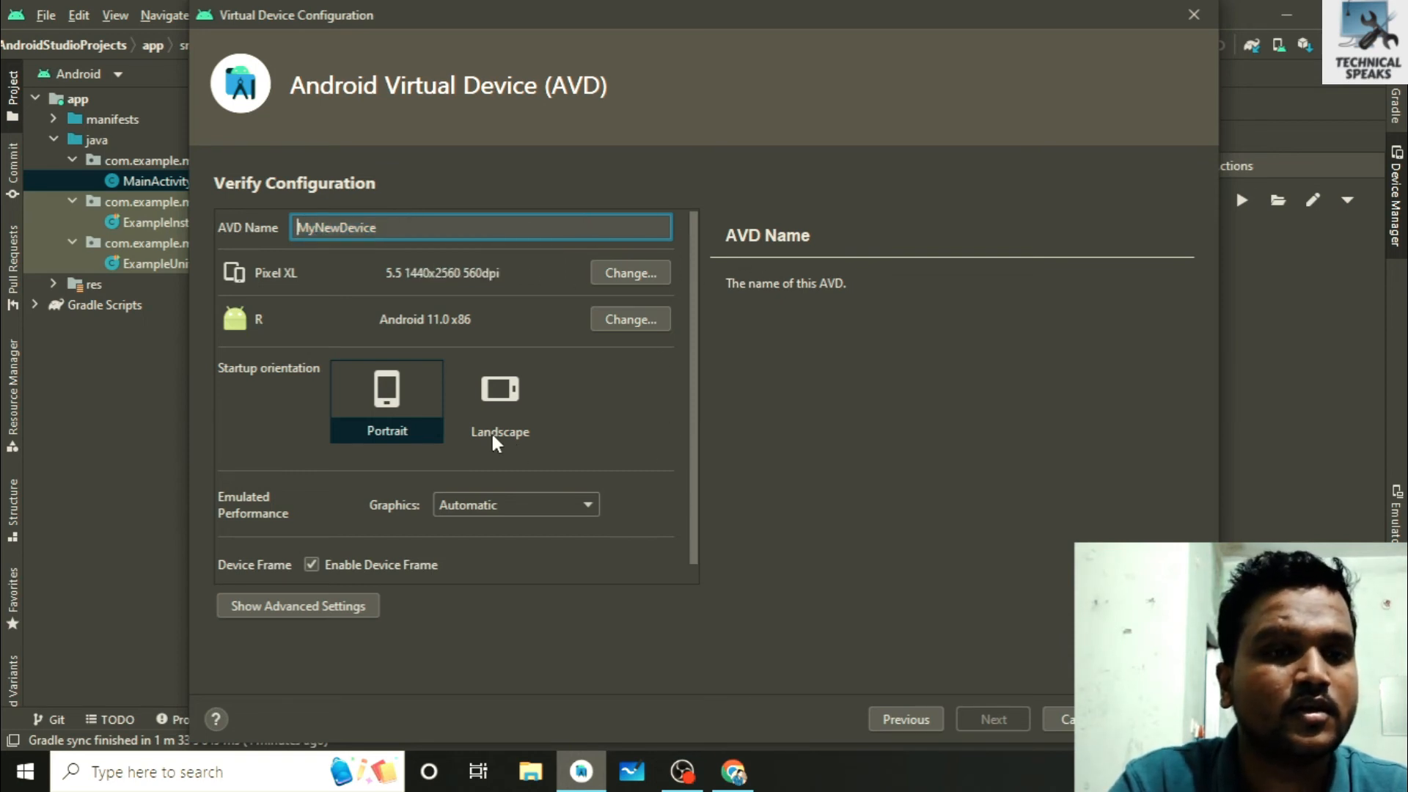
{"action": "key", "text": "Home"}
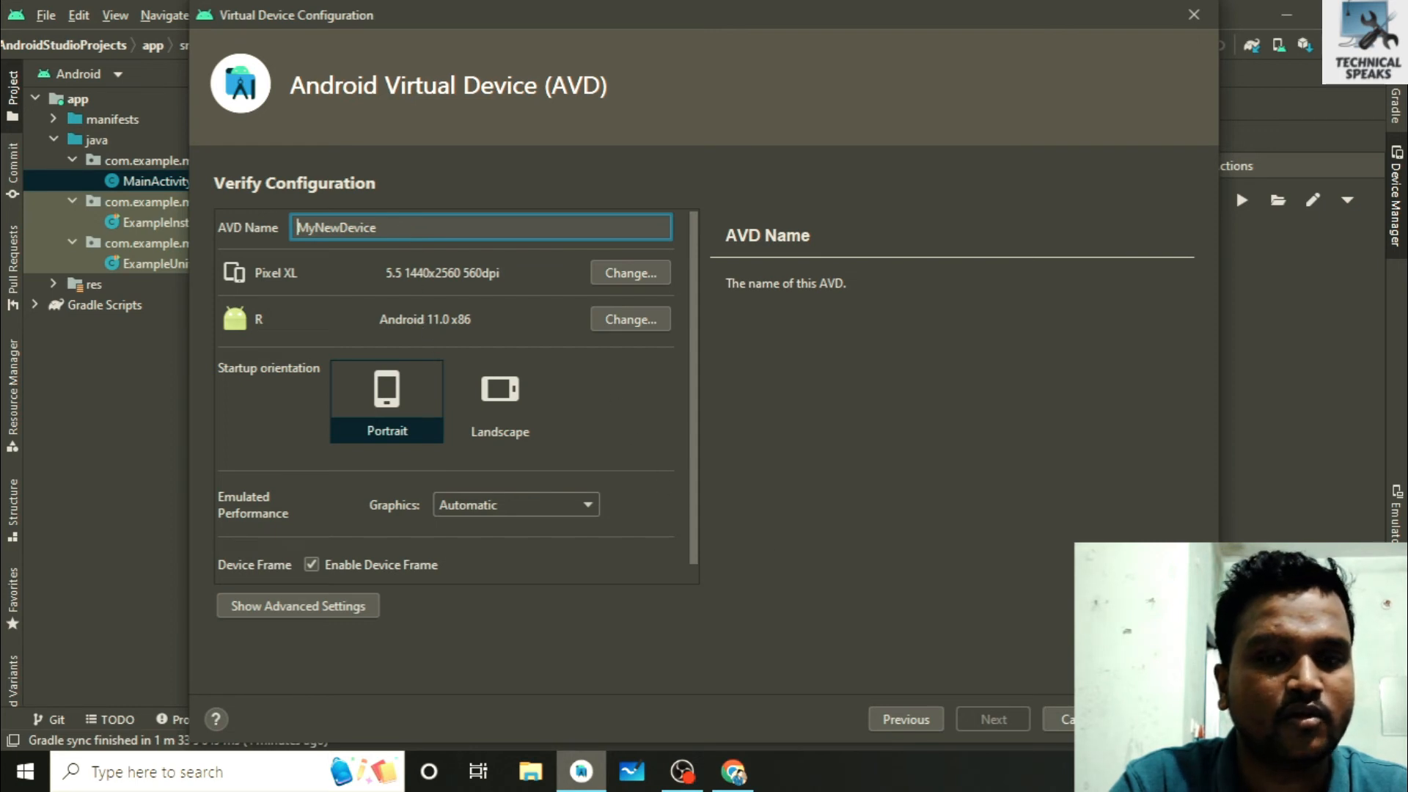
{"action": "key", "text": "Return"}
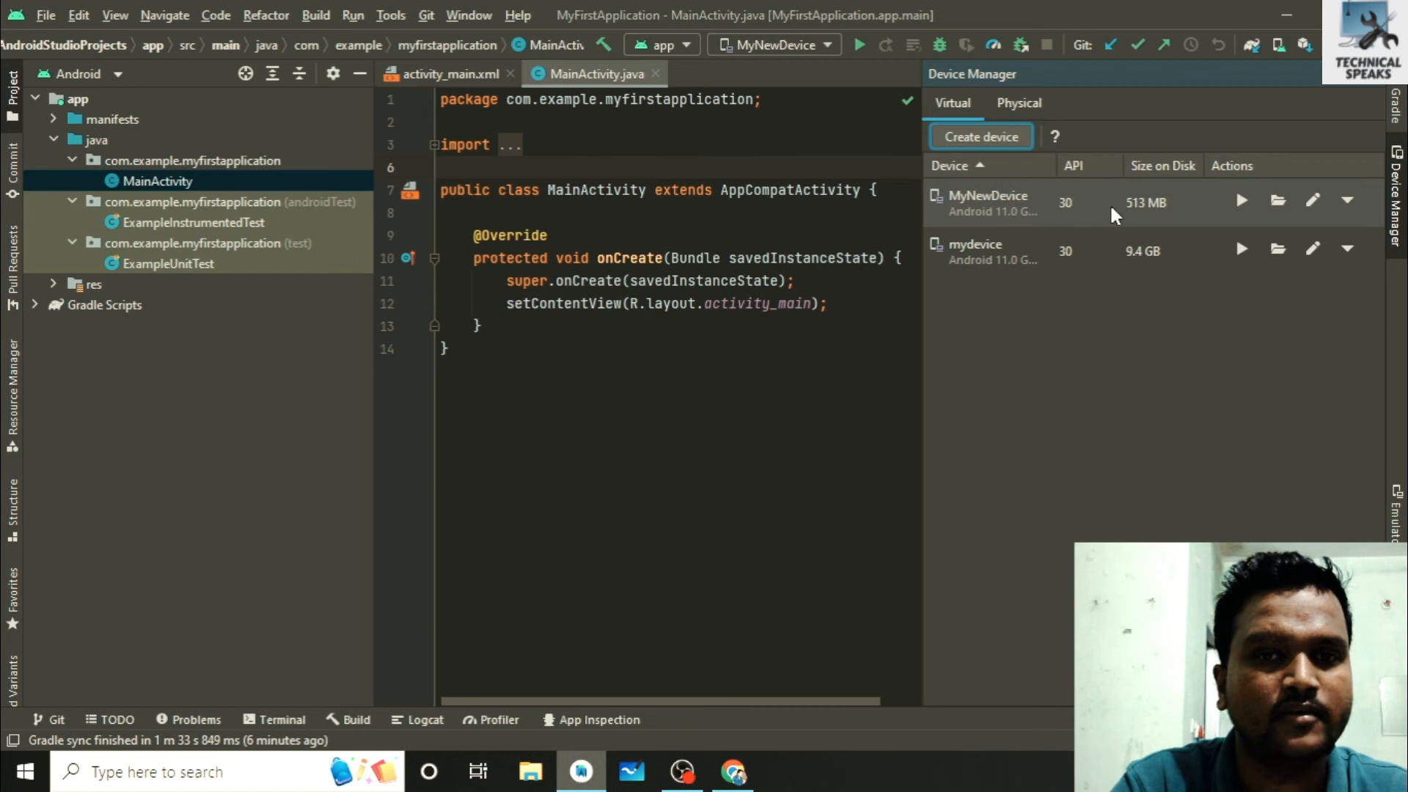
Keep MyNewDevice as the run target and run 'app' on its emulator
{"action": "key", "text": "Escape"}
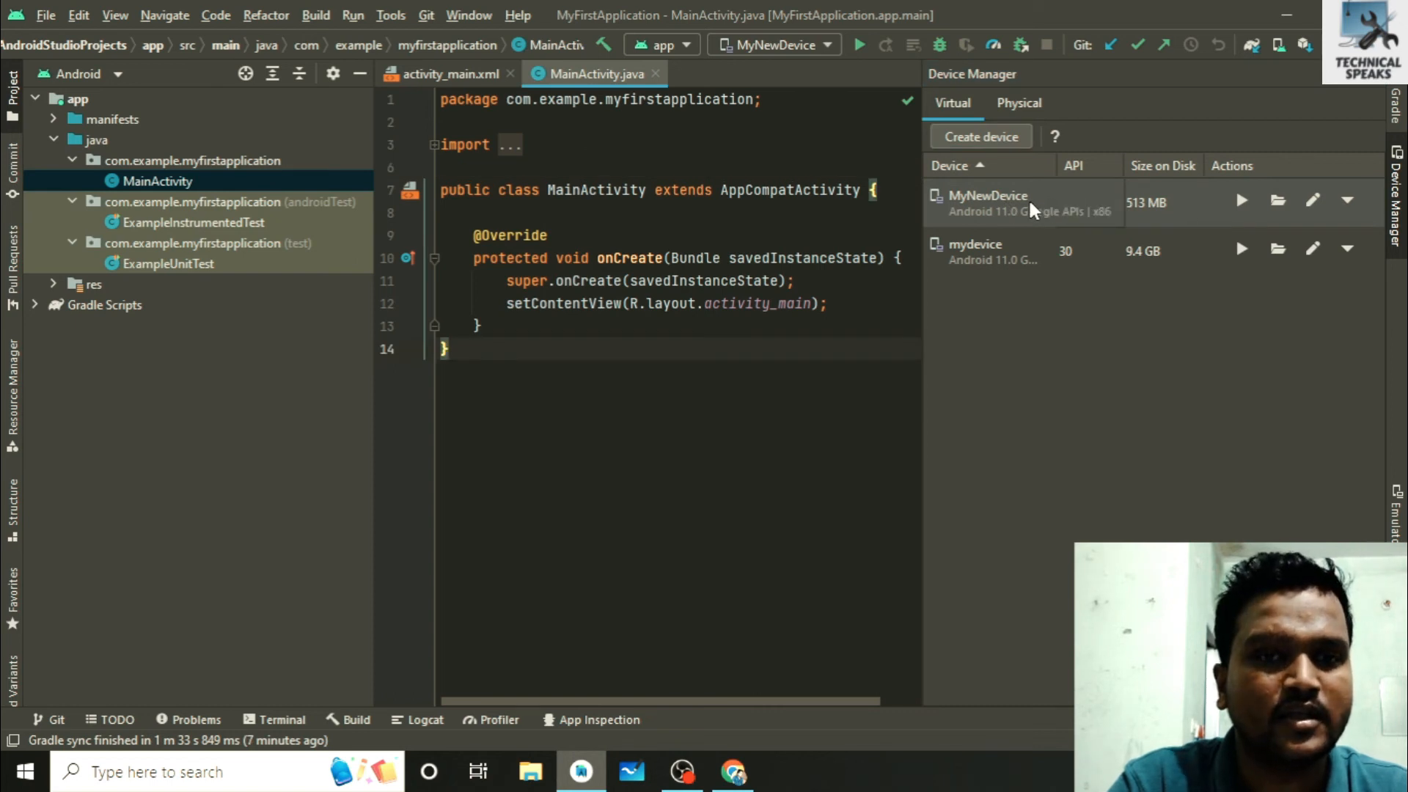
{"action": "left_click", "coordinate": [826, 45]}
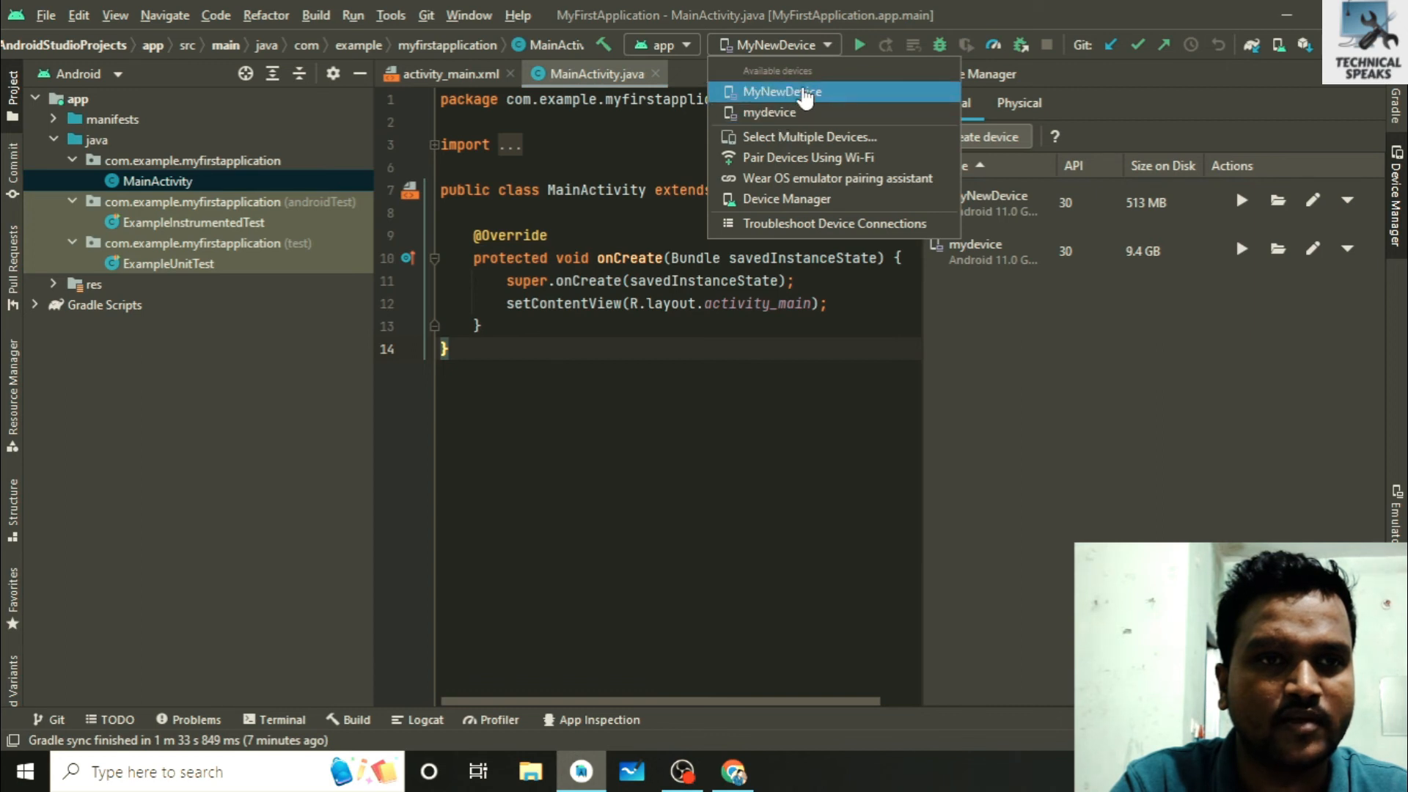
{"action": "left_click", "coordinate": [803, 98]}
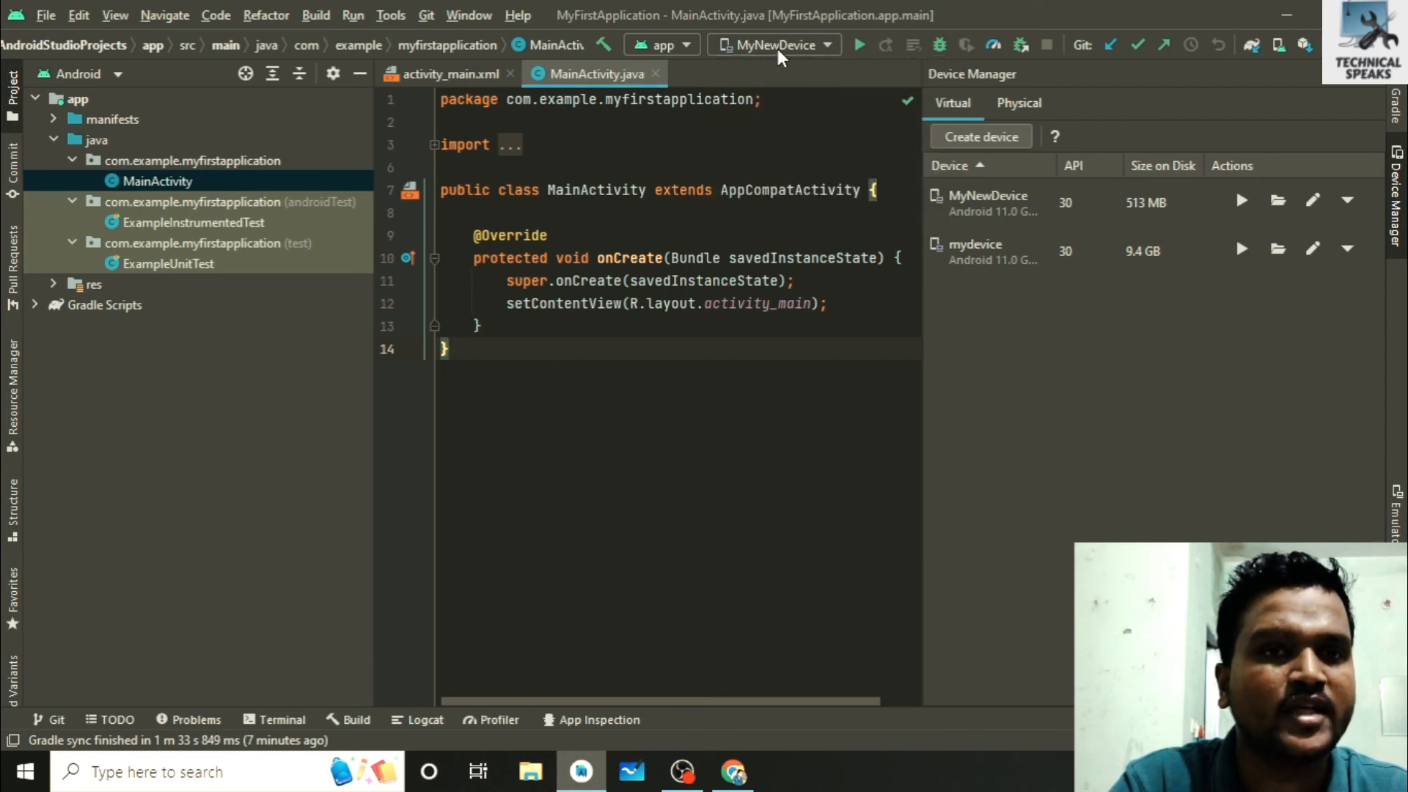
{"action": "left_click", "coordinate": [859, 45]}
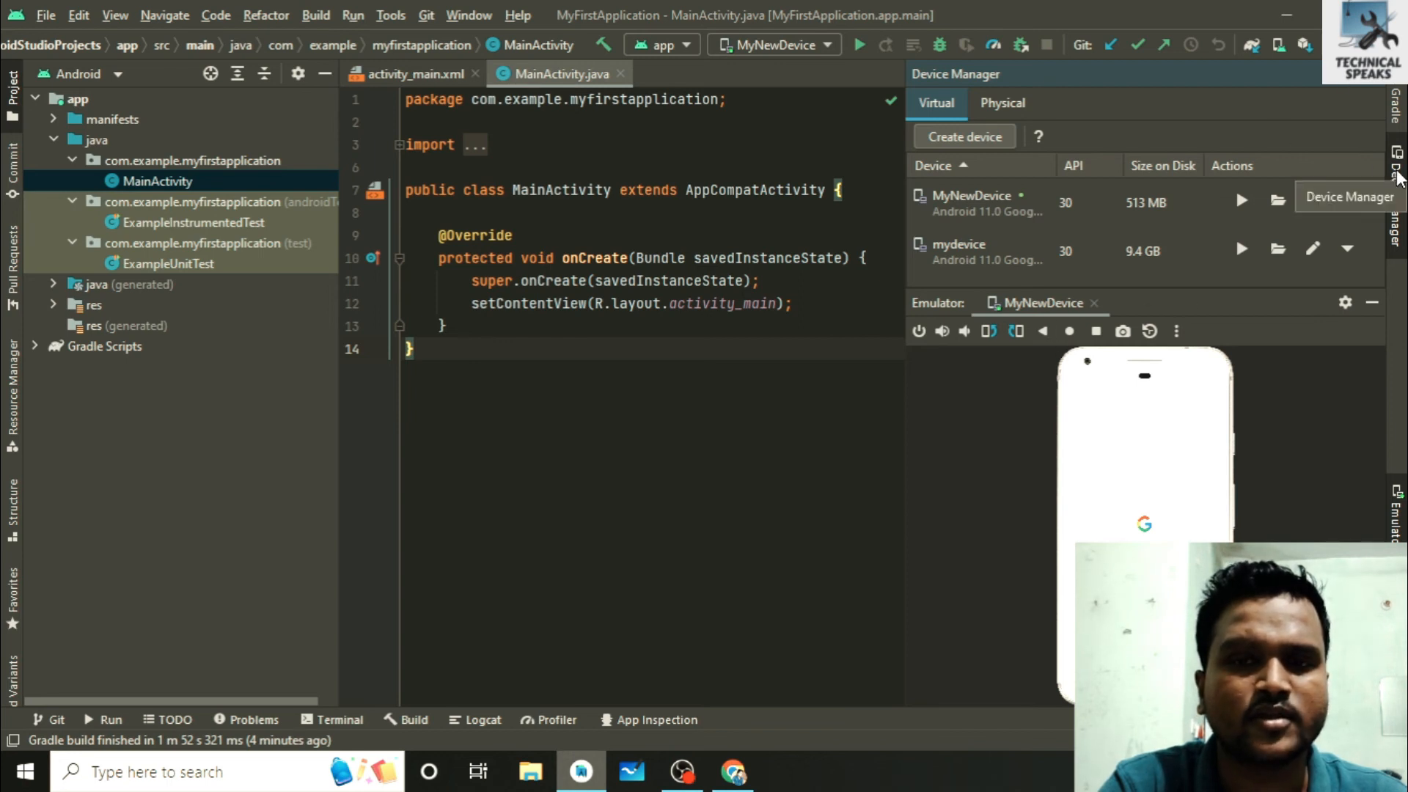
Hide the device list to enlarge the Hello World emulator, then show activity_main.xml in the design editor
{"action": "left_click", "coordinate": [1397, 181]}
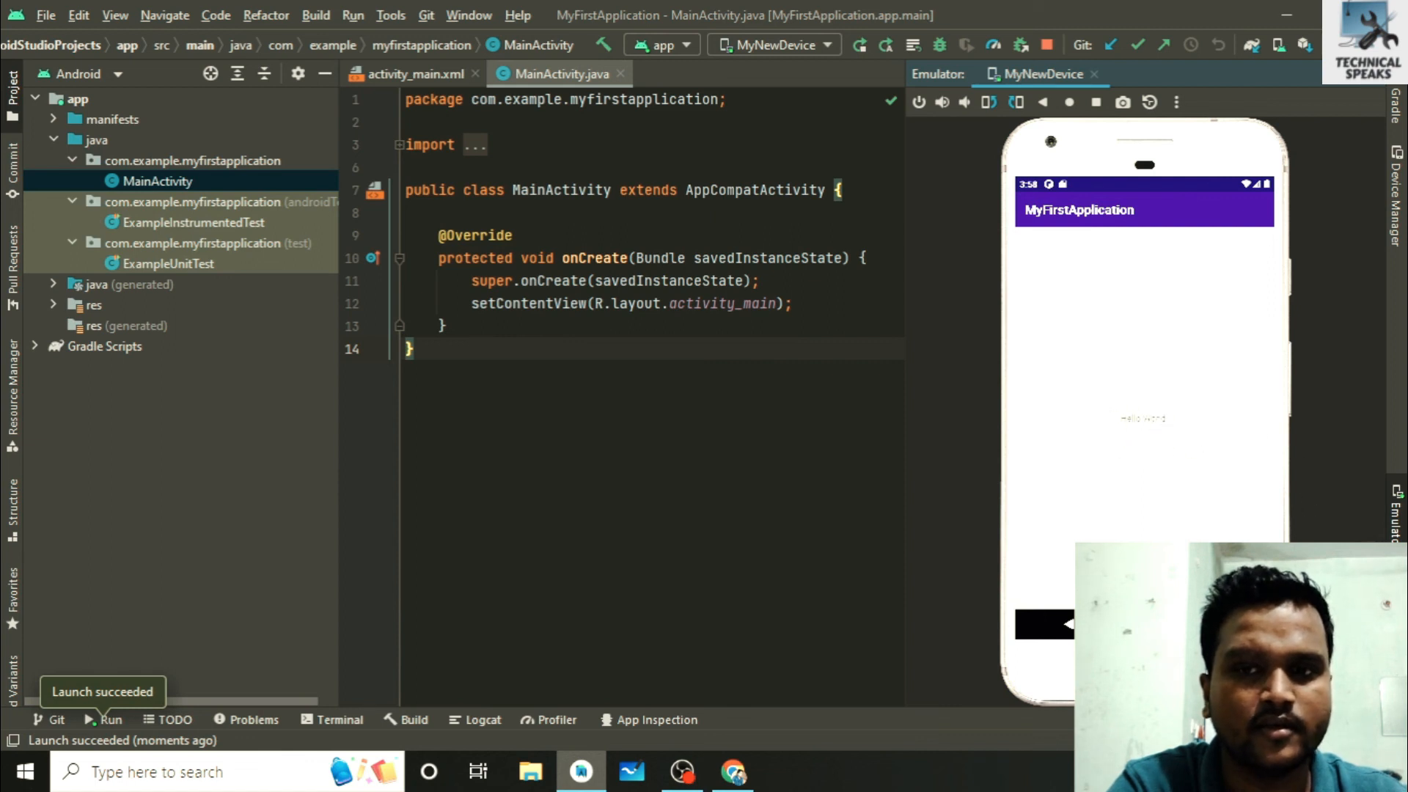
{"action": "scroll", "coordinate": [1230, 435], "scroll_direction": "up", "scroll_amount": 2}
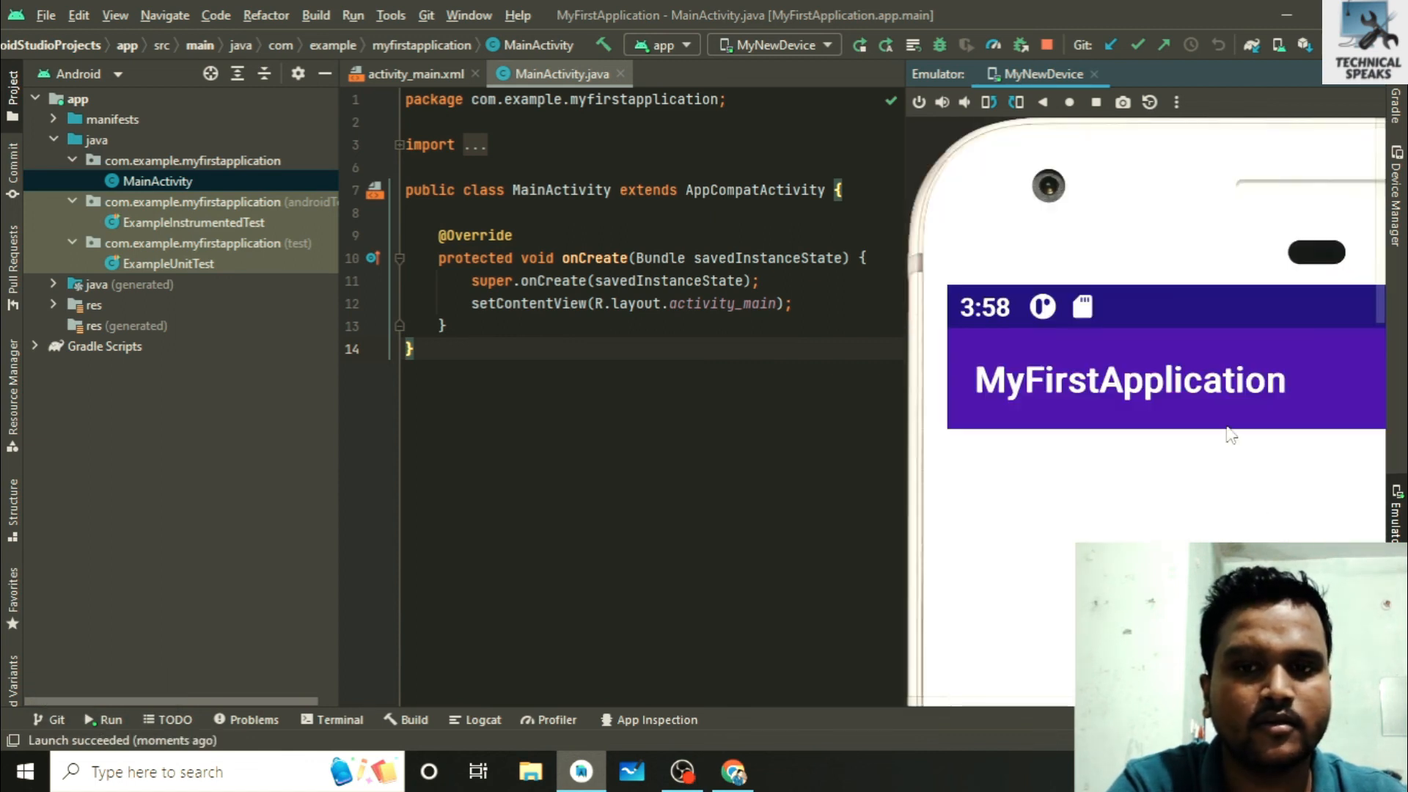
{"action": "scroll", "coordinate": [1056, 534], "scroll_direction": "down", "scroll_amount": 3}
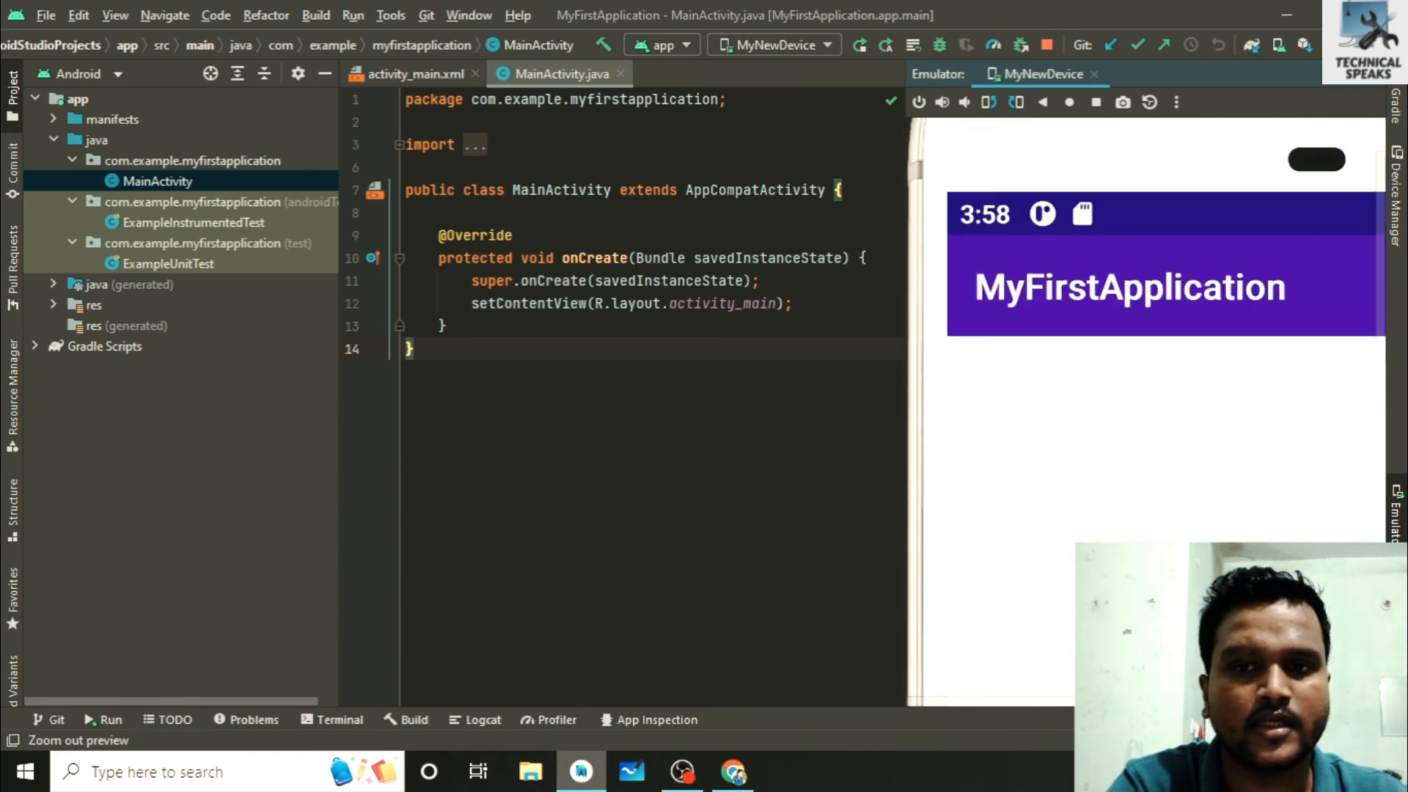
{"action": "scroll", "coordinate": [1067, 452], "scroll_direction": "down", "scroll_amount": 2}
{"action": "scroll", "coordinate": [1120, 517], "scroll_direction": "up", "scroll_amount": 1}
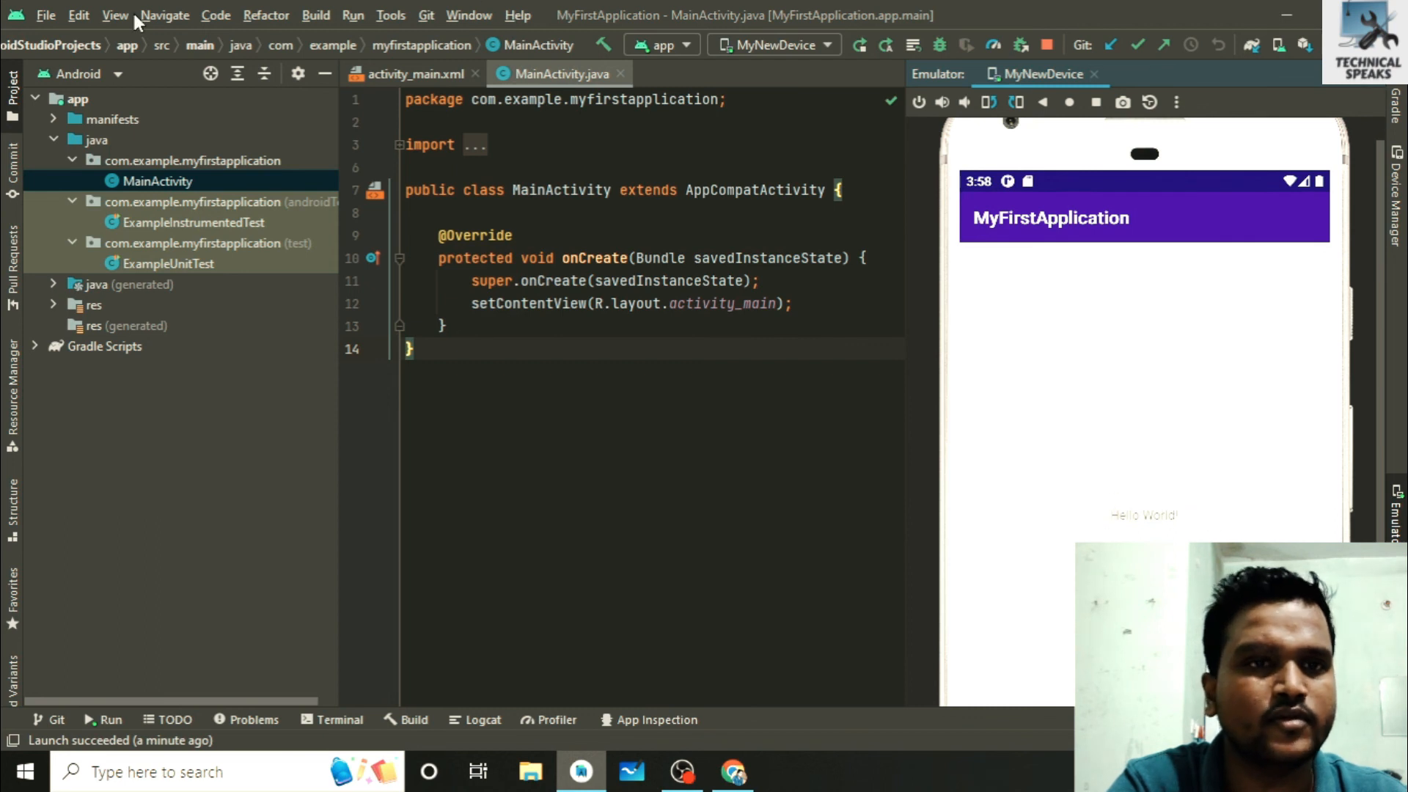
{"action": "left_click", "coordinate": [393, 77]}
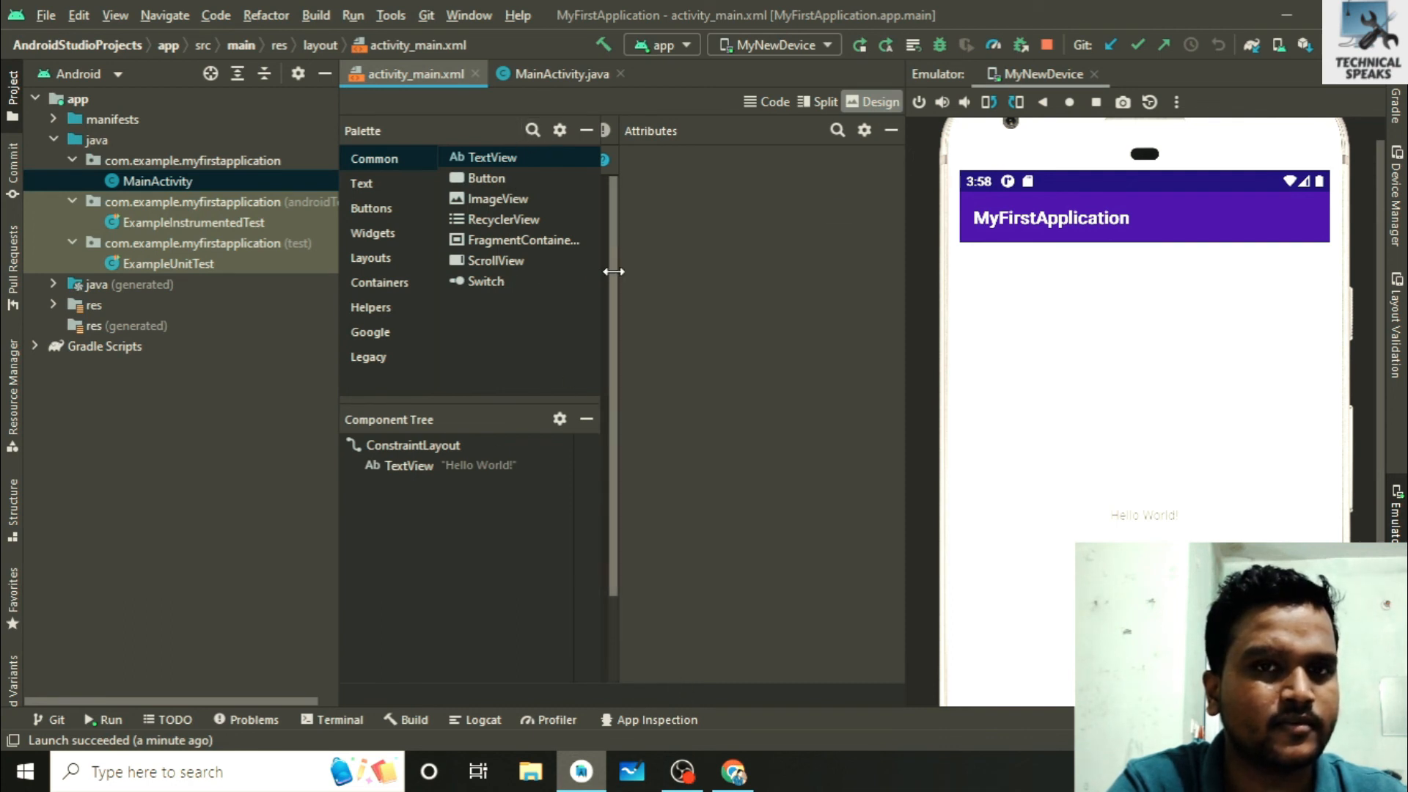
Switch activity_main.xml to Code view and select the TextView lines and its "Hello World!" text
{"action": "left_click", "coordinate": [891, 130]}
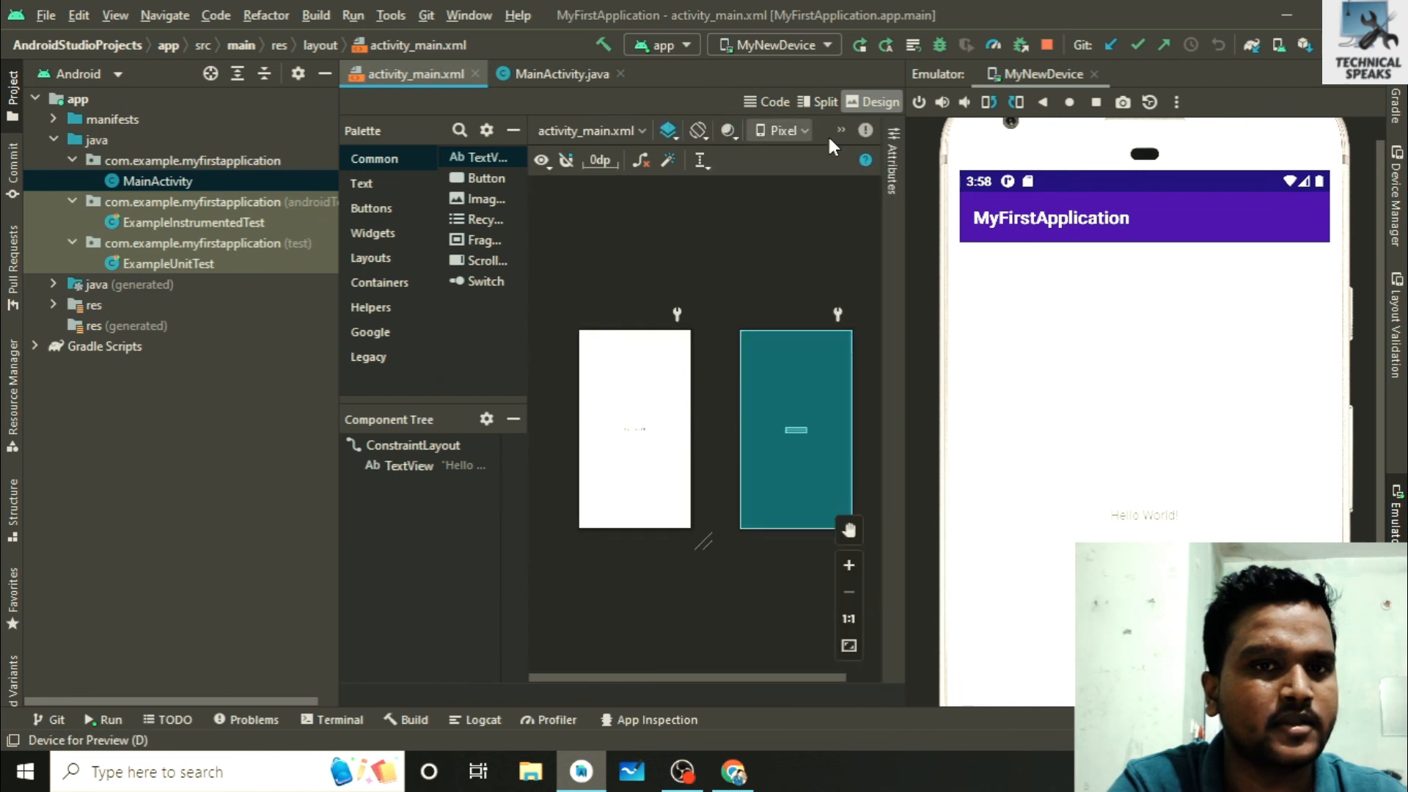
{"action": "left_click", "coordinate": [814, 102]}
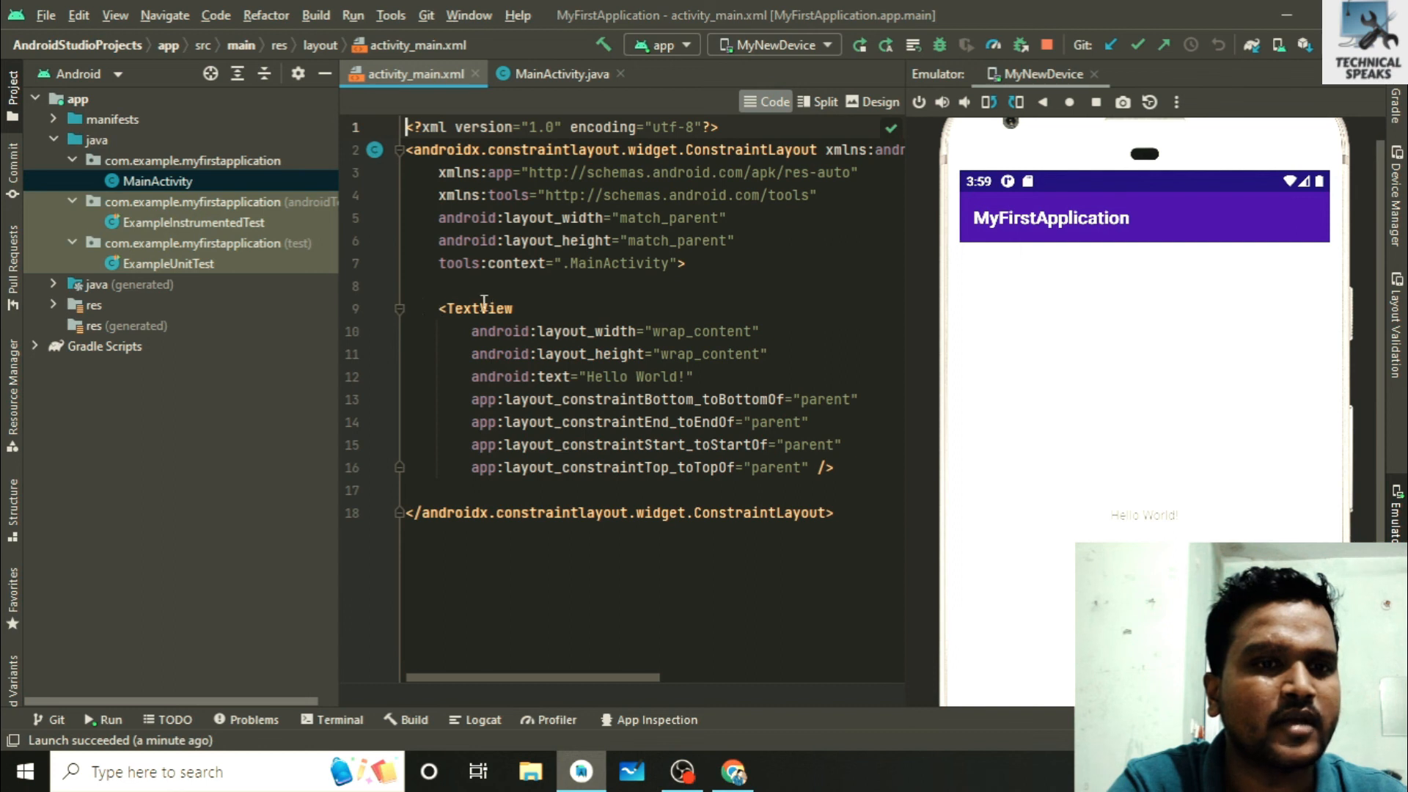
{"action": "left_click", "coordinate": [443, 308]}
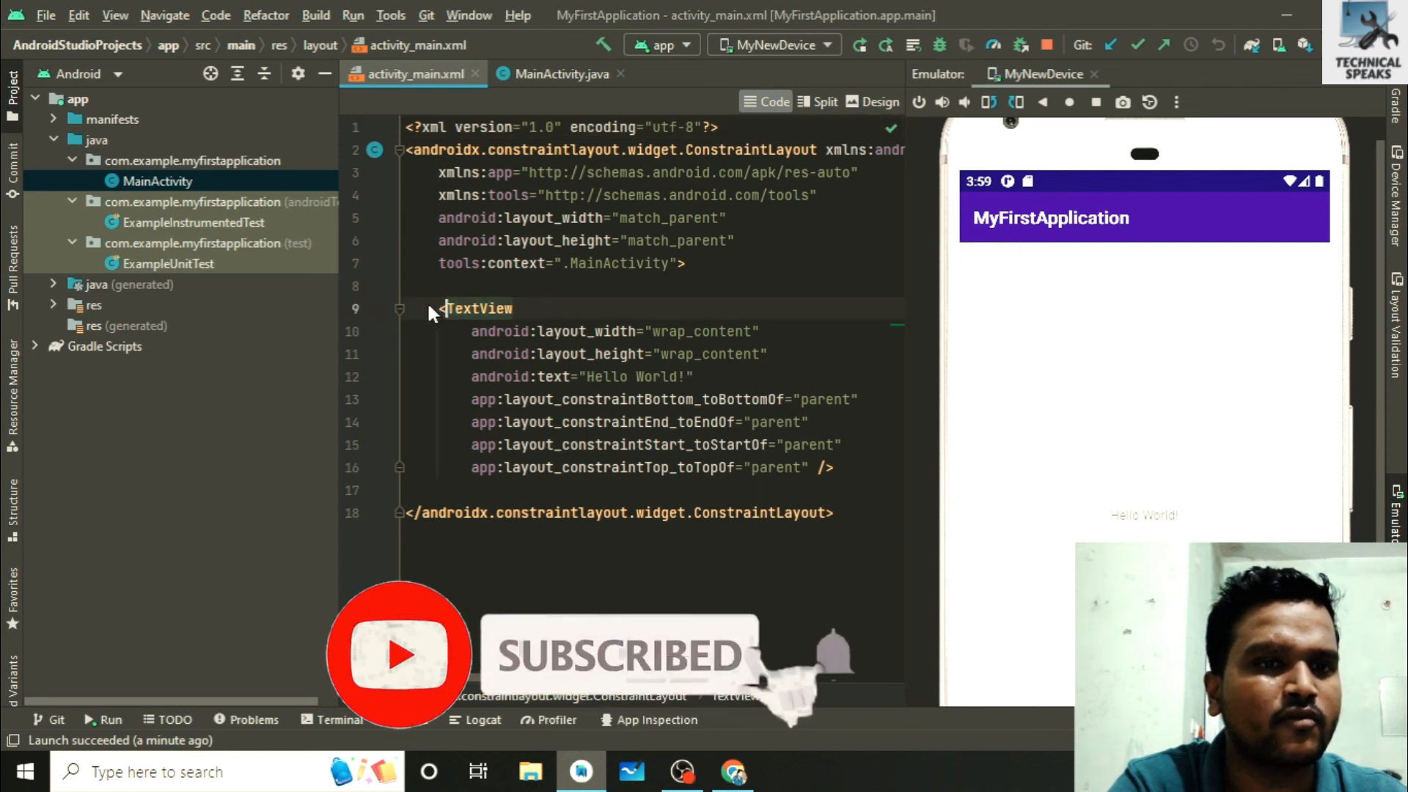
{"action": "left_click_drag", "start_coordinate": [438, 309], "coordinate": [726, 355]}
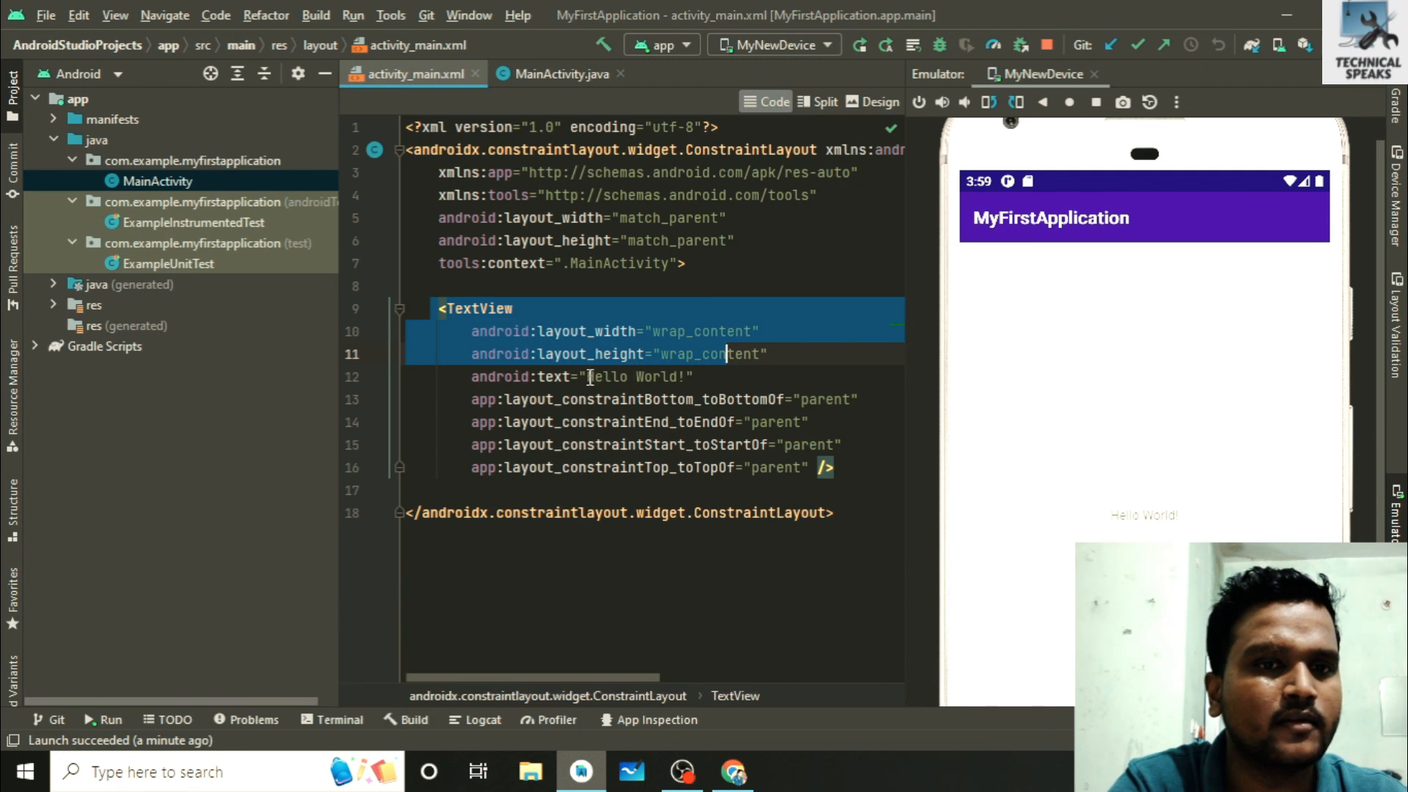
{"action": "left_click_drag", "start_coordinate": [588, 376], "coordinate": [693, 376]}
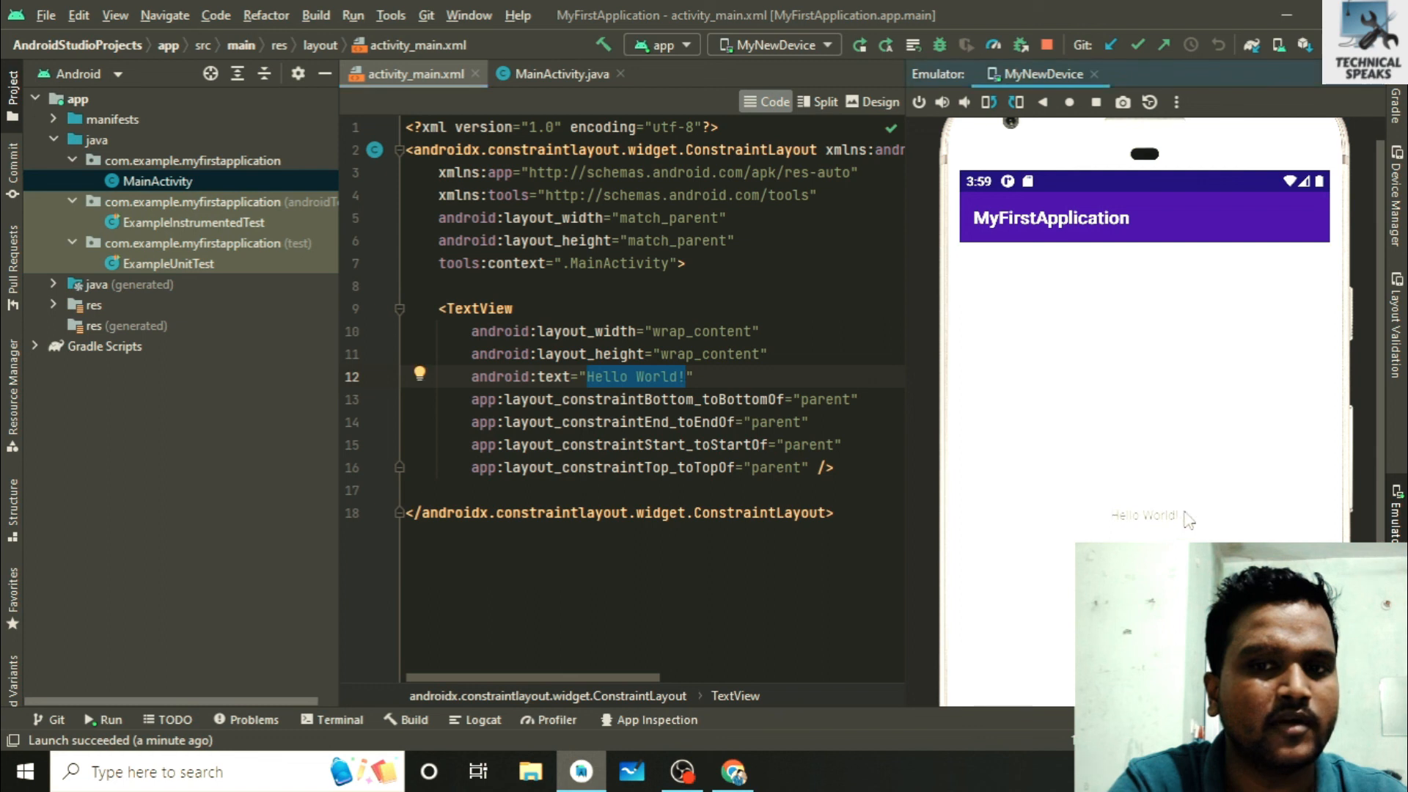
{"action": "scroll", "coordinate": [1243, 440], "scroll_direction": "up", "scroll_amount": 1}
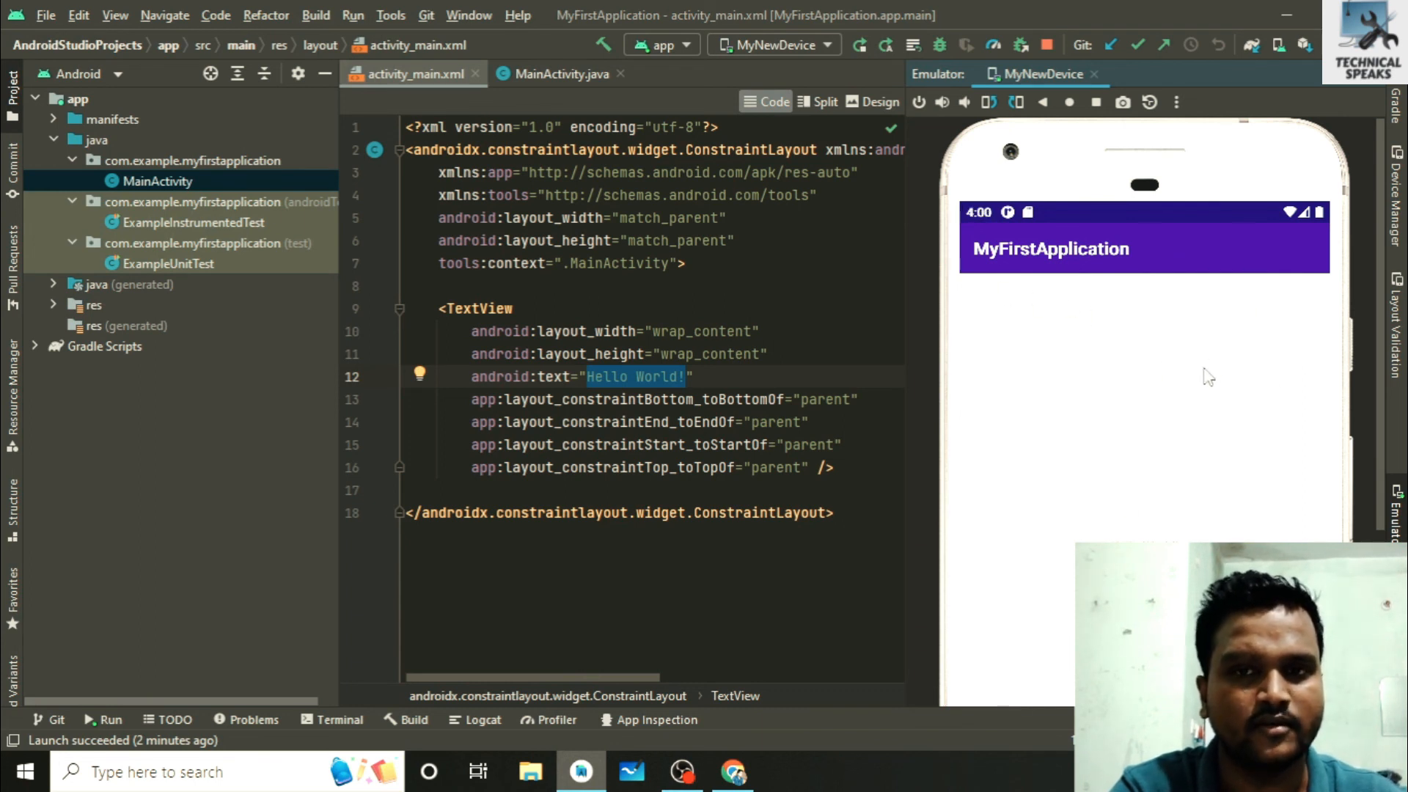
{"action": "scroll", "coordinate": [1189, 405], "scroll_direction": "down", "scroll_amount": 1}
{"action": "scroll", "coordinate": [1188, 405], "scroll_direction": "down", "scroll_amount": 2}
{"action": "scroll", "coordinate": [1183, 405], "scroll_direction": "down", "scroll_amount": 2}
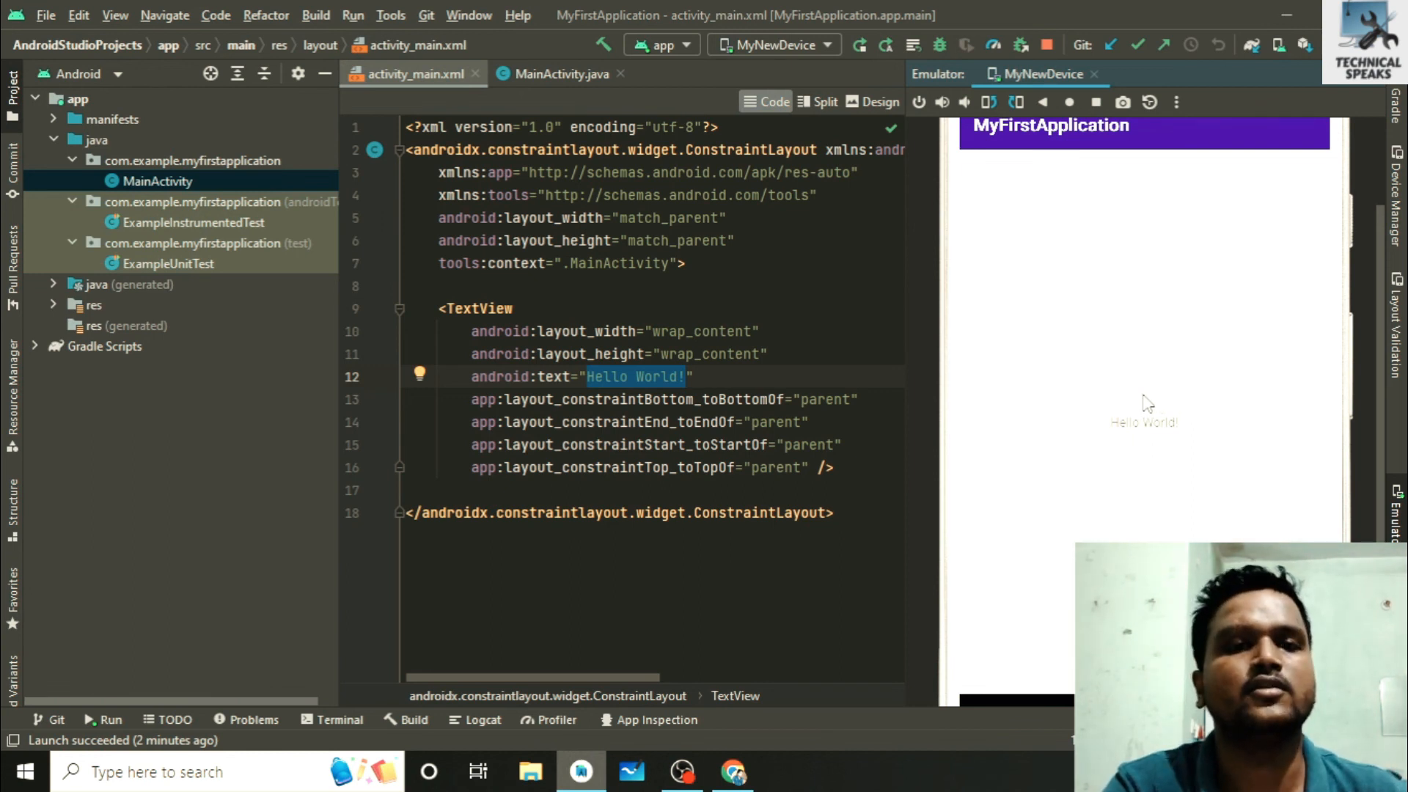
{"action": "scroll", "coordinate": [1144, 403], "scroll_direction": "up", "scroll_amount": 2}
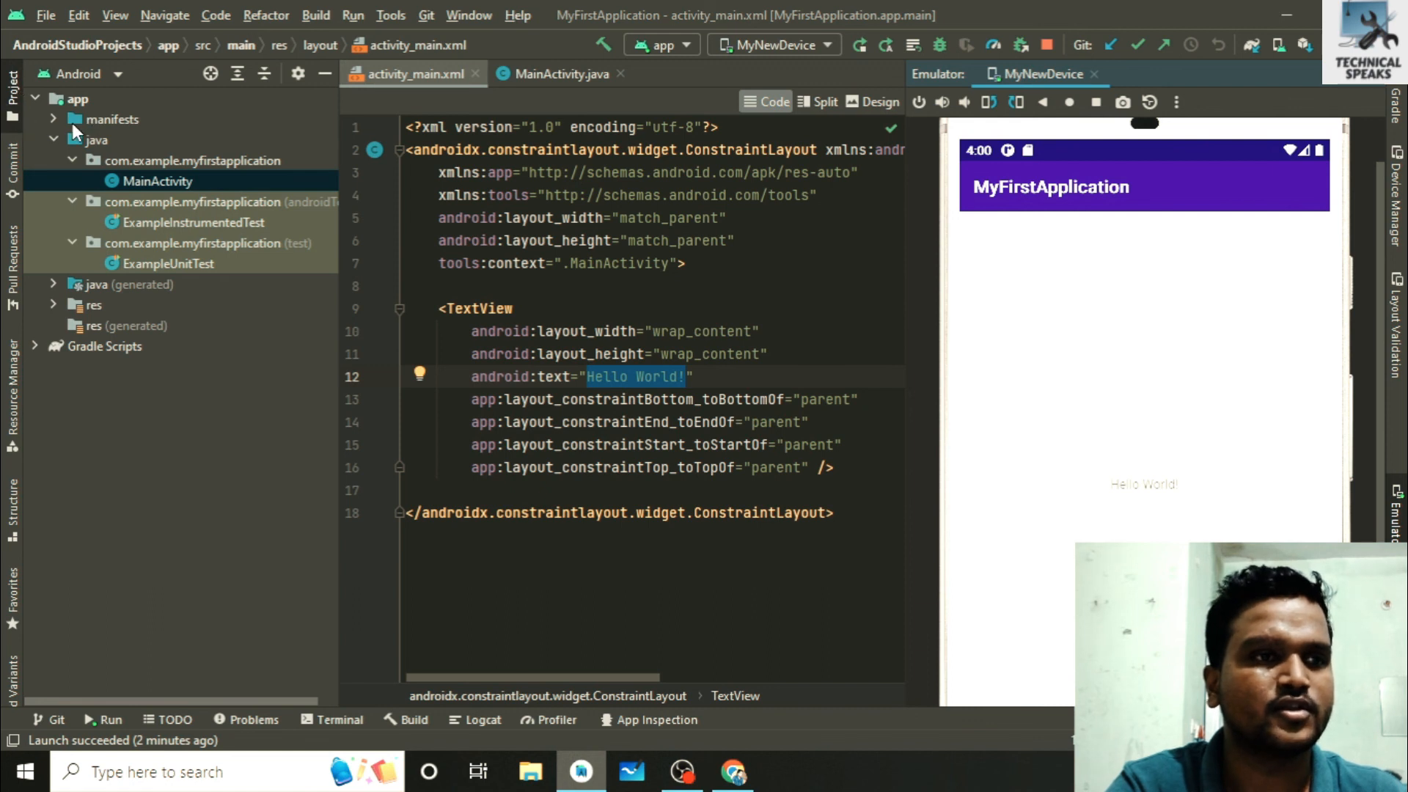
{"action": "left_click", "coordinate": [763, 274]}
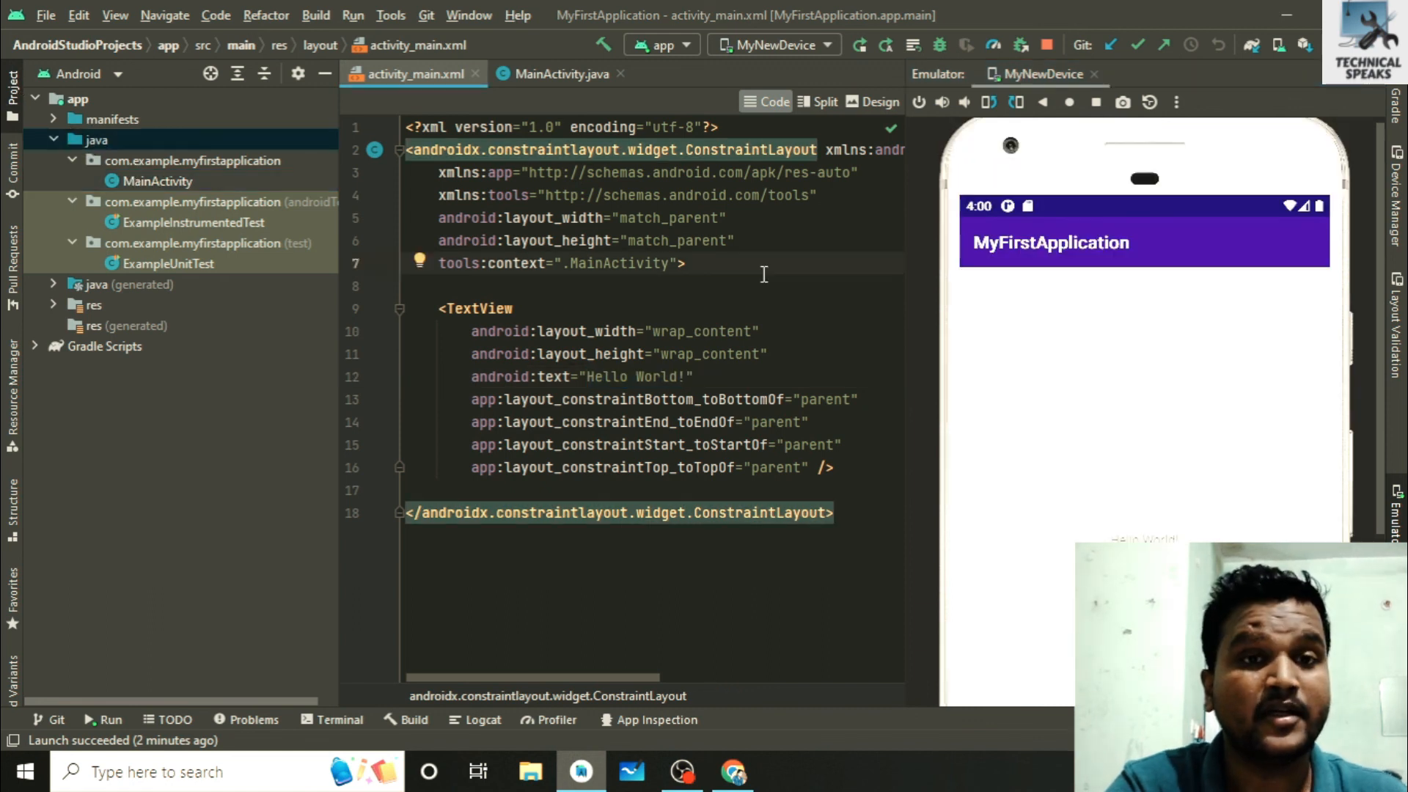